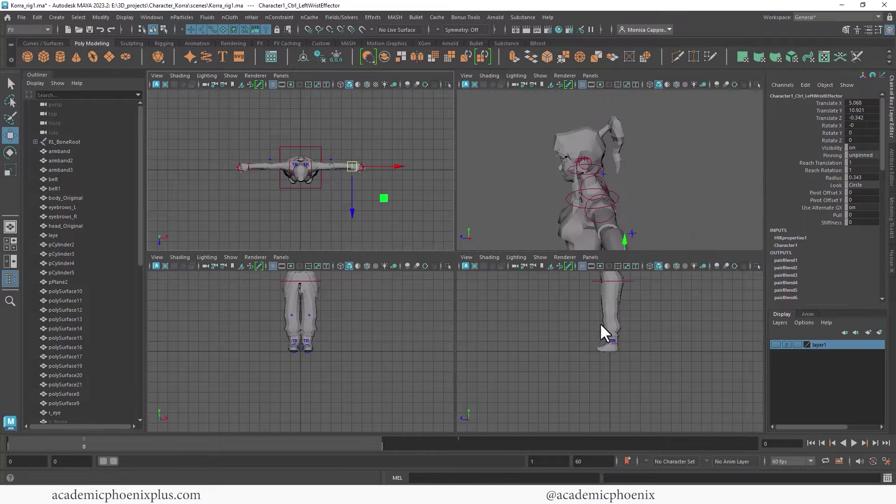
Maximize the side view, frame the character's head and torso, and switch to the Rigging menu set.
{"action": "key", "text": "space"}
{"action": "middle_click_drag", "start_coordinate": [488, 135], "coordinate": [481, 290], "text": "alt"}
{"action": "right_click_drag", "start_coordinate": [481, 291], "coordinate": [679, 242], "text": "alt"}
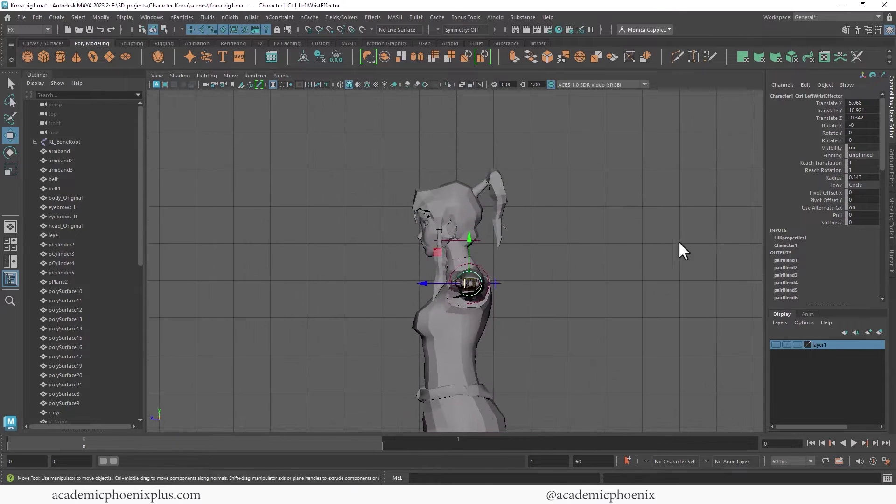
{"action": "left_click", "coordinate": [46, 30]}
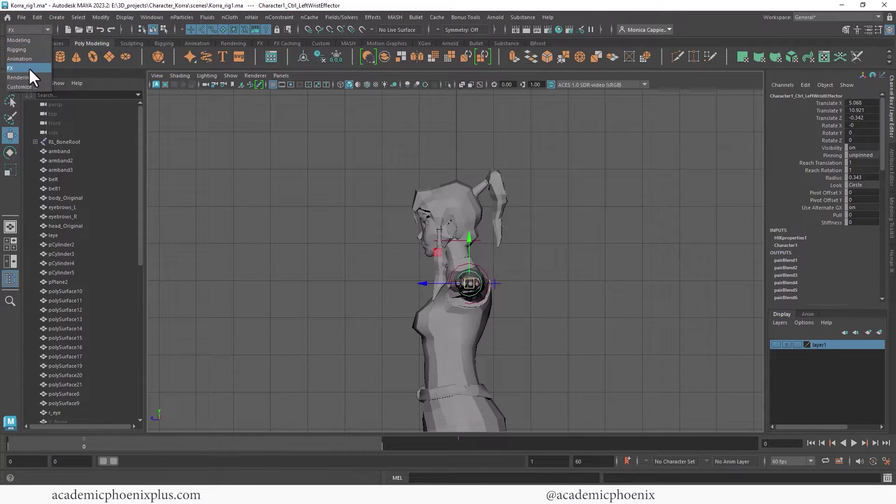
{"action": "left_click", "coordinate": [31, 47]}
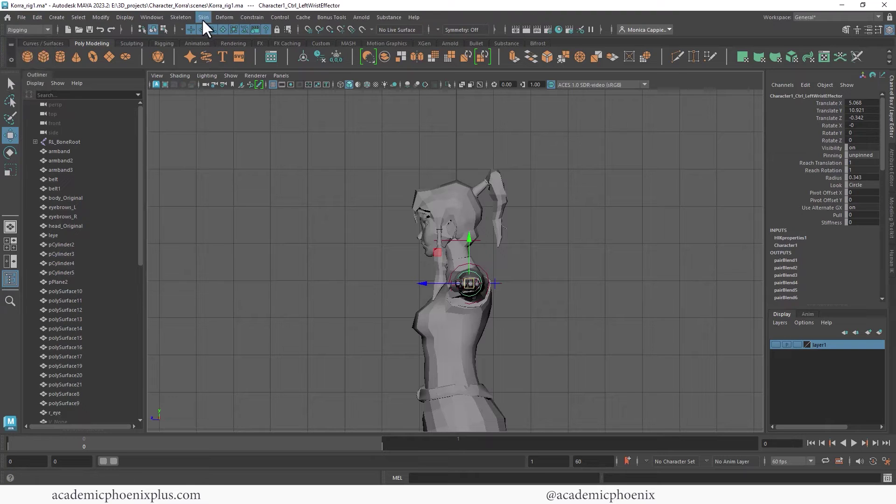
Start the Create Joints tool and set its short and long bone radius to 0.3.
{"action": "left_click", "coordinate": [181, 17]}
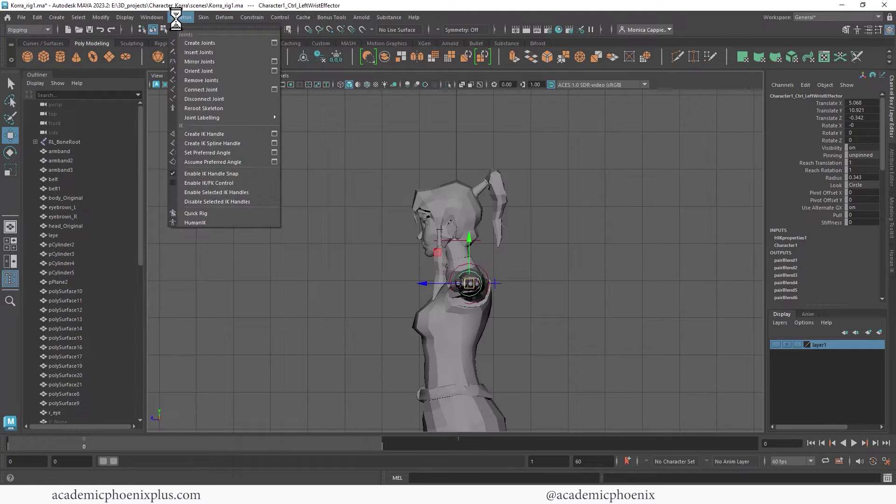
{"action": "left_click", "coordinate": [269, 42]}
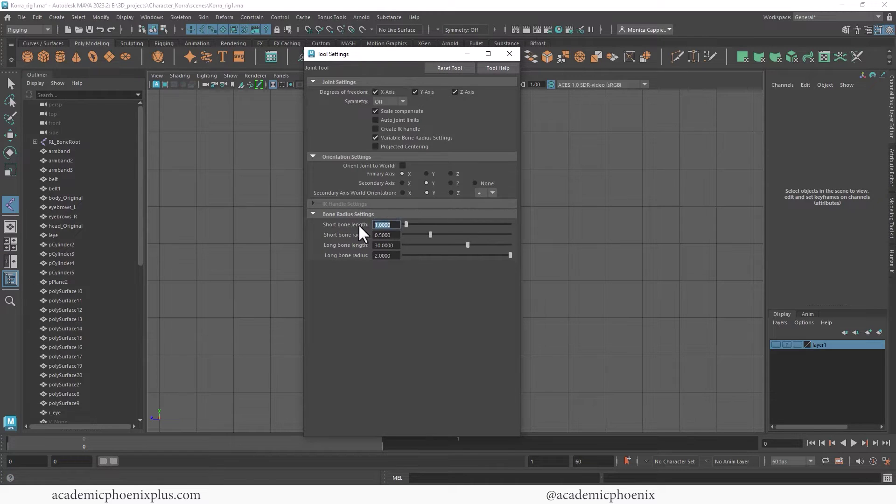
{"action": "left_click", "coordinate": [396, 255]}
{"action": "type", "text": ".5"}
{"action": "key", "text": "Return"}
{"action": "left_click", "coordinate": [385, 234]}
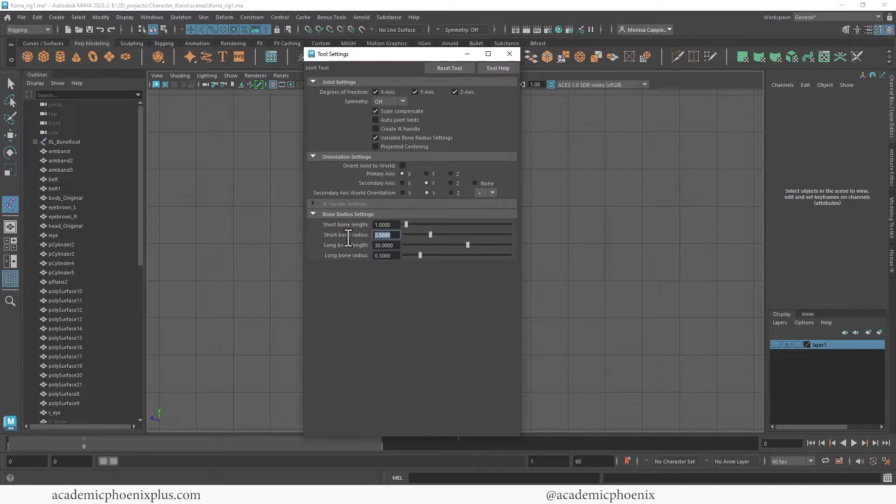
{"action": "left_click", "coordinate": [509, 54]}
Place a chain of four joints from the ponytail's base down to its tip and display joints through the mesh with X-ray.
{"action": "scroll", "coordinate": [556, 184], "scroll_direction": "up", "scroll_amount": 5}
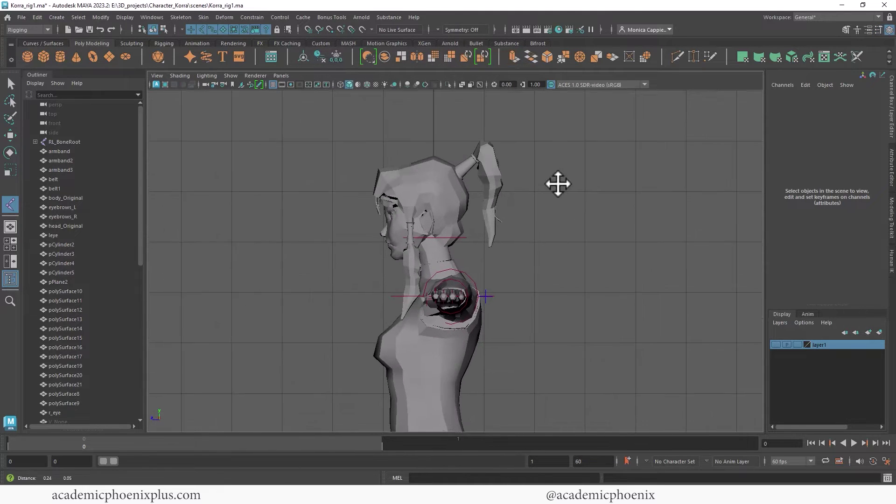
{"action": "right_click_drag", "start_coordinate": [690, 178], "coordinate": [704, 178], "text": "alt"}
{"action": "middle_click_drag", "start_coordinate": [527, 173], "coordinate": [590, 196], "text": "alt"}
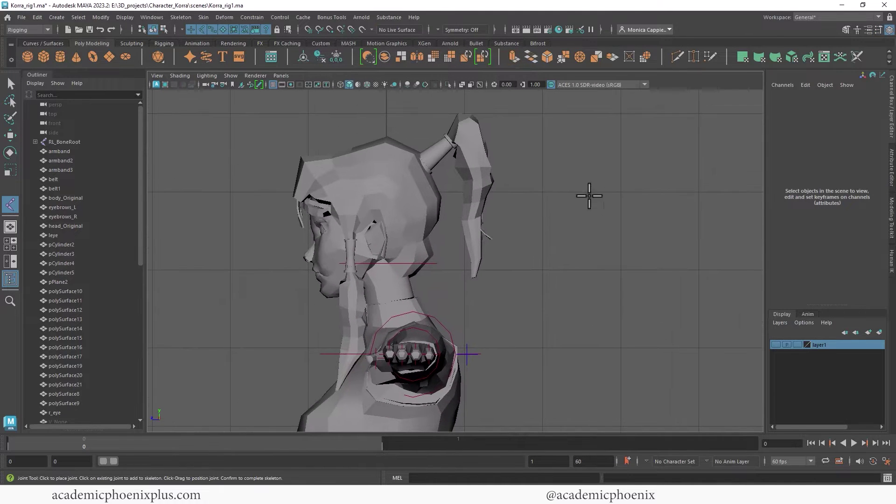
{"action": "left_click", "coordinate": [456, 130]}
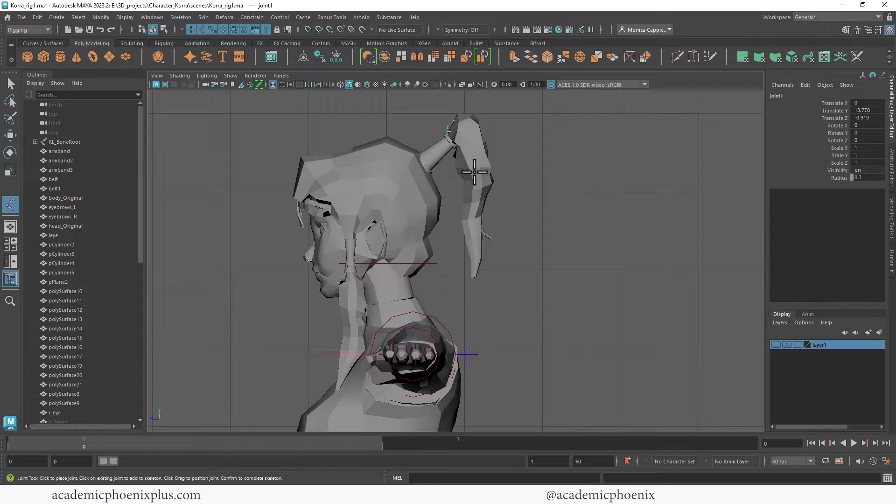
{"action": "left_click", "coordinate": [471, 217]}
{"action": "left_click", "coordinate": [475, 278]}
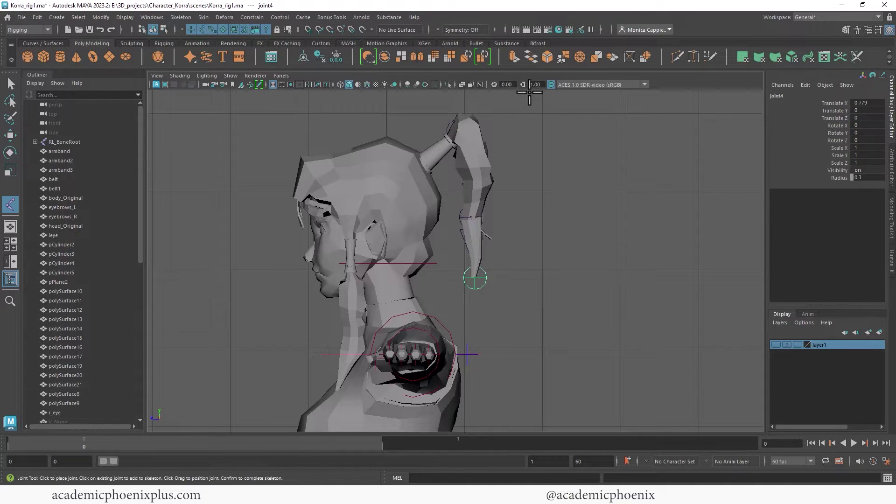
{"action": "left_click", "coordinate": [479, 85]}
{"action": "key", "text": "q"}
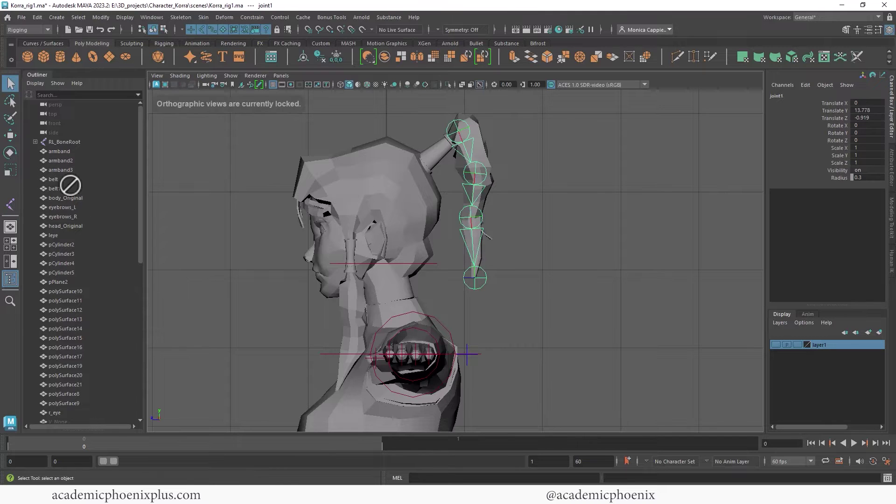
Expand the new joint chain in the Outliner, rename its root joint Hair_joint1, and copy that name.
{"action": "left_click_drag", "start_coordinate": [140, 194], "coordinate": [150, 390]}
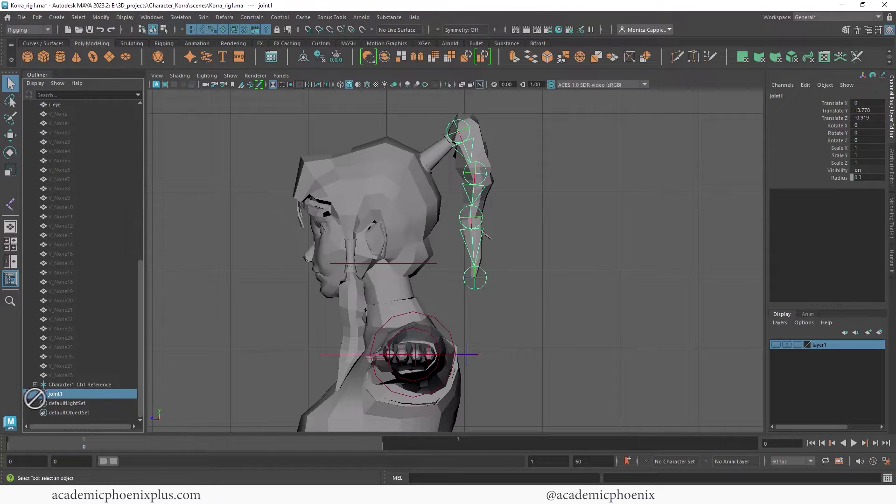
{"action": "left_click_drag", "start_coordinate": [140, 350], "coordinate": [150, 398]}
{"action": "double_click", "coordinate": [60, 367]}
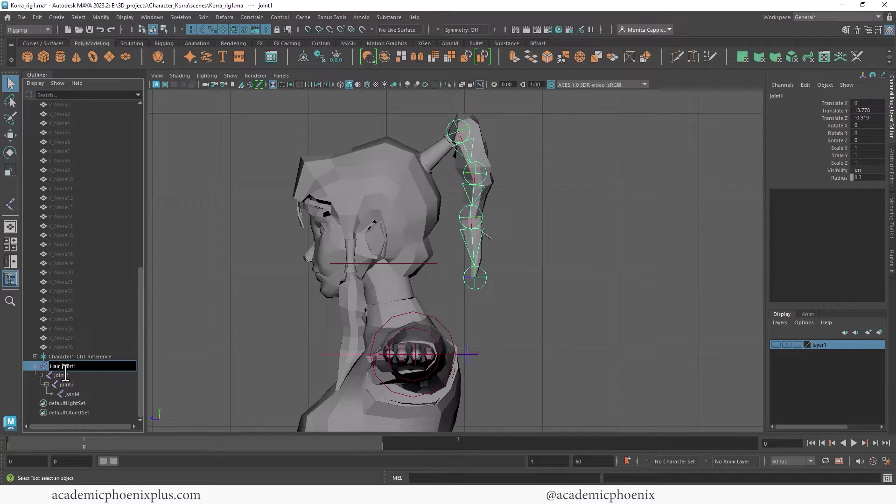
{"action": "left_click_drag", "start_coordinate": [101, 369], "coordinate": [27, 374]}
{"action": "key", "text": "ctrl+c"}
Paste the name Hair_joint1 onto the child joints of the ponytail chain.
{"action": "double_click", "coordinate": [64, 376]}
{"action": "key", "text": "ctrl+v"}
{"action": "double_click", "coordinate": [85, 388]}
{"action": "key", "text": "ctrl+v"}
{"action": "double_click", "coordinate": [88, 394]}
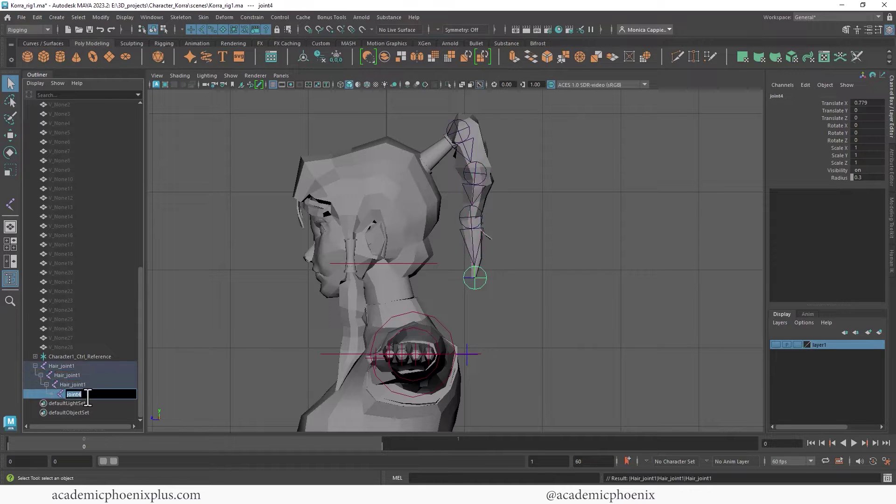
Number the three child joints down the chain as Hair_joint2, Hair_joint3 and Hair_joint4.
{"action": "double_click", "coordinate": [90, 375]}
{"action": "key", "text": "ctrl+v"}
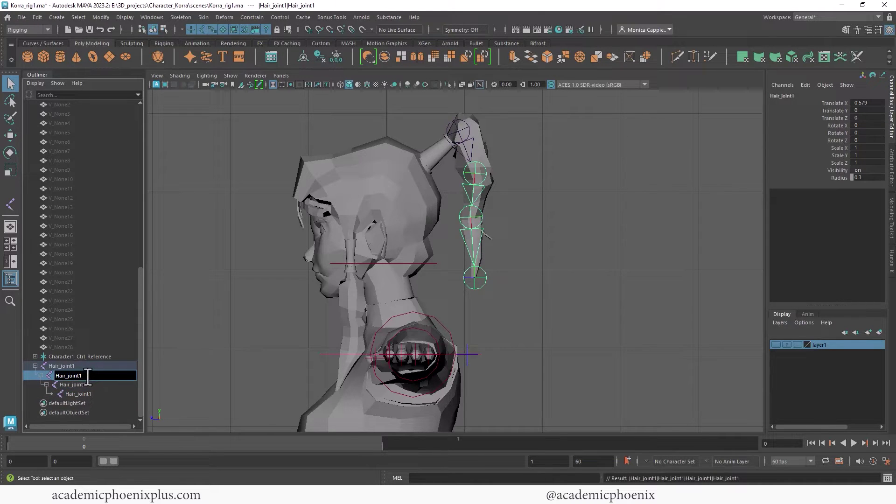
{"action": "double_click", "coordinate": [99, 385]}
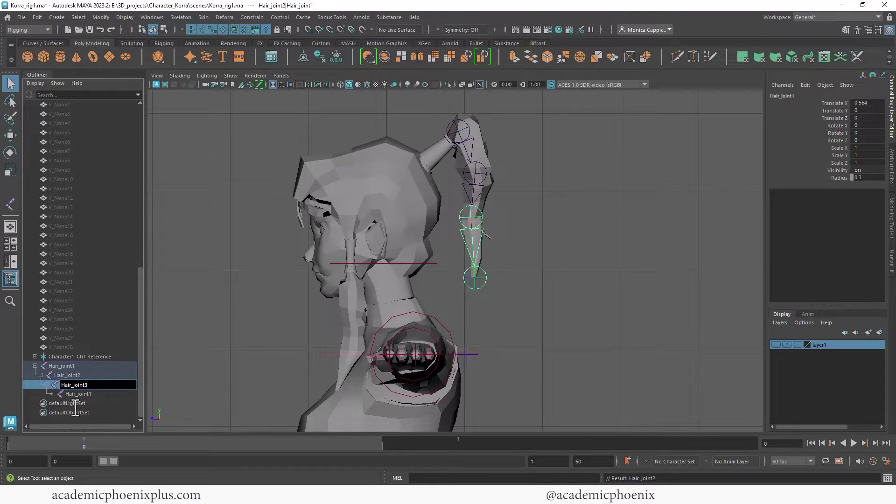
{"action": "double_click", "coordinate": [91, 394]}
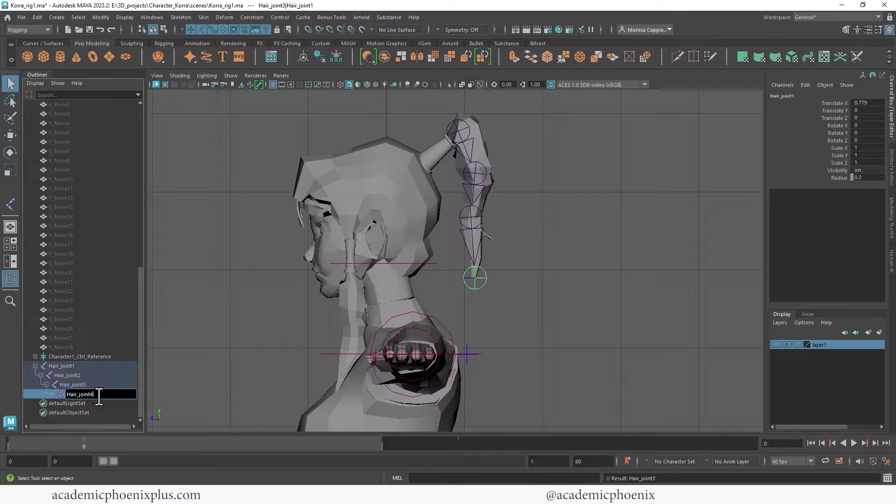
{"action": "key", "text": "Return"}
Make layer1 visible to display the body skeleton alongside the ponytail joints.
{"action": "scroll", "coordinate": [140, 154], "scroll_direction": "up", "scroll_amount": 10}
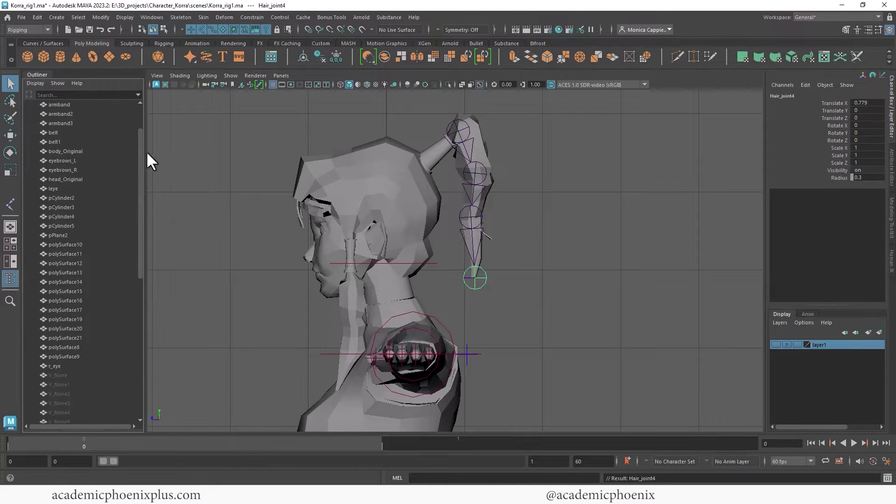
{"action": "left_click", "coordinate": [775, 344]}
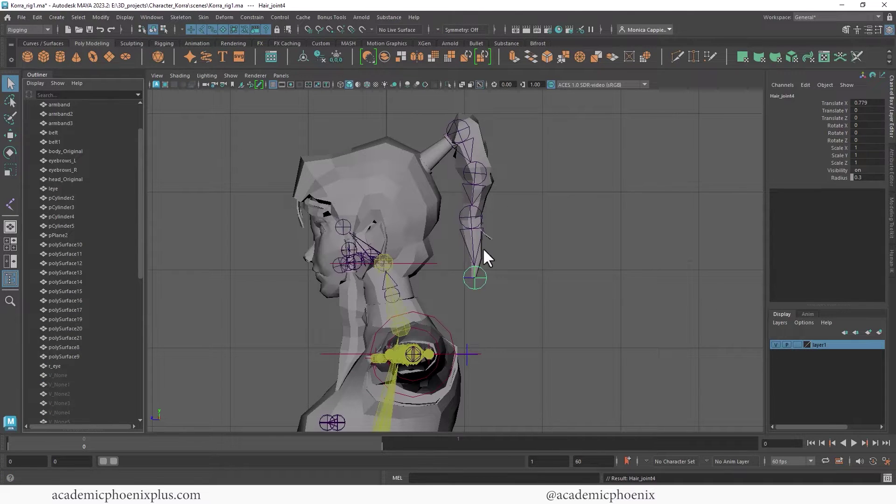
{"action": "middle_click_drag", "start_coordinate": [482, 256], "coordinate": [522, 270], "text": "alt"}
{"action": "left_click_drag", "start_coordinate": [522, 270], "coordinate": [529, 225], "text": "alt"}
{"action": "right_click_drag", "start_coordinate": [528, 224], "coordinate": [591, 238], "text": "alt"}
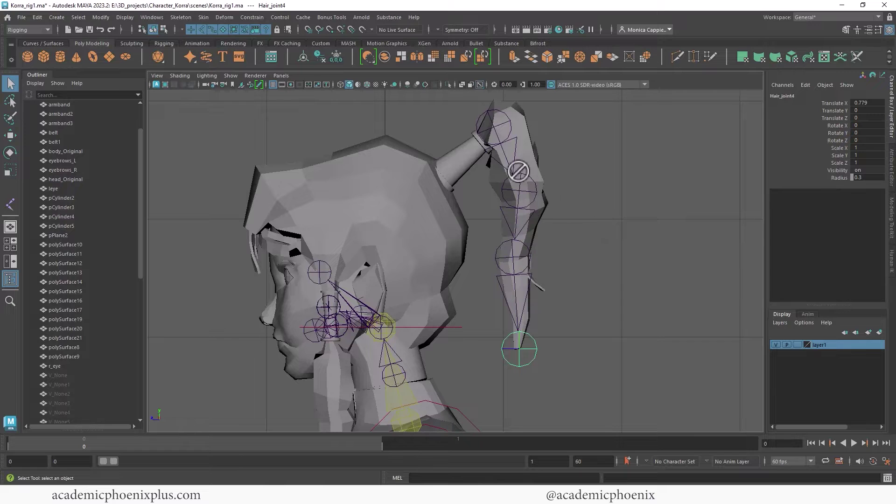
Select the ponytail's root joint together with the ponytail mesh.
{"action": "left_click", "coordinate": [490, 135]}
{"action": "right_click_drag", "start_coordinate": [591, 189], "coordinate": [454, 196], "text": "alt"}
{"action": "left_click", "coordinate": [476, 176]}
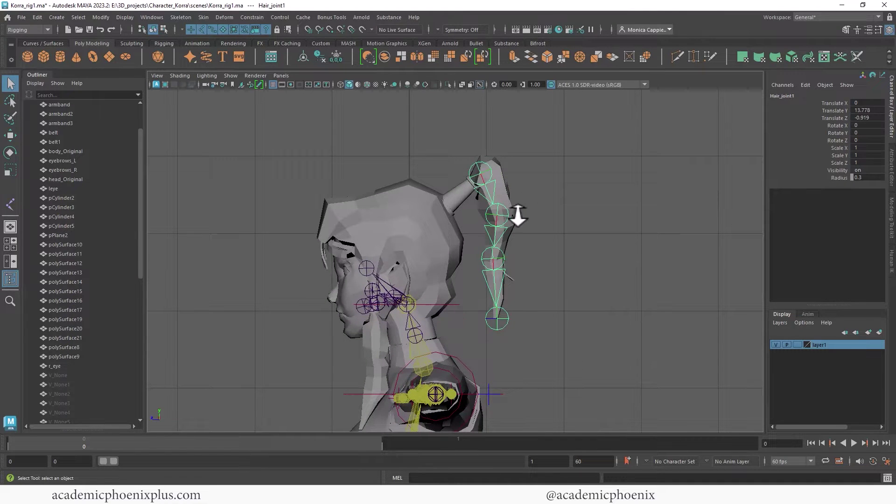
{"action": "left_click", "coordinate": [506, 189], "text": "shift"}
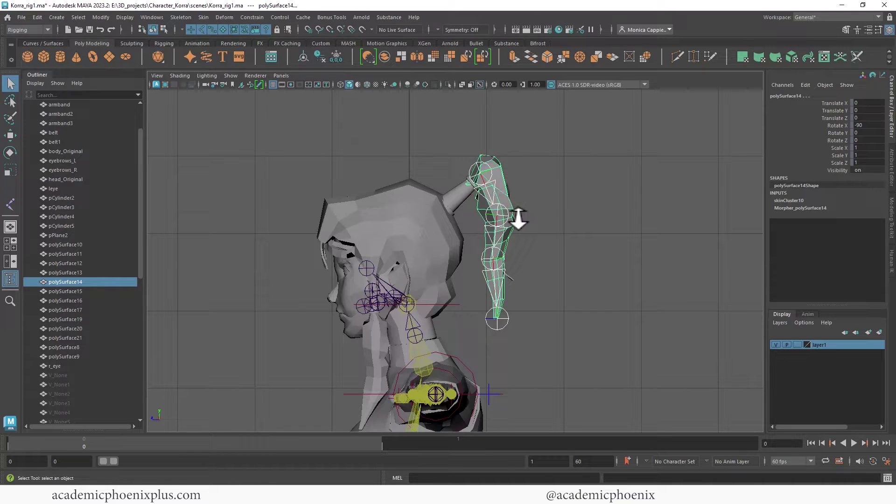
Test-rotate the head control in the perspective view to check whether the ponytail joints follow the head.
{"action": "left_click", "coordinate": [455, 306]}
{"action": "left_click_drag", "start_coordinate": [547, 292], "coordinate": [464, 311], "text": "alt"}
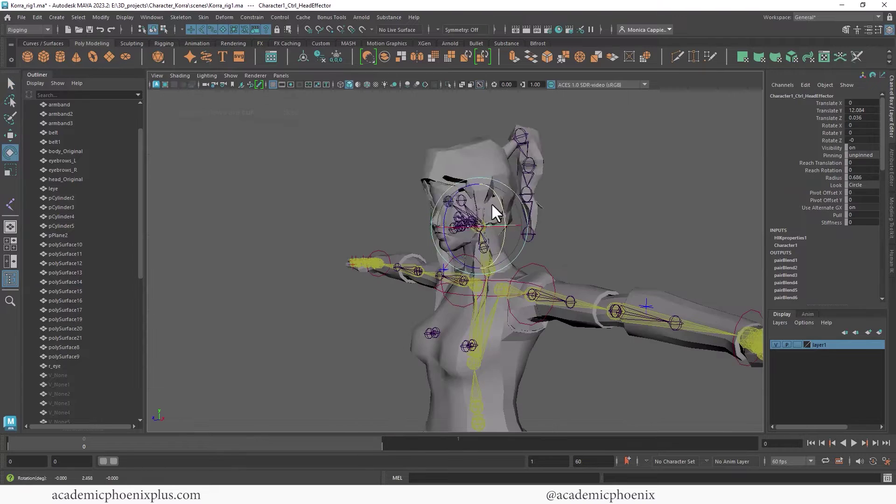
{"action": "mouse_move", "coordinate": [503, 216]}
{"action": "left_mouse_down"}
{"action": "mouse_move", "coordinate": [484, 199]}
{"action": "mouse_move", "coordinate": [523, 251]}
{"action": "mouse_move", "coordinate": [498, 212]}
{"action": "left_mouse_up"}
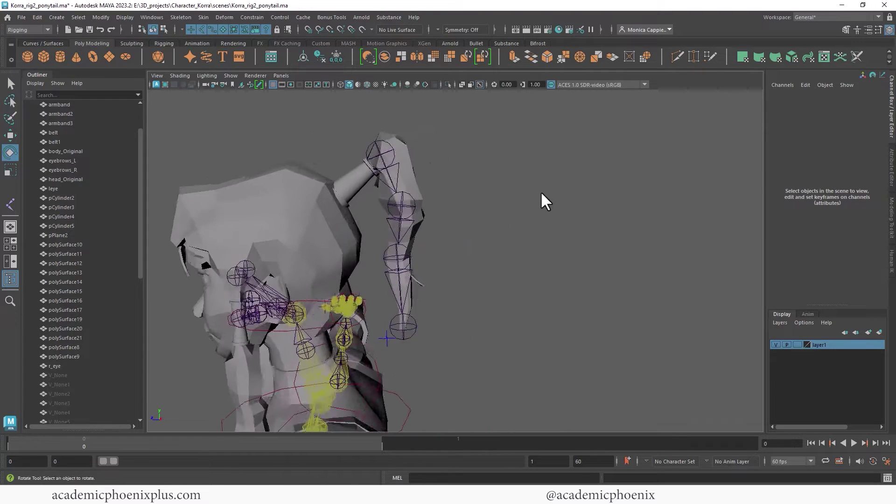
Parent-constrain Hair_joint1 to the head control with Maintain offset, all translate and rotate axes, and weight 1.
{"action": "left_click_drag", "start_coordinate": [540, 192], "coordinate": [588, 222], "text": "alt"}
{"action": "left_click", "coordinate": [457, 270]}
{"action": "left_click", "coordinate": [474, 148], "text": "shift"}
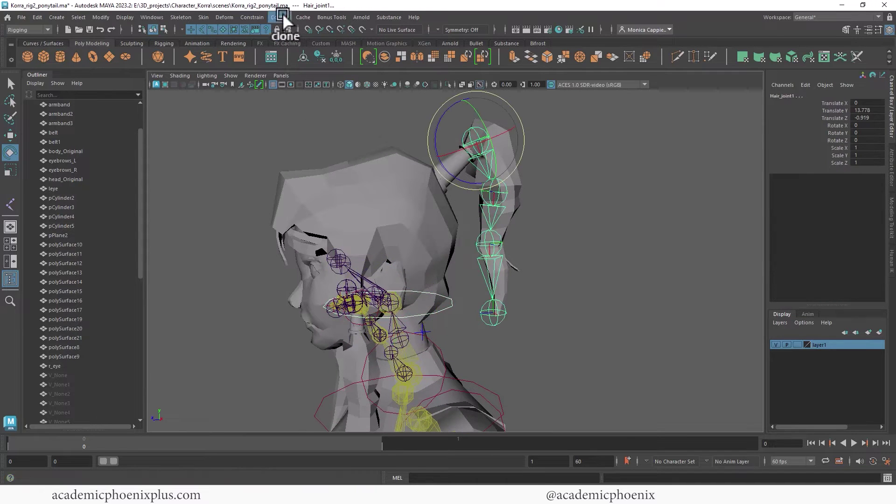
{"action": "left_click", "coordinate": [252, 17]}
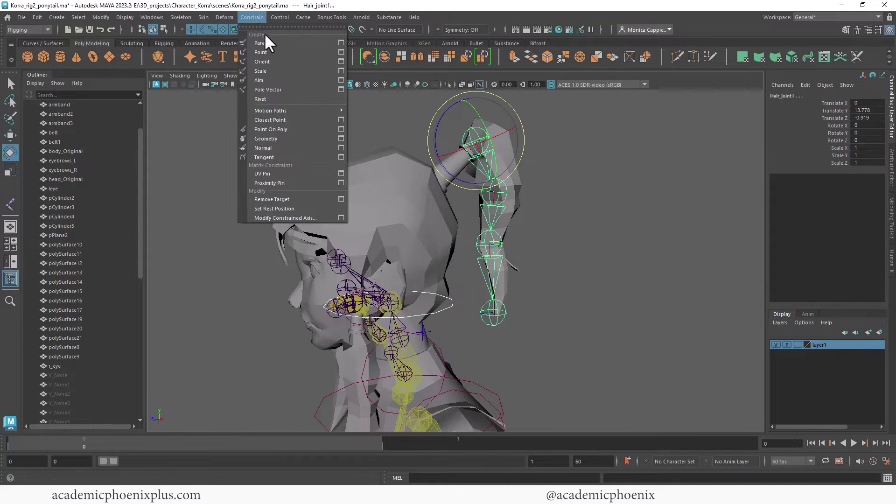
{"action": "left_click", "coordinate": [341, 42]}
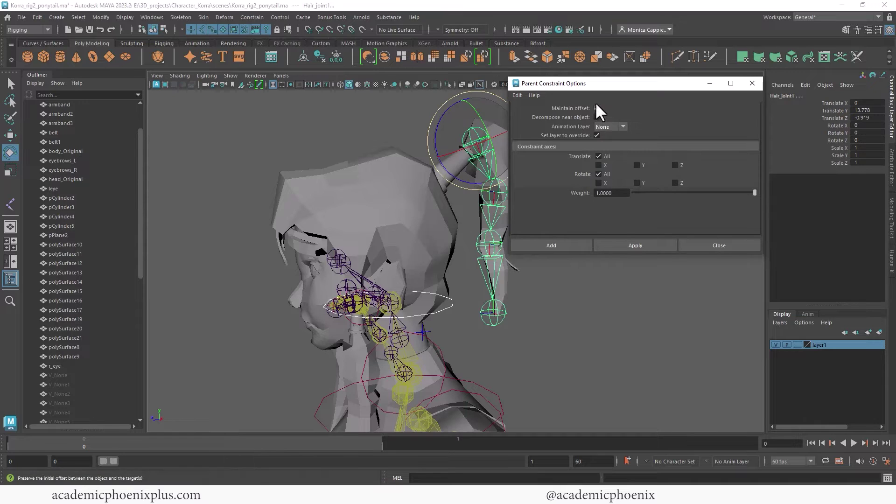
{"action": "left_click", "coordinate": [555, 245]}
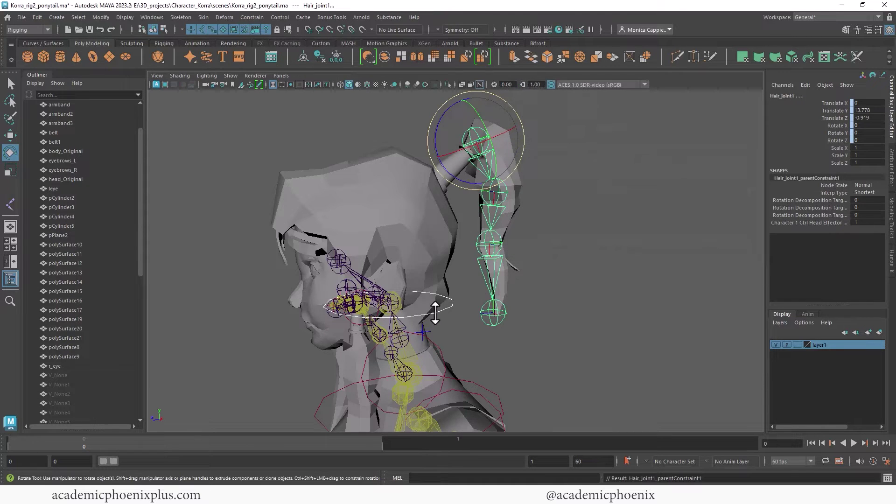
Check Hair_joint1's constrained channels, test-rotate the head control about 9 degrees in Y, and undo the rotation.
{"action": "left_click", "coordinate": [597, 267]}
{"action": "left_click", "coordinate": [478, 139]}
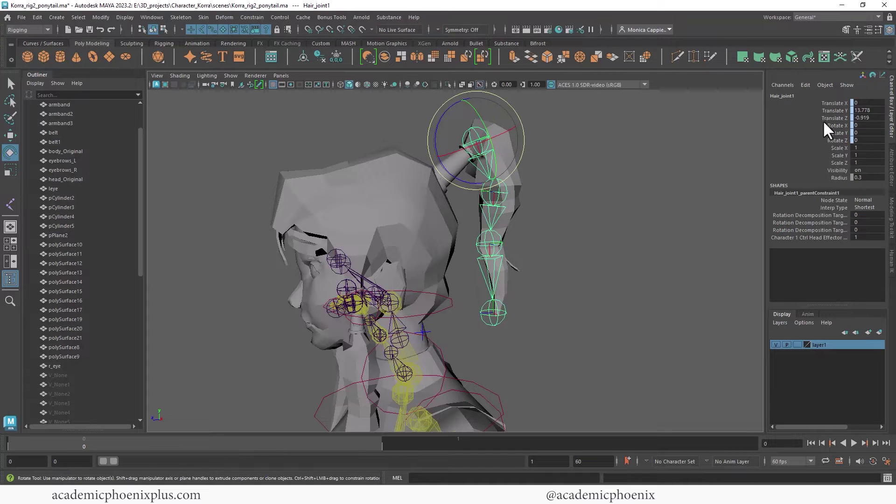
{"action": "left_click", "coordinate": [444, 312]}
{"action": "left_click_drag", "start_coordinate": [395, 298], "coordinate": [416, 300]}
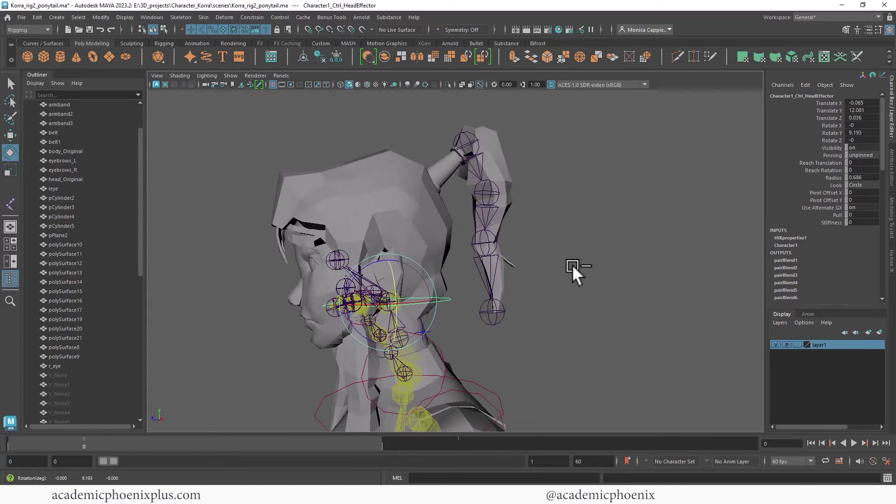
{"action": "key", "text": "ctrl+z"}
{"action": "key", "text": "ctrl+z"}
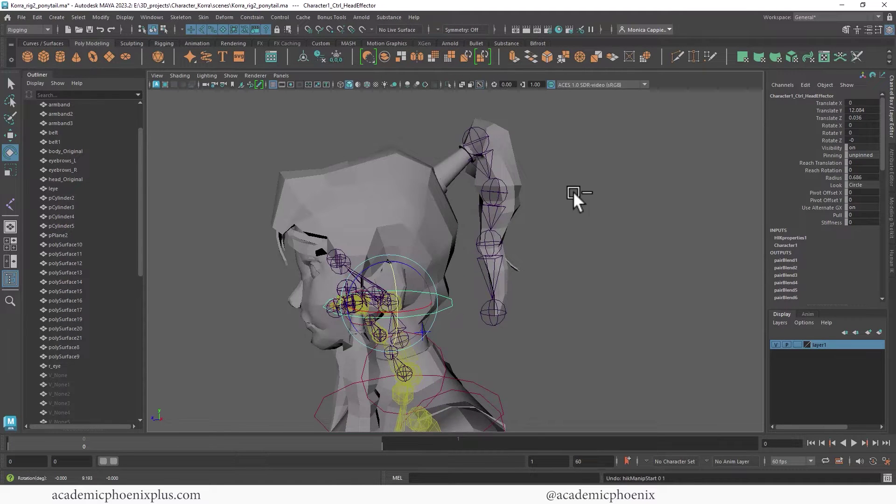
Test-rotate Hair_joint2 about -34.5 degrees in Z, undo the rotation, and clear the selection.
{"action": "left_click", "coordinate": [554, 208]}
{"action": "left_click", "coordinate": [488, 192]}
{"action": "left_click_drag", "start_coordinate": [461, 176], "coordinate": [446, 189]}
{"action": "key", "text": "ctrl+z"}
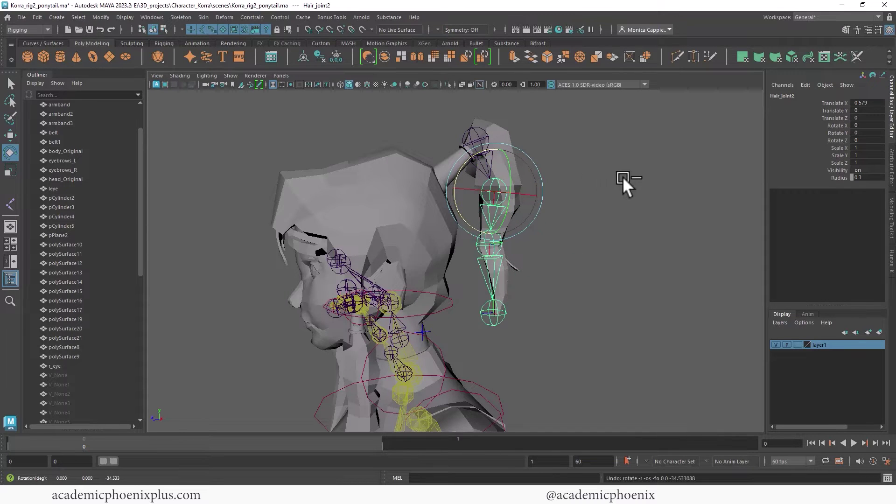
{"action": "left_click", "coordinate": [614, 162]}
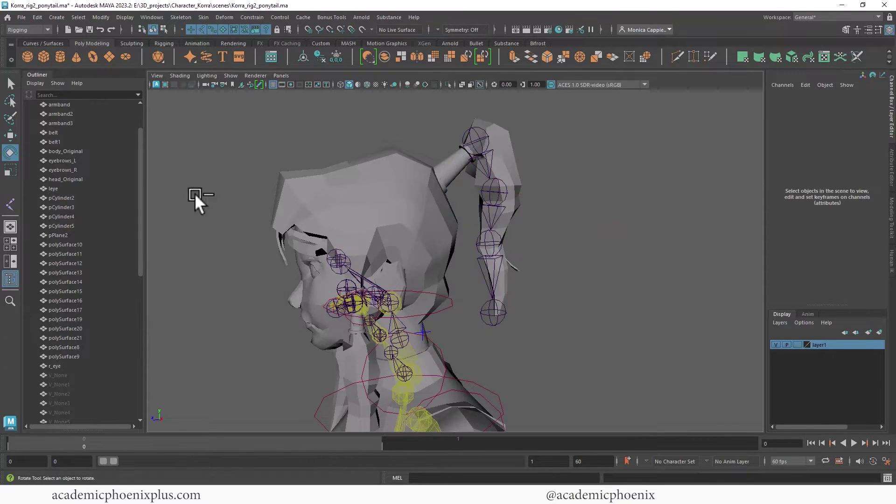
Add Hair_joint1 through Hair_joint4 as skin influences on the ponytail mesh polySurface14.
{"action": "left_click_drag", "start_coordinate": [138, 261], "coordinate": [139, 427]}
{"action": "left_click_drag", "start_coordinate": [89, 384], "coordinate": [107, 359]}
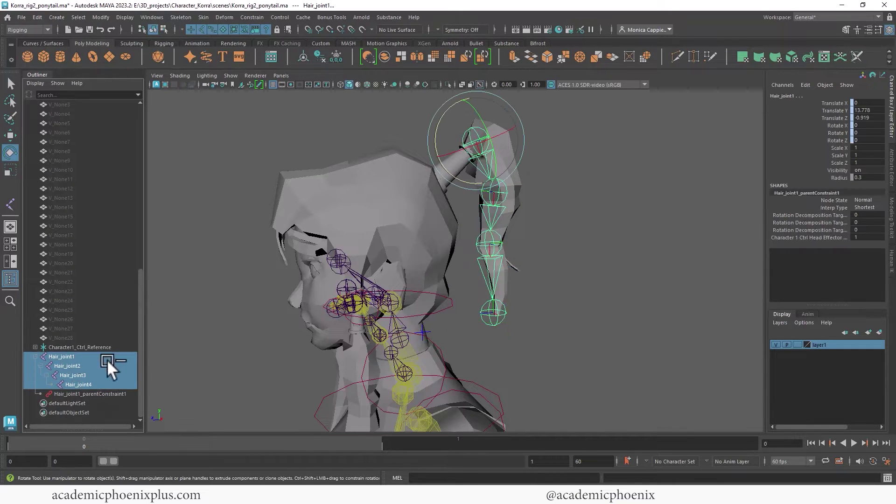
{"action": "left_click", "coordinate": [513, 208], "text": "shift"}
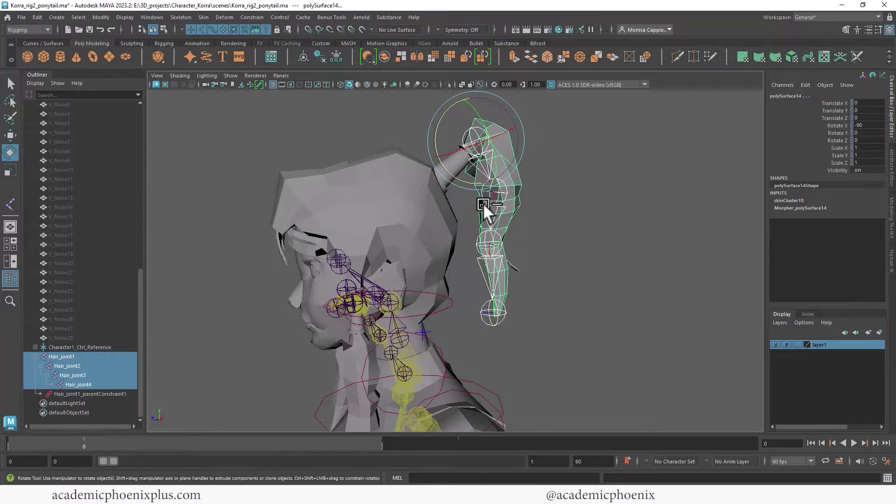
{"action": "left_click", "coordinate": [203, 17]}
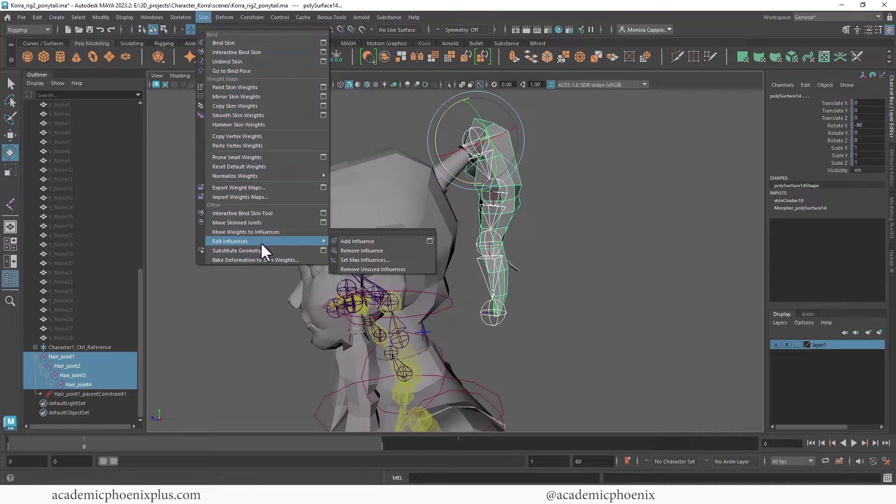
{"action": "left_click", "coordinate": [378, 241]}
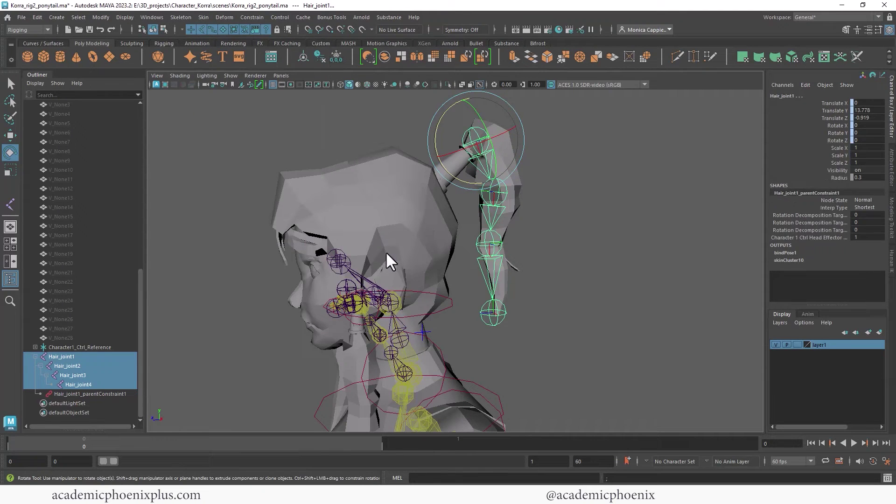
Test-rotate Hair_joint2 about -42 degrees and Hair_joint3 about 36 degrees in Z, and undo back to the four selected hair joints.
{"action": "left_click", "coordinate": [592, 194]}
{"action": "left_click", "coordinate": [494, 195]}
{"action": "left_click_drag", "start_coordinate": [480, 154], "coordinate": [450, 177]}
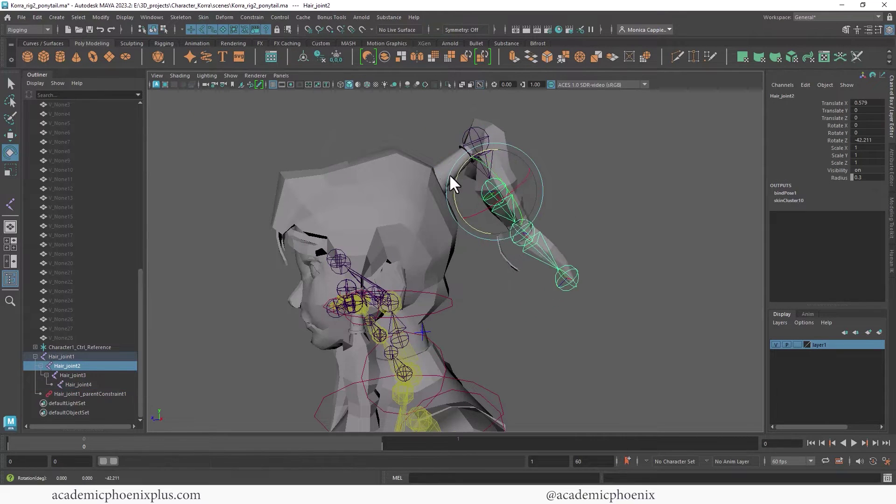
{"action": "left_click", "coordinate": [528, 240]}
{"action": "left_click_drag", "start_coordinate": [485, 236], "coordinate": [522, 268]}
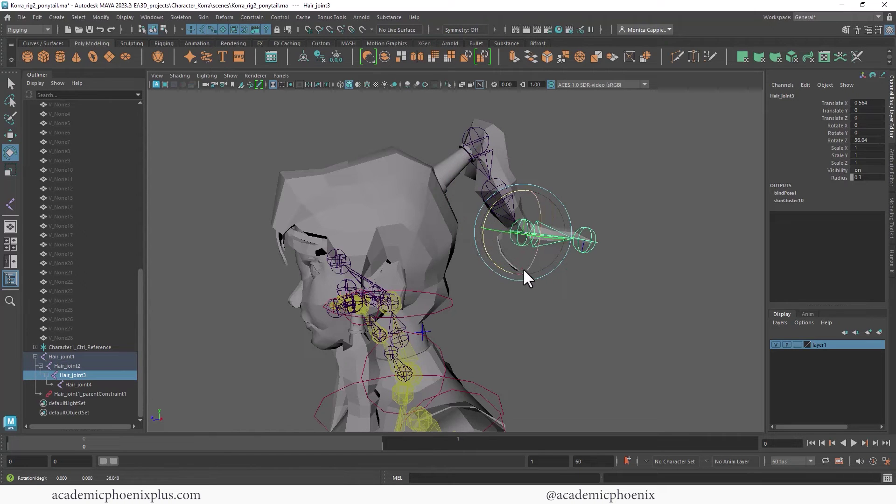
{"action": "key", "text": "ctrl+z"}
{"action": "key", "text": "ctrl+z"}
{"action": "key", "text": "ctrl+z"}
{"action": "key", "text": "ctrl+z"}
{"action": "key", "text": "ctrl+z"}
{"action": "key", "text": "ctrl+z"}
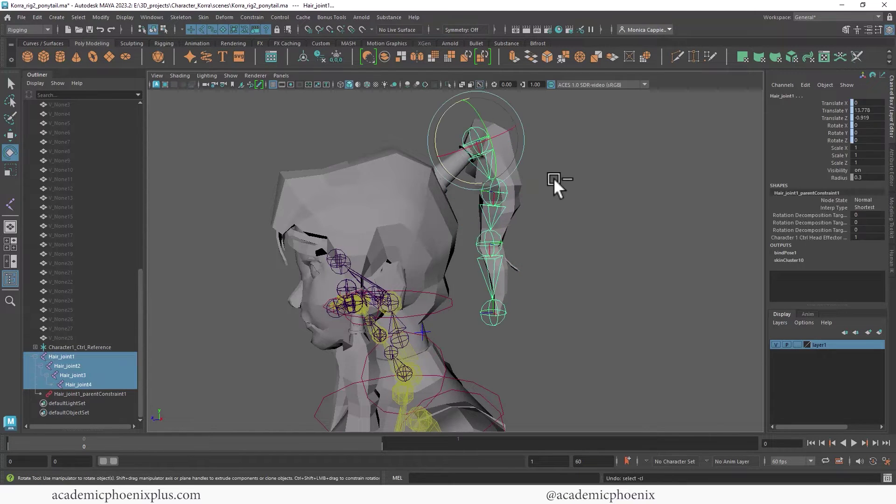
Add the four hair joints as skin influences on the remaining hair pieces, polySurface16 and polySurface15.
{"action": "left_click_drag", "start_coordinate": [550, 183], "coordinate": [480, 226], "text": "alt"}
{"action": "left_click", "coordinate": [518, 196], "text": "shift"}
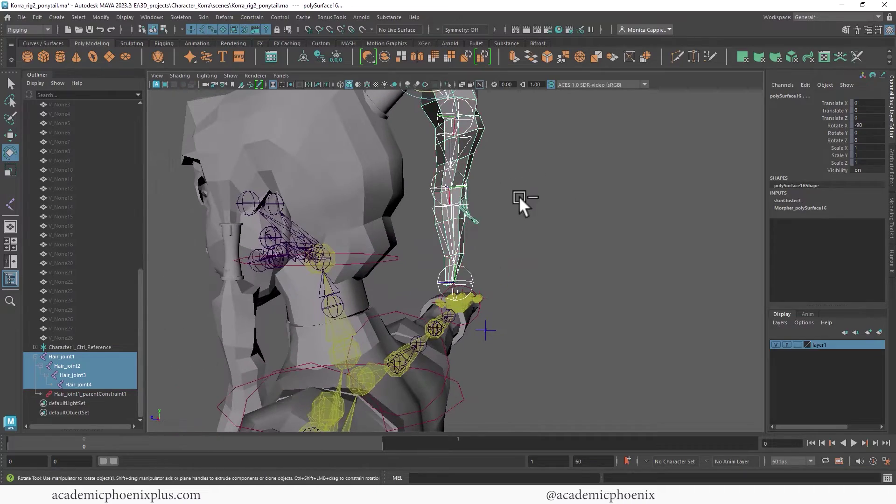
{"action": "left_click_drag", "start_coordinate": [519, 196], "coordinate": [269, 181], "text": "alt"}
{"action": "left_click_drag", "start_coordinate": [333, 178], "coordinate": [467, 154], "text": "alt"}
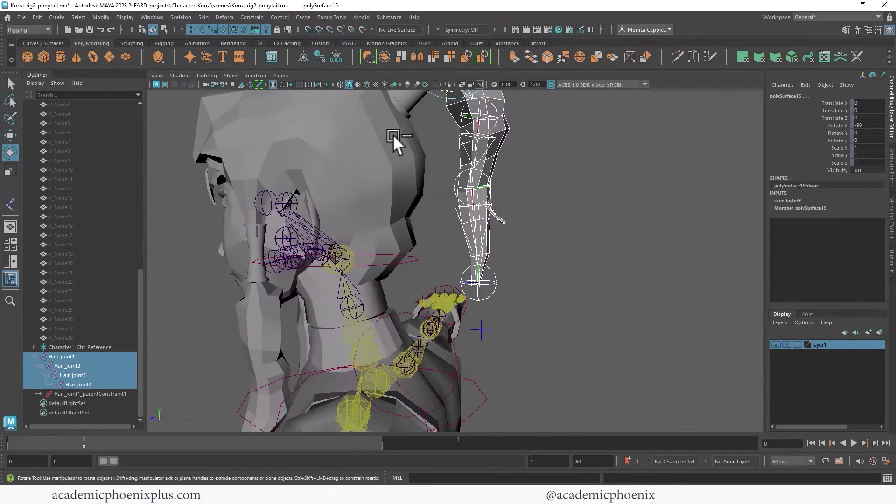
{"action": "left_click", "coordinate": [203, 16]}
{"action": "mouse_move", "coordinate": [267, 240]}
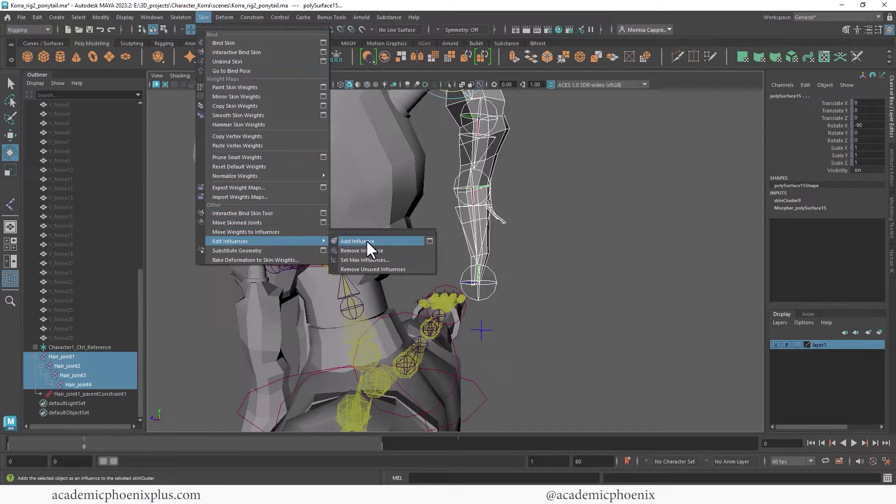
{"action": "left_click", "coordinate": [366, 241]}
Test-rotate Hair_joint2 about -39.6 degrees and Hair_joint3 about 53.3 degrees in Z, and undo both rotations.
{"action": "left_click_drag", "start_coordinate": [563, 203], "coordinate": [523, 169], "text": "alt"}
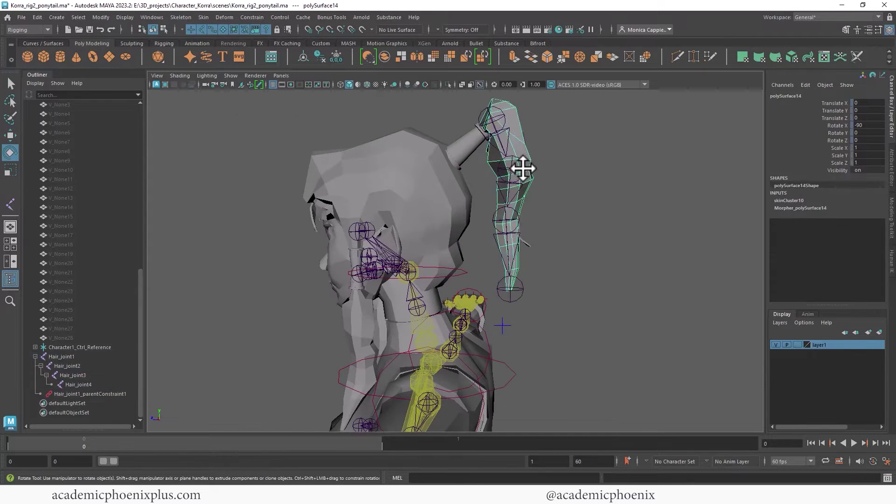
{"action": "left_click", "coordinate": [523, 169]}
{"action": "left_click_drag", "start_coordinate": [545, 201], "coordinate": [560, 170]}
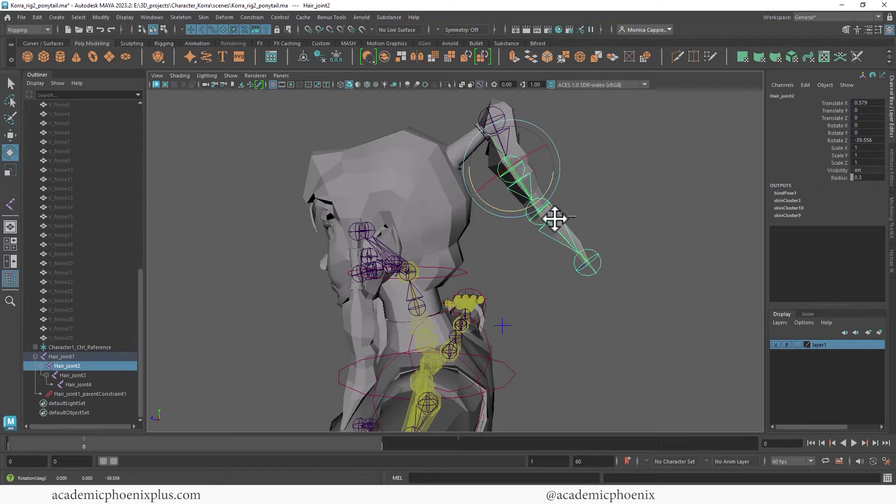
{"action": "left_click", "coordinate": [551, 212]}
{"action": "left_click_drag", "start_coordinate": [534, 252], "coordinate": [675, 233]}
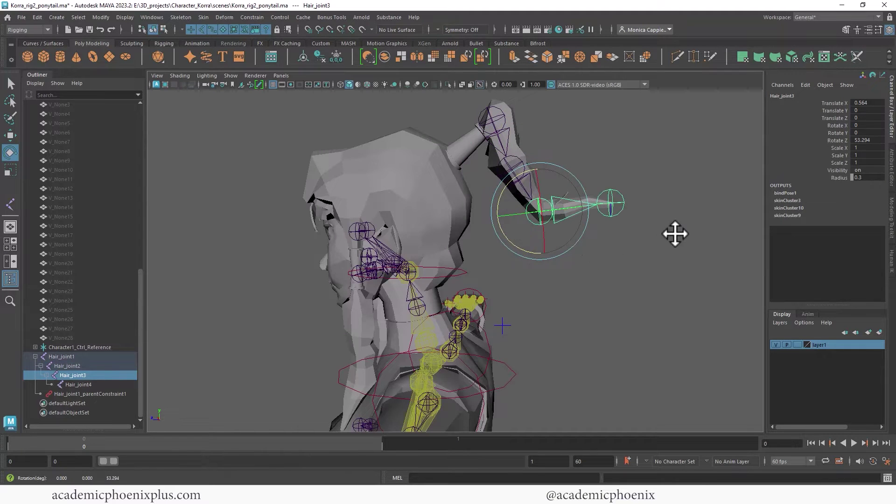
{"action": "key", "text": "ctrl+z"}
{"action": "key", "text": "ctrl+z"}
{"action": "key", "text": "ctrl+z"}
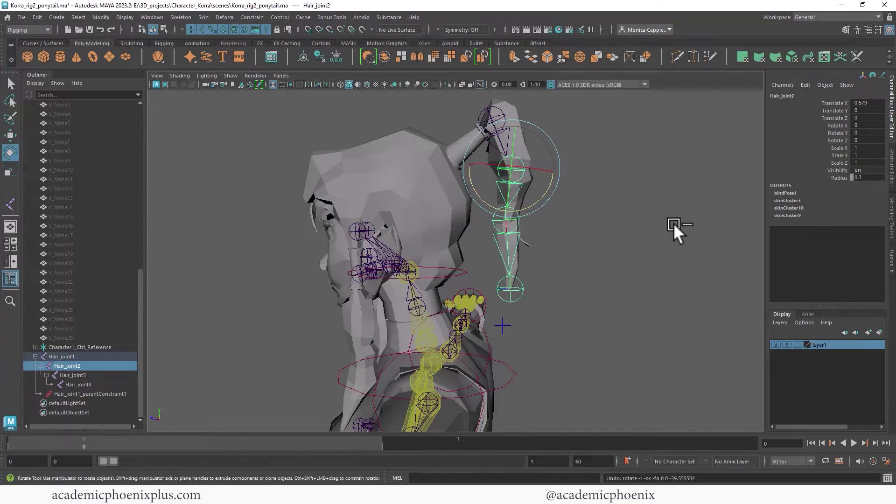
Inspect the ponytail mesh and its joint chain from several angles, and toggle layer1's visibility off and on.
{"action": "left_click", "coordinate": [590, 135]}
{"action": "left_click", "coordinate": [532, 145]}
{"action": "left_click_drag", "start_coordinate": [586, 146], "coordinate": [503, 234], "text": "alt"}
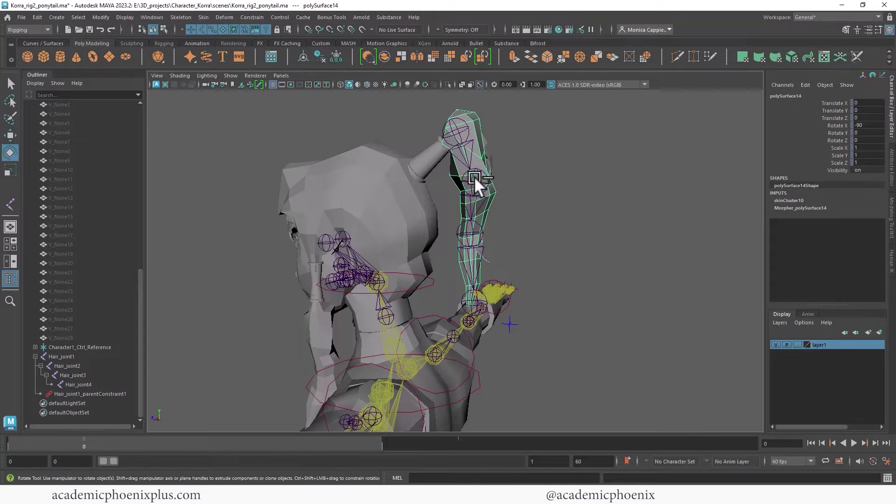
{"action": "left_click_drag", "start_coordinate": [495, 223], "coordinate": [519, 132], "text": "alt"}
{"action": "left_click", "coordinate": [519, 131]}
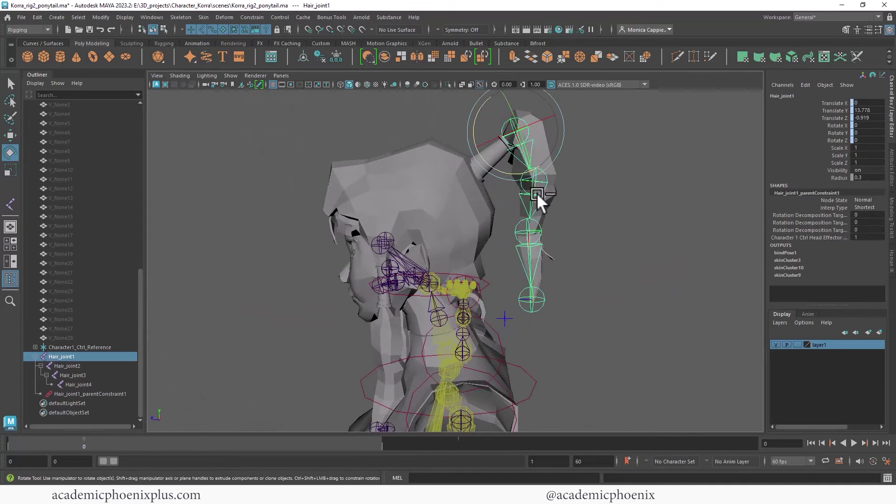
{"action": "left_click", "coordinate": [615, 199]}
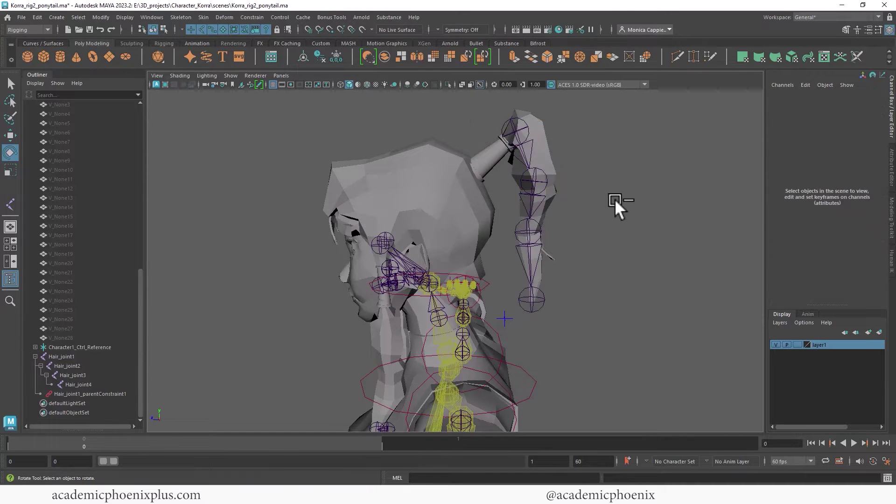
{"action": "left_click", "coordinate": [775, 345]}
{"action": "left_click", "coordinate": [775, 345]}
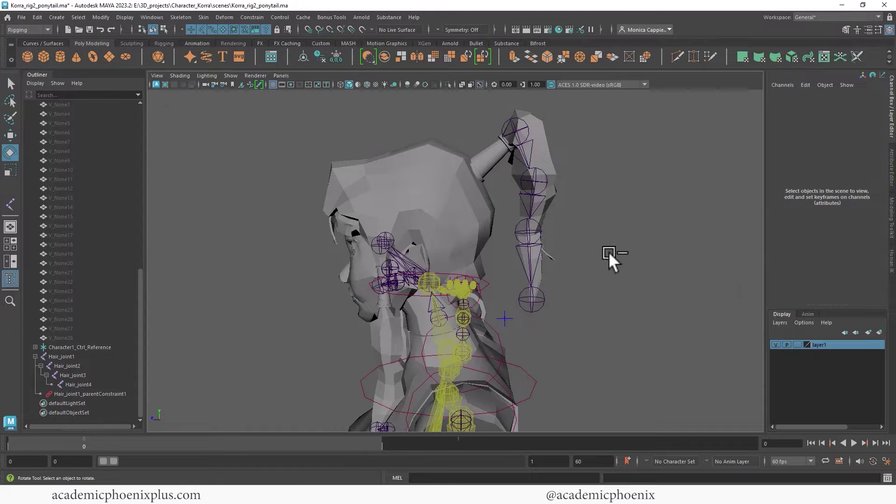
Create a NURBS circle and snap it onto Hair_joint1 at the base of the ponytail.
{"action": "left_click", "coordinate": [42, 43]}
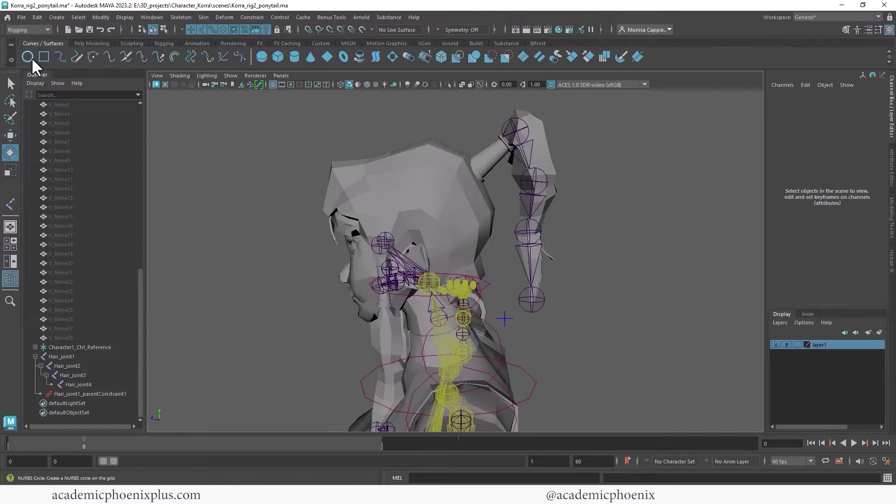
{"action": "left_click", "coordinate": [28, 56]}
{"action": "scroll", "coordinate": [275, 226], "scroll_direction": "down", "scroll_amount": 6}
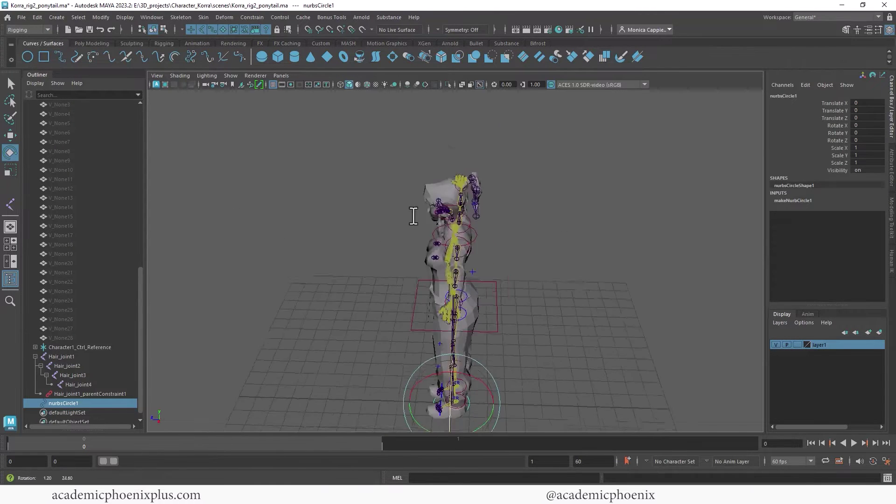
{"action": "key", "text": "w"}
{"action": "left_click_drag", "start_coordinate": [516, 176], "coordinate": [516, 238], "text": "alt"}
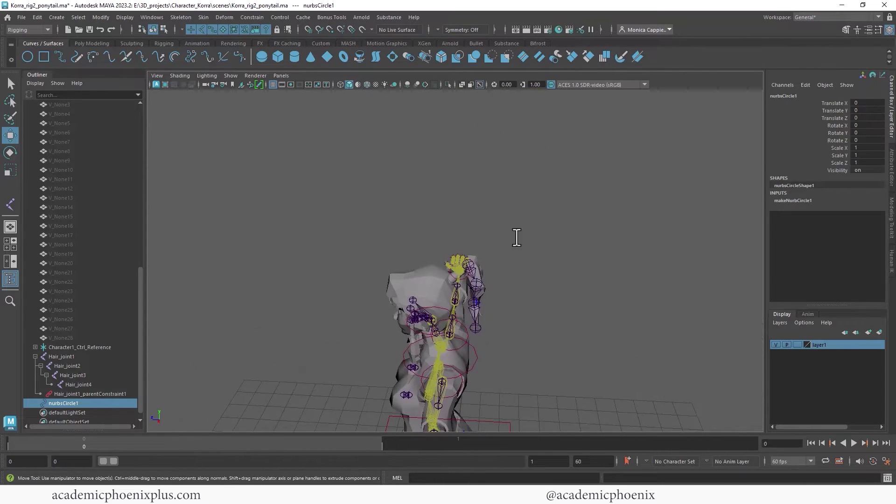
{"action": "right_click_drag", "start_coordinate": [516, 238], "coordinate": [611, 228], "text": "alt"}
{"action": "left_click_drag", "start_coordinate": [612, 227], "coordinate": [620, 210], "text": "alt"}
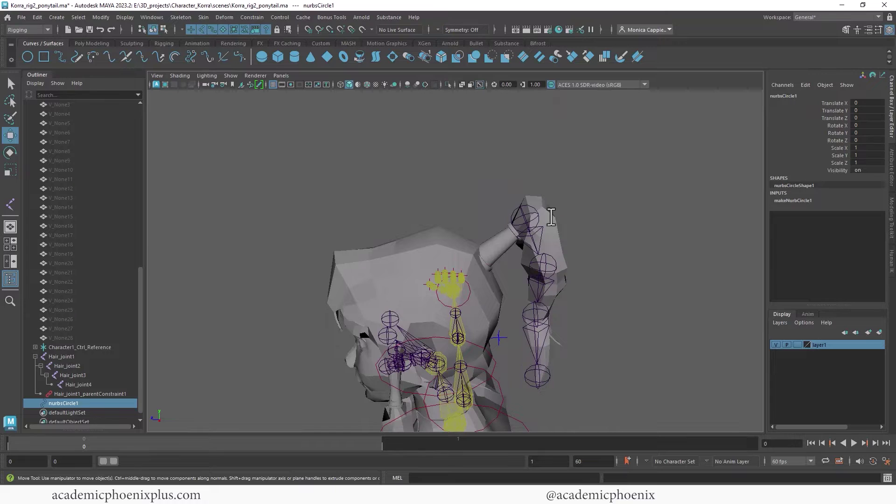
{"action": "middle_click_drag", "start_coordinate": [522, 218], "coordinate": [525, 220]}
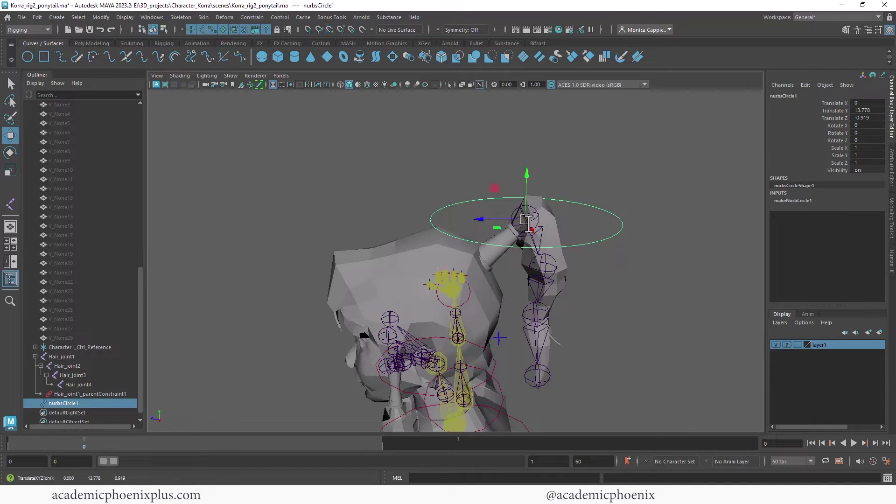
{"action": "key", "text": "v"}
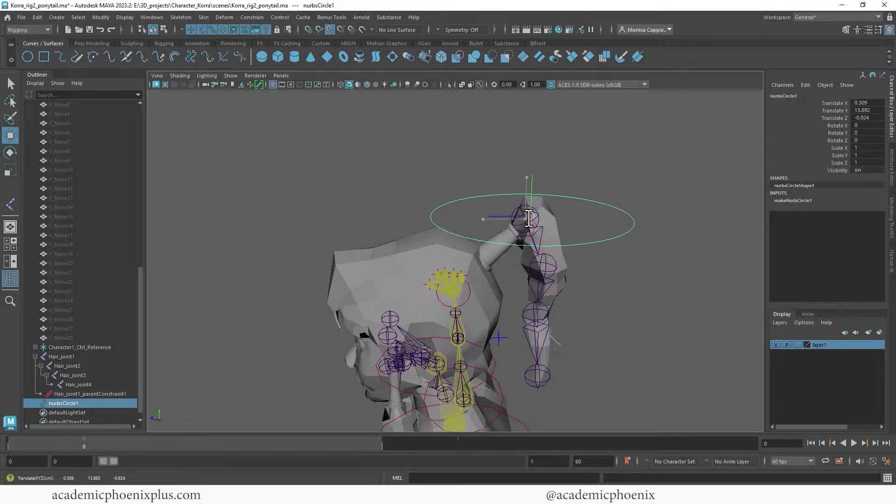
Scale the circle uniformly to about 0.53 and rotate it about 16.8 degrees in X.
{"action": "left_click_drag", "start_coordinate": [651, 174], "coordinate": [508, 201], "text": "alt"}
{"action": "key", "text": "e"}
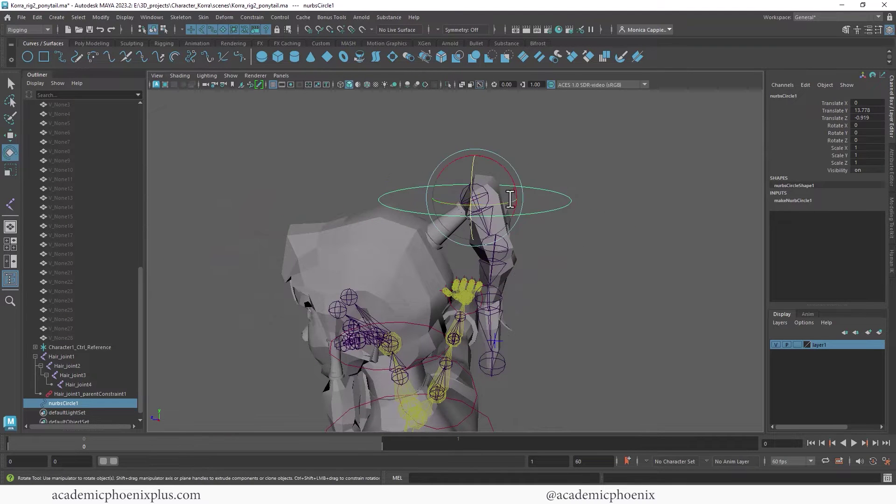
{"action": "key", "text": "ctrl+z"}
{"action": "key", "text": "r"}
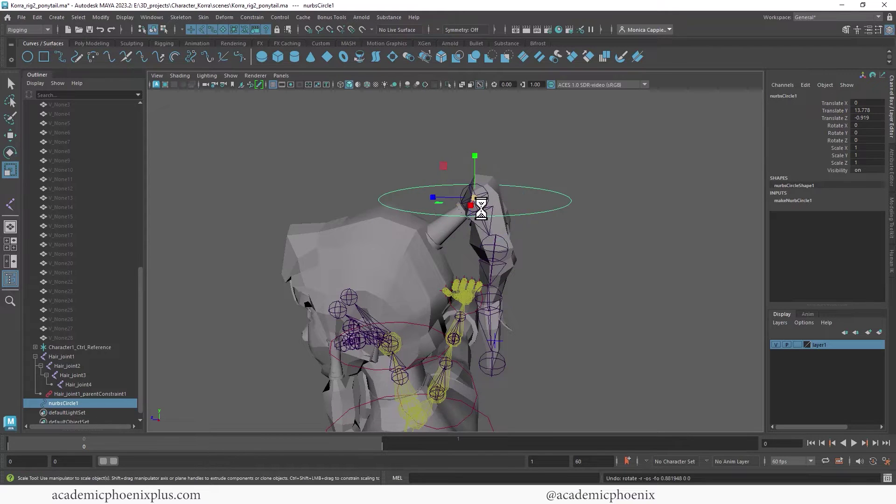
{"action": "left_click_drag", "start_coordinate": [481, 209], "coordinate": [406, 216]}
{"action": "key", "text": "e"}
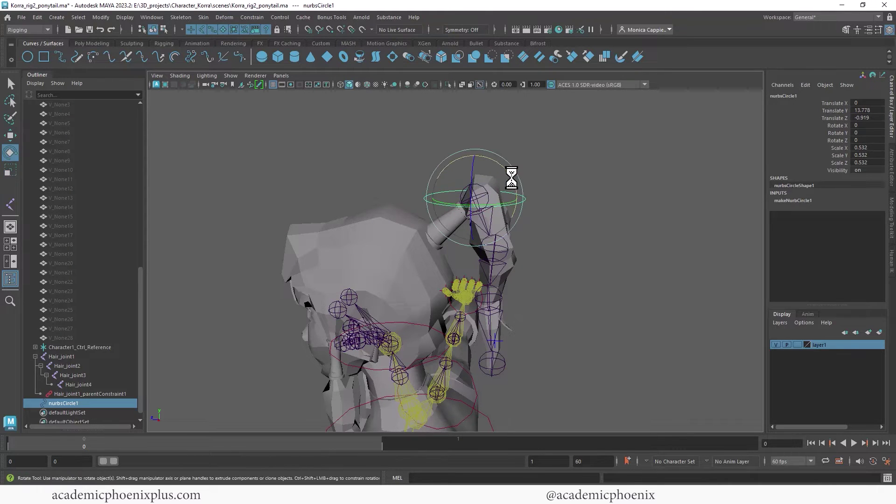
{"action": "mouse_move", "coordinate": [511, 177]}
{"action": "left_mouse_down"}
{"action": "mouse_move", "coordinate": [500, 171]}
{"action": "mouse_move", "coordinate": [505, 216]}
{"action": "left_mouse_up"}
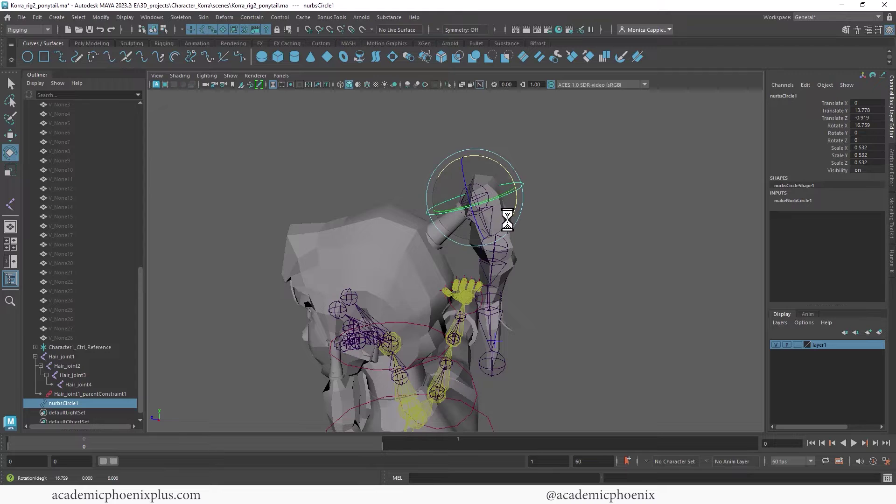
Delete the circle's construction history and freeze its transformations.
{"action": "left_click", "coordinate": [80, 42]}
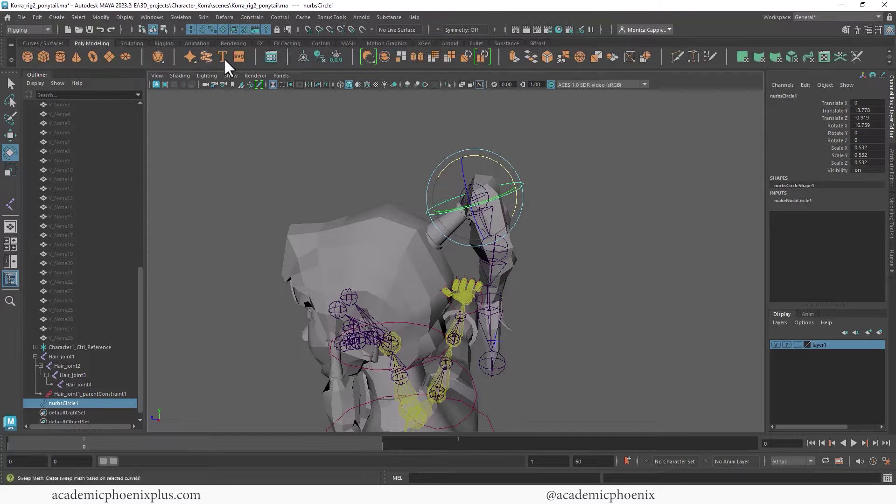
{"action": "left_click", "coordinate": [320, 58]}
{"action": "left_click", "coordinate": [334, 56]}
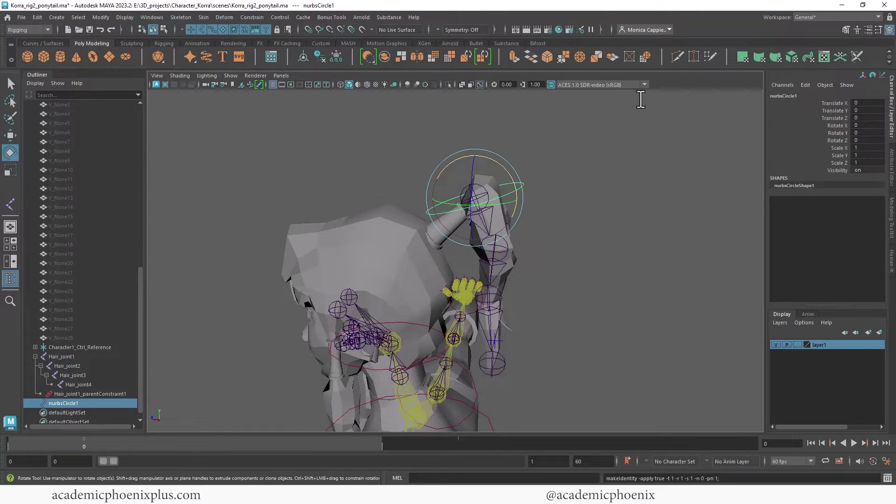
Rename the circle as Hair1_ctrl.
{"action": "double_click", "coordinate": [802, 95]}
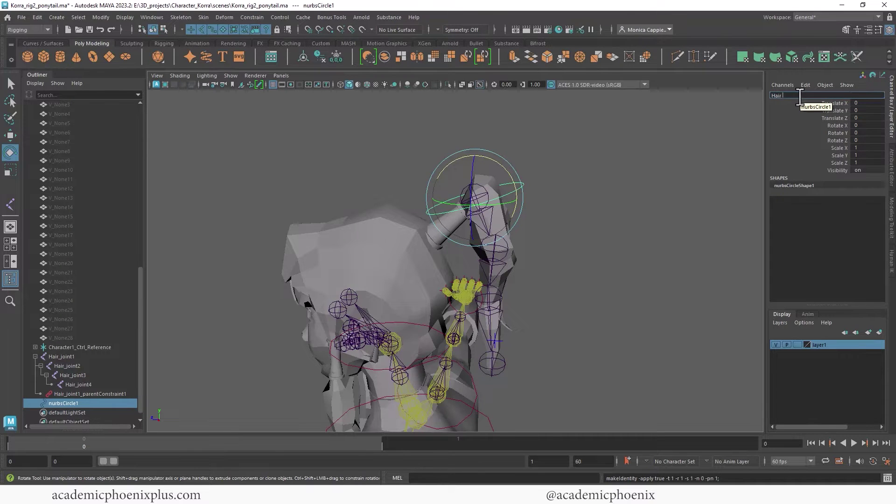
{"action": "key", "text": "Return"}
Duplicate Hair1_ctrl and snap the copy onto Hair_joint2.
{"action": "scroll", "coordinate": [532, 176], "scroll_direction": "up", "scroll_amount": 2}
{"action": "key", "text": "ctrl+d"}
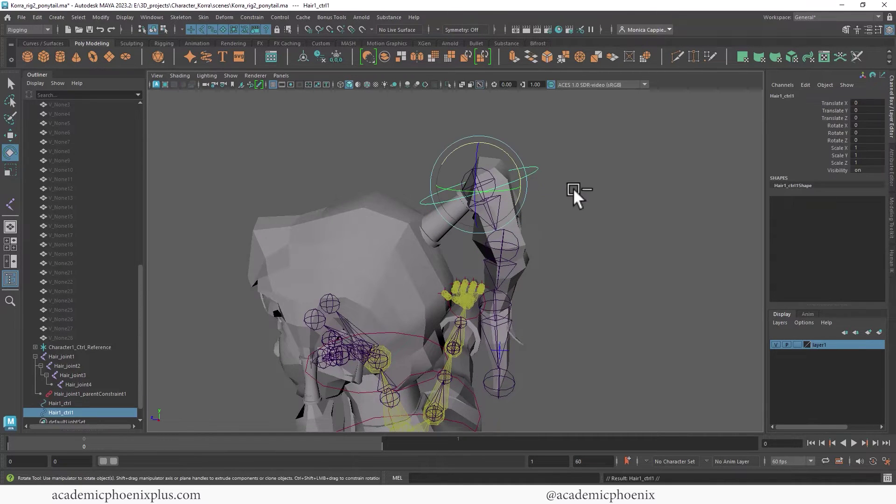
{"action": "key", "text": "w"}
{"action": "middle_click_drag", "start_coordinate": [518, 250], "coordinate": [497, 242]}
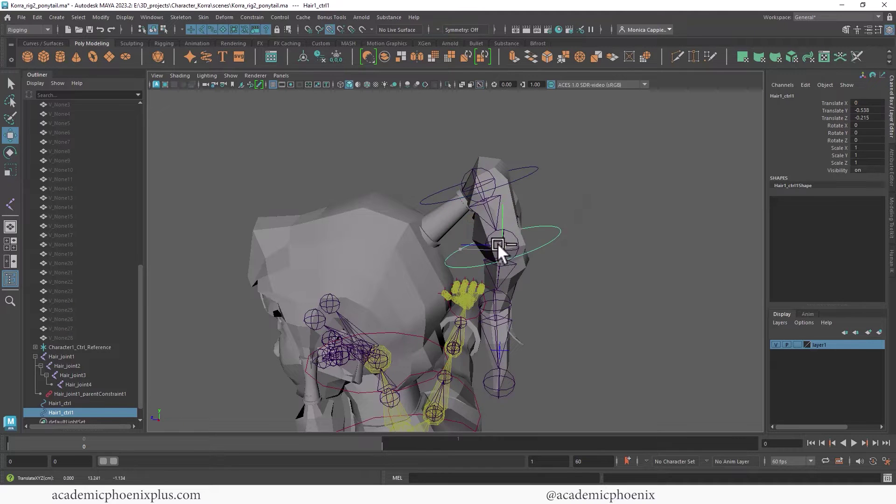
Rotate the duplicated control about -13.4 degrees in X and scale it uniformly to about 0.92.
{"action": "mouse_move", "coordinate": [528, 244]}
{"action": "left_mouse_down", "text": "alt"}
{"action": "mouse_move", "coordinate": [539, 258]}
{"action": "mouse_move", "coordinate": [570, 252]}
{"action": "mouse_move", "coordinate": [528, 247]}
{"action": "left_mouse_up", "text": "alt"}
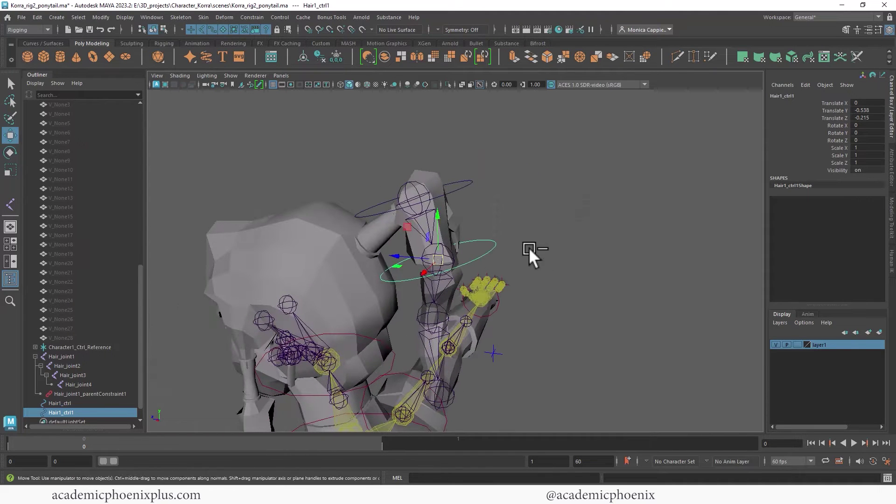
{"action": "key", "text": "e"}
{"action": "left_click_drag", "start_coordinate": [471, 237], "coordinate": [427, 260]}
{"action": "key", "text": "r"}
{"action": "left_click_drag", "start_coordinate": [572, 250], "coordinate": [594, 218], "text": "alt"}
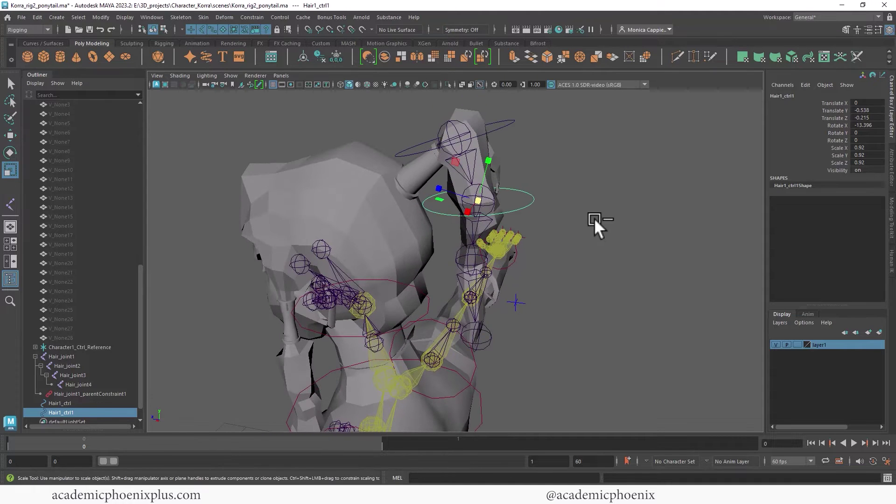
Freeze the transformations of the control at Hair_joint2 and rename it Hair2_ctrl1.
{"action": "left_click", "coordinate": [337, 57]}
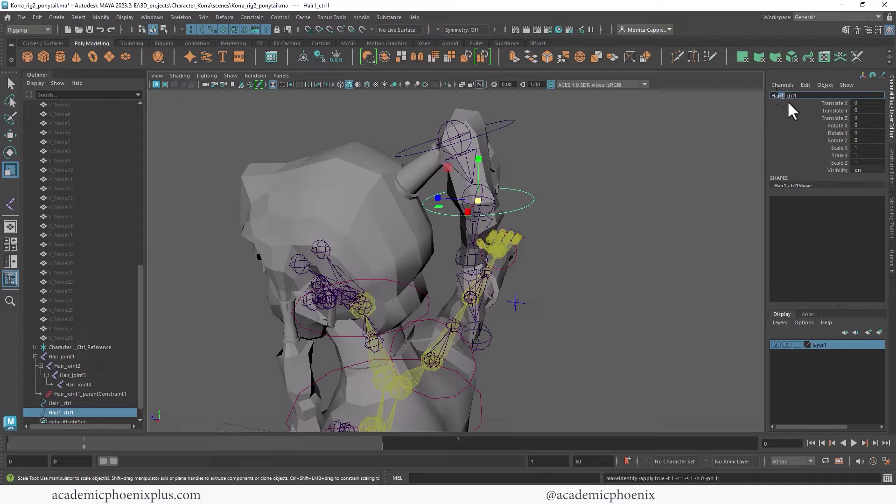
{"action": "key", "text": "BackSpace"}
{"action": "type", "text": "2"}
{"action": "key", "text": "Return"}
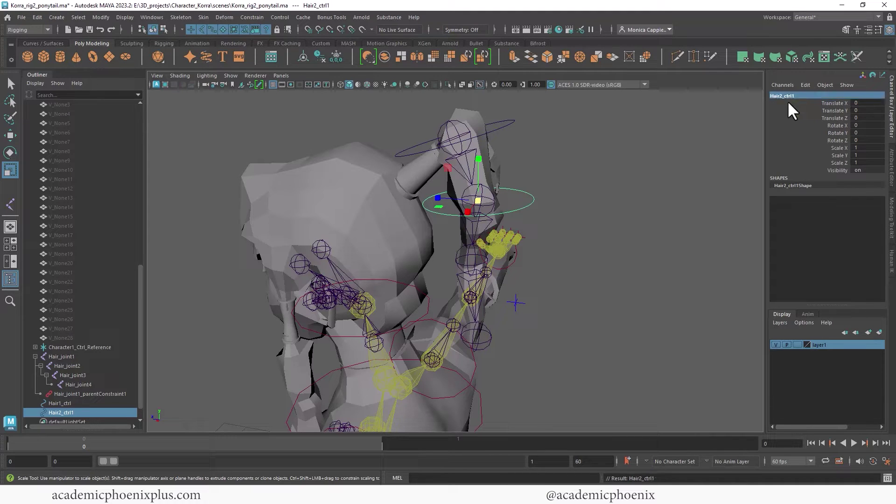
Duplicate Hair2_ctrl1, snap the copy onto Hair_joint3, and scale it uniformly to about 0.64.
{"action": "left_click_drag", "start_coordinate": [608, 216], "coordinate": [602, 208], "text": "alt"}
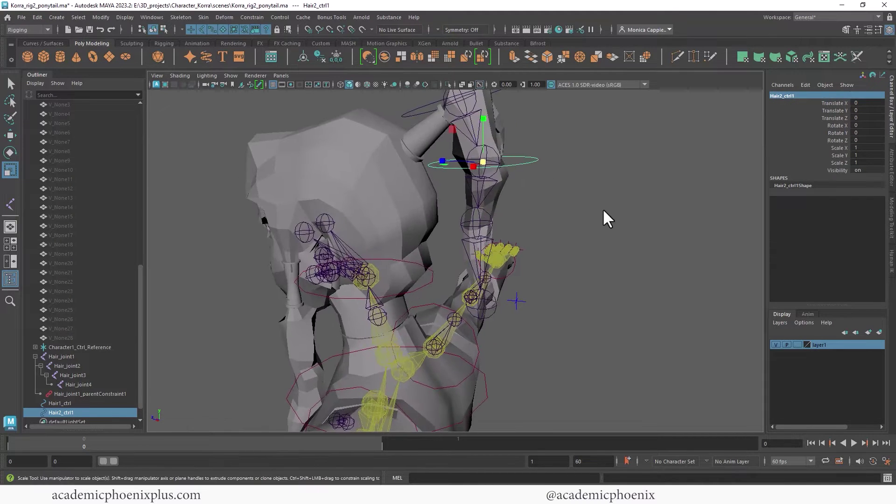
{"action": "key", "text": "ctrl+d"}
{"action": "key", "text": "w"}
{"action": "middle_click_drag", "start_coordinate": [476, 222], "coordinate": [477, 223]}
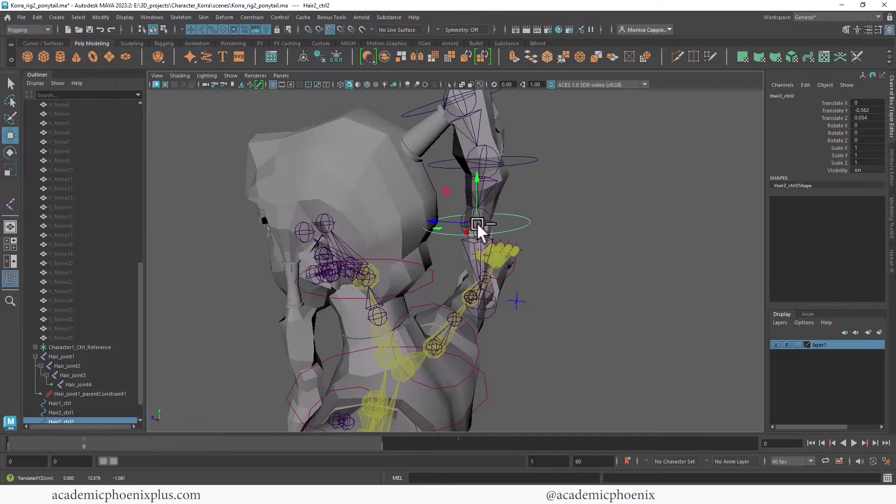
{"action": "key", "text": "r"}
{"action": "left_click_drag", "start_coordinate": [475, 222], "coordinate": [444, 231]}
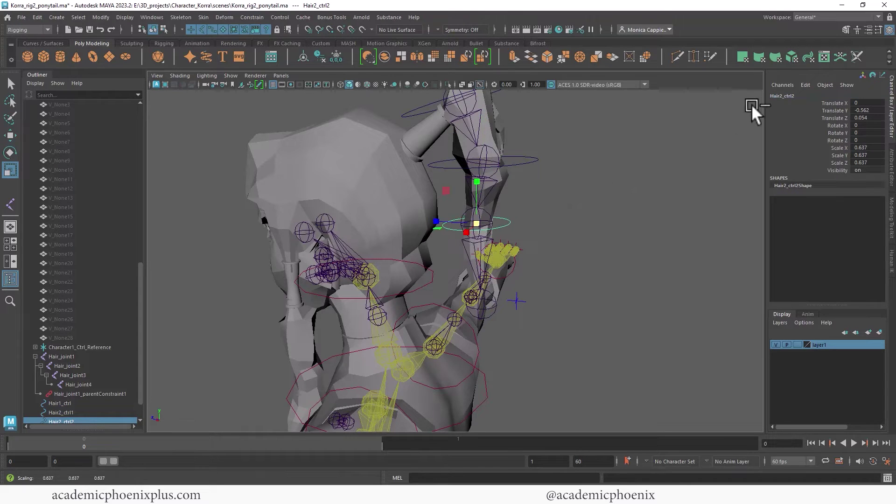
Rename the new control at the third joint as Hair3_ctrl.
{"action": "left_click", "coordinate": [782, 96]}
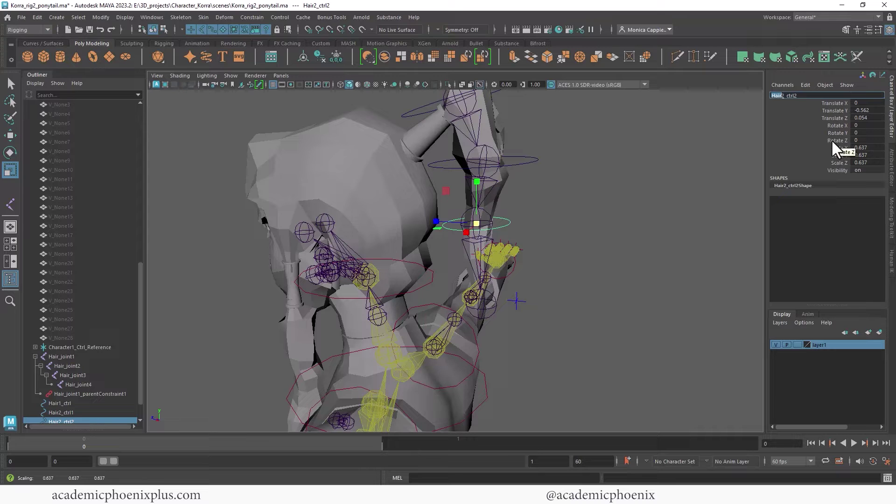
{"action": "key", "text": "Right"}
{"action": "key", "text": "Right"}
{"action": "key", "text": "BackSpace"}
{"action": "type", "text": "3"}
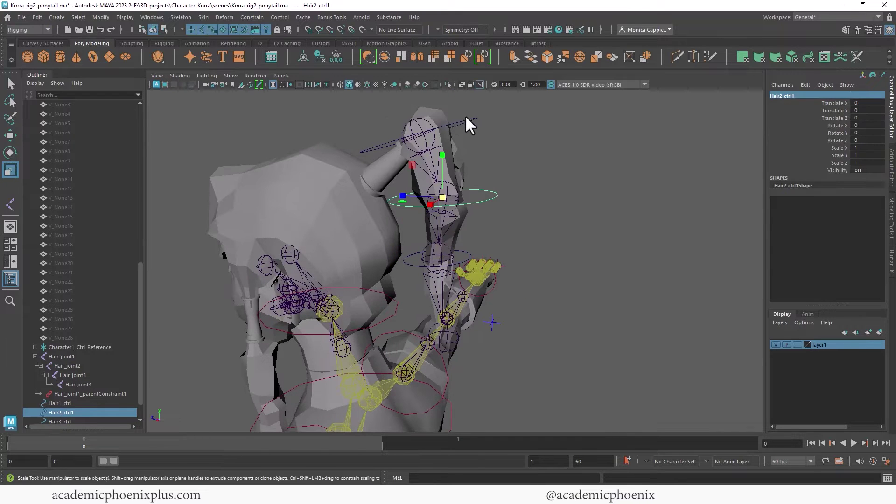
Select all three hair control curves and freeze their transformations.
{"action": "left_click", "coordinate": [548, 190]}
{"action": "left_click", "coordinate": [494, 198]}
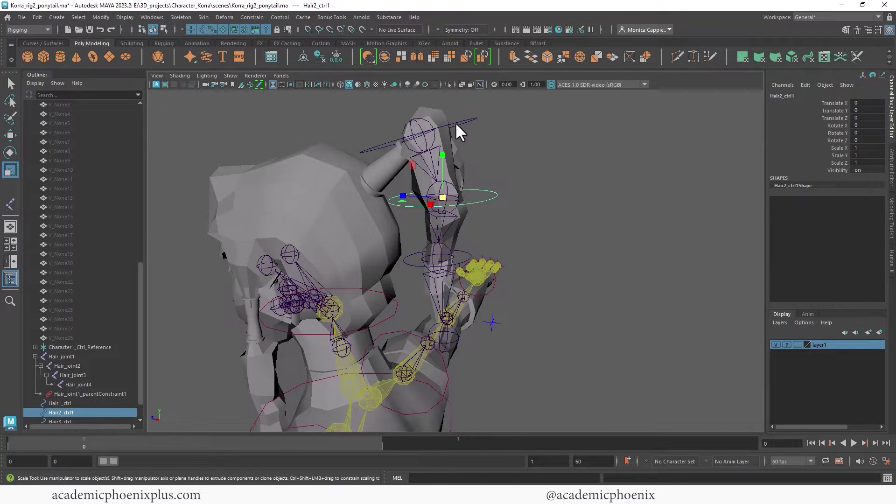
{"action": "left_click", "coordinate": [455, 122]}
{"action": "left_click", "coordinate": [486, 198], "text": "shift"}
{"action": "left_click", "coordinate": [468, 254], "text": "shift"}
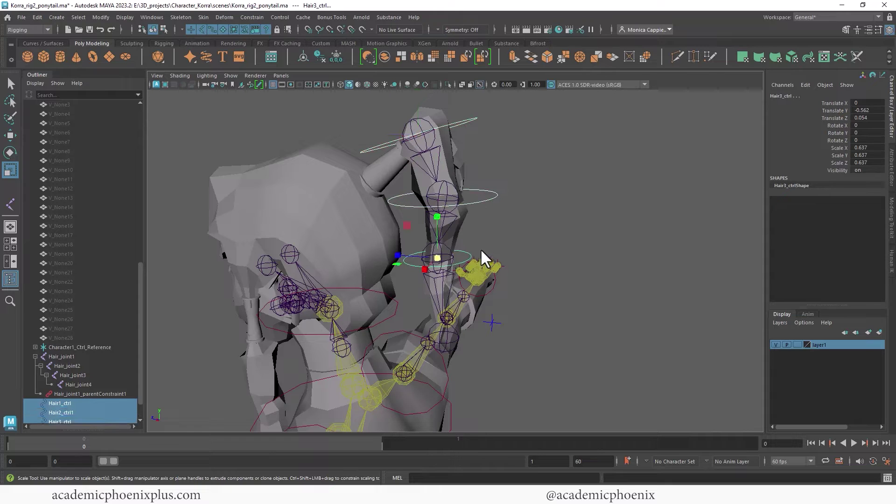
{"action": "left_click", "coordinate": [335, 56]}
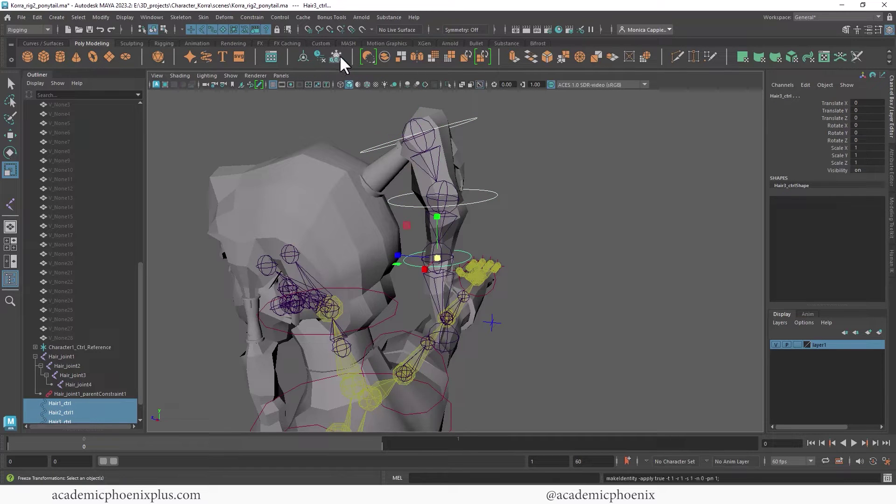
Parent-constrain Hair_joint1 to Hair1_ctrl.
{"action": "left_click", "coordinate": [537, 147]}
{"action": "middle_click_drag", "start_coordinate": [528, 144], "coordinate": [525, 175], "text": "alt"}
{"action": "right_click_drag", "start_coordinate": [525, 175], "coordinate": [609, 163], "text": "alt"}
{"action": "left_click_drag", "start_coordinate": [609, 163], "coordinate": [553, 156], "text": "alt"}
{"action": "left_click", "coordinate": [545, 143]}
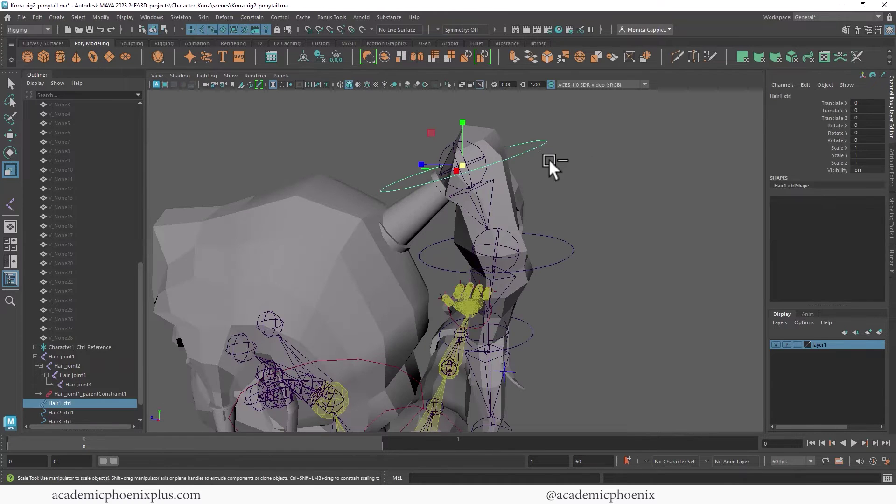
{"action": "left_click", "coordinate": [480, 186], "text": "shift"}
{"action": "left_click", "coordinate": [251, 17]}
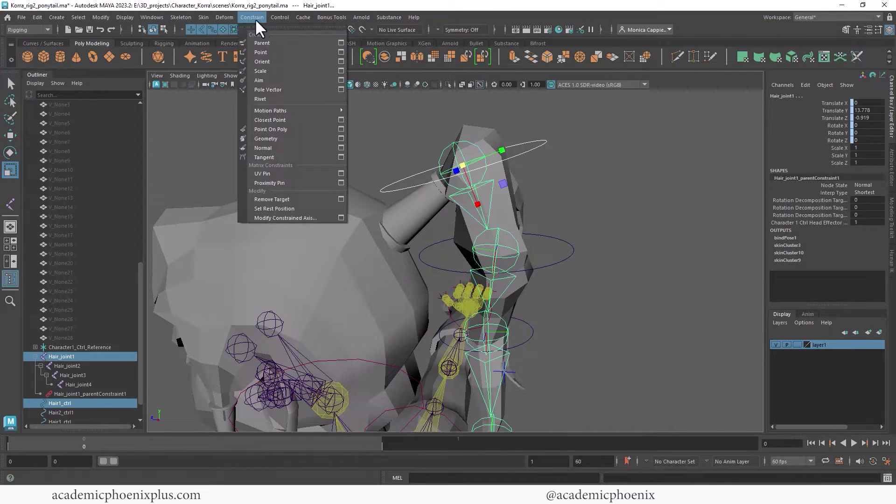
{"action": "left_click", "coordinate": [261, 42]}
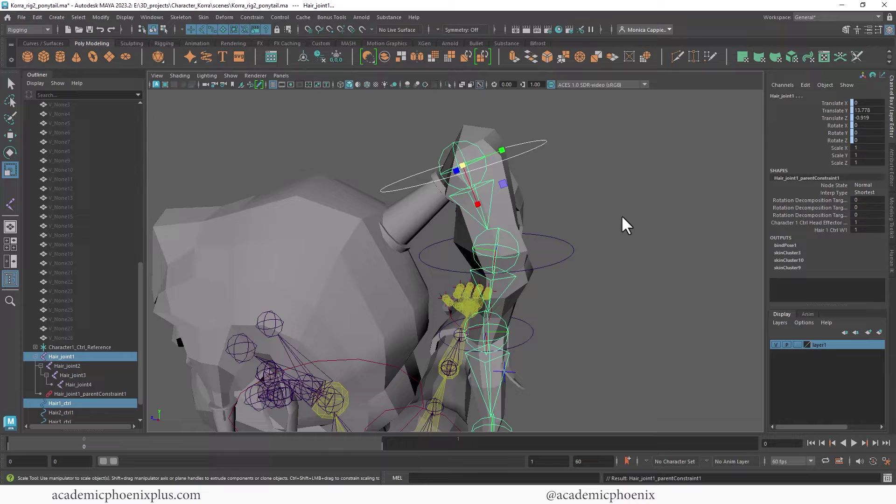
Parent-constrain Hair_joint2 to Hair2_ctrl1 and Hair_joint3 to Hair3_ctrl.
{"action": "left_click", "coordinate": [565, 255]}
{"action": "left_click", "coordinate": [509, 247], "text": "shift"}
{"action": "key", "text": "g"}
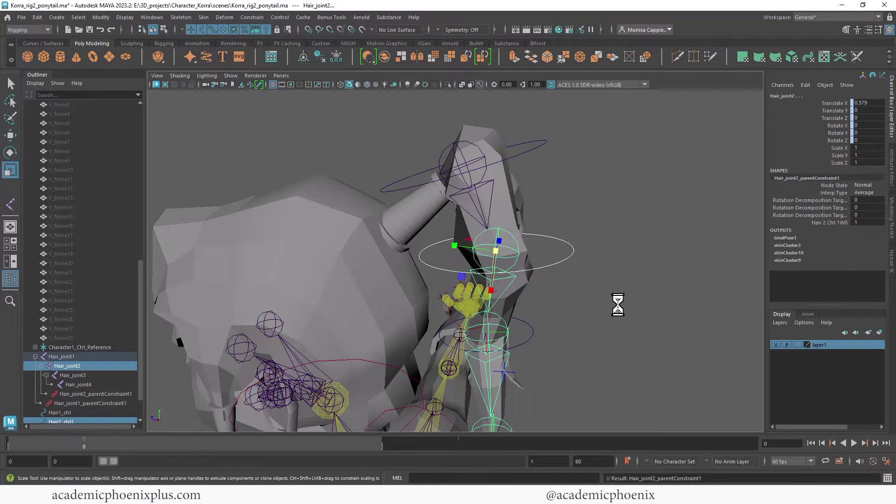
{"action": "left_click", "coordinate": [525, 343]}
{"action": "left_click", "coordinate": [501, 339], "text": "shift"}
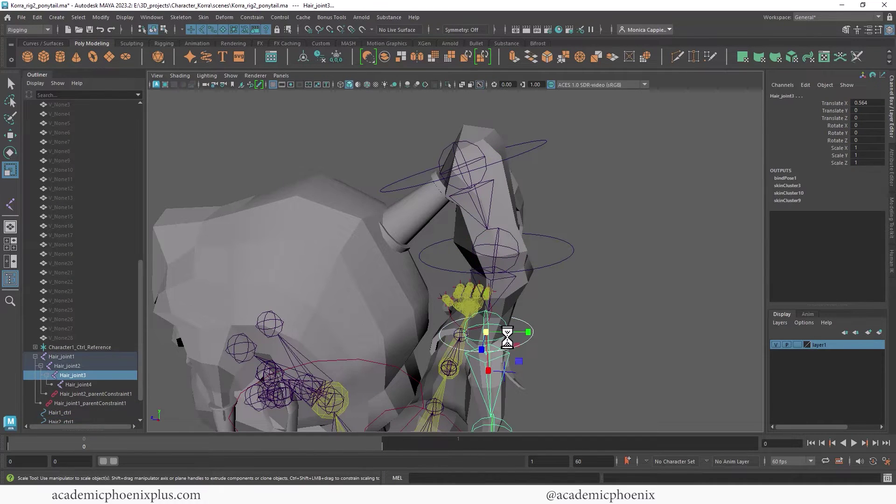
{"action": "key", "text": "g"}
Test the constraints by rotating the second and third hair controls, undoing each rotation.
{"action": "right_click_drag", "start_coordinate": [633, 296], "coordinate": [596, 275], "text": "alt"}
{"action": "left_click", "coordinate": [595, 276]}
{"action": "left_click_drag", "start_coordinate": [596, 275], "coordinate": [582, 277], "text": "alt"}
{"action": "left_click", "coordinate": [620, 188]}
{"action": "key", "text": "e"}
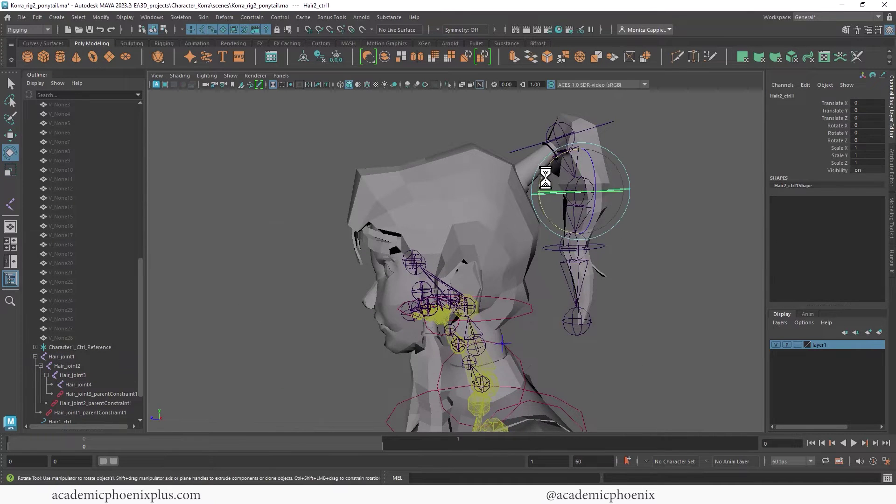
{"action": "left_click_drag", "start_coordinate": [544, 176], "coordinate": [530, 201]}
{"action": "key", "text": "ctrl+z"}
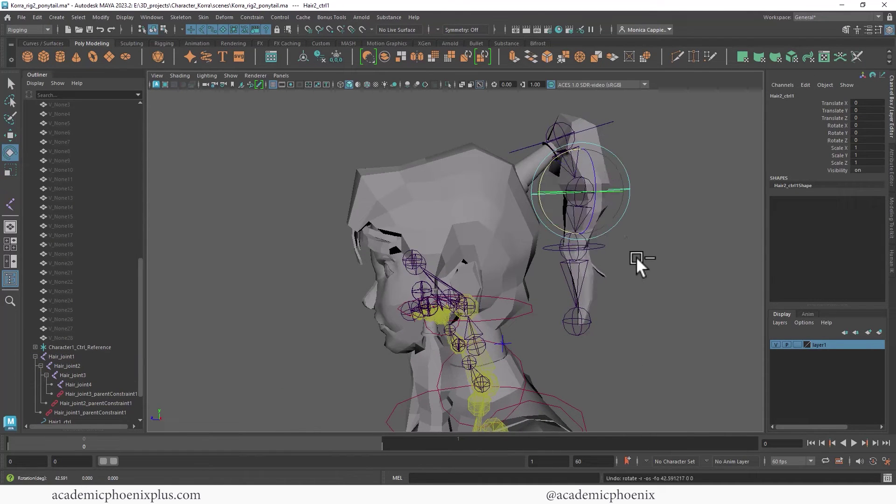
{"action": "left_click", "coordinate": [543, 245]}
{"action": "left_click_drag", "start_coordinate": [535, 244], "coordinate": [648, 228]}
{"action": "key", "text": "ctrl+z"}
{"action": "left_click", "coordinate": [657, 235]}
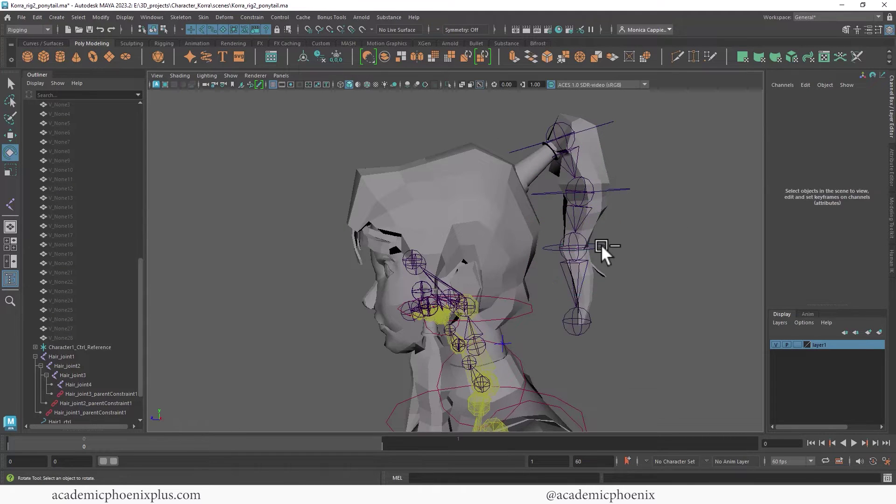
Rename Hair2_ctrl1 as Hair2_ctrl.
{"action": "left_click", "coordinate": [625, 189]}
{"action": "left_click", "coordinate": [606, 125]}
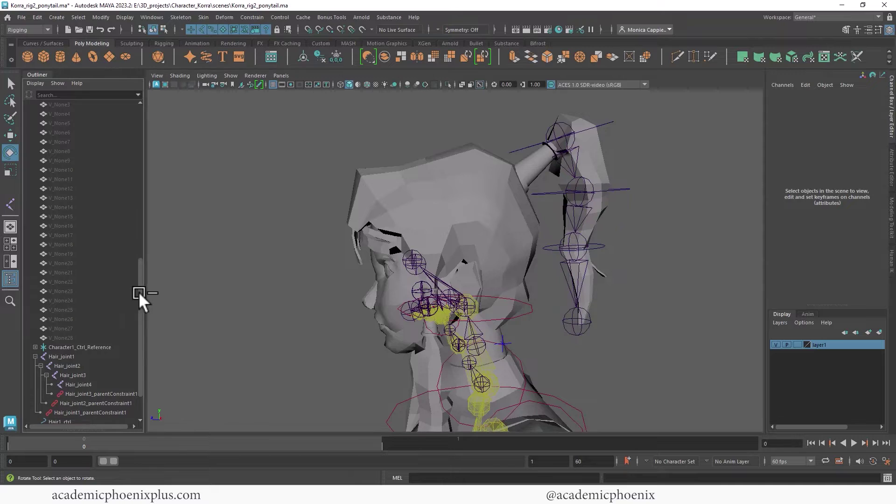
{"action": "scroll", "coordinate": [138, 291], "scroll_direction": "down", "scroll_amount": 2}
{"action": "left_click", "coordinate": [85, 385]}
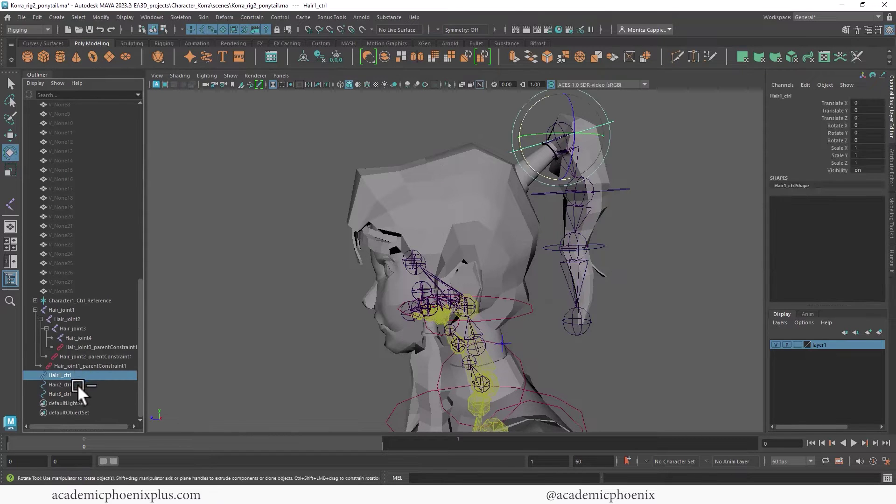
{"action": "double_click", "coordinate": [85, 384]}
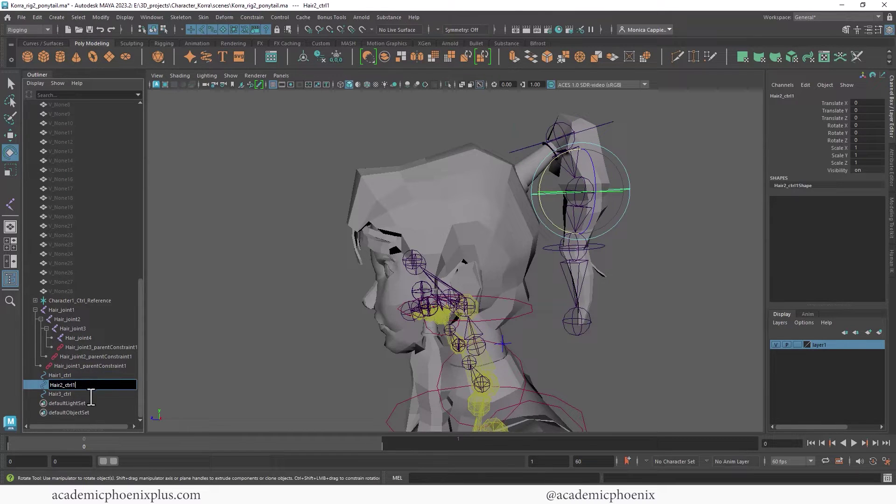
{"action": "key", "text": "Return"}
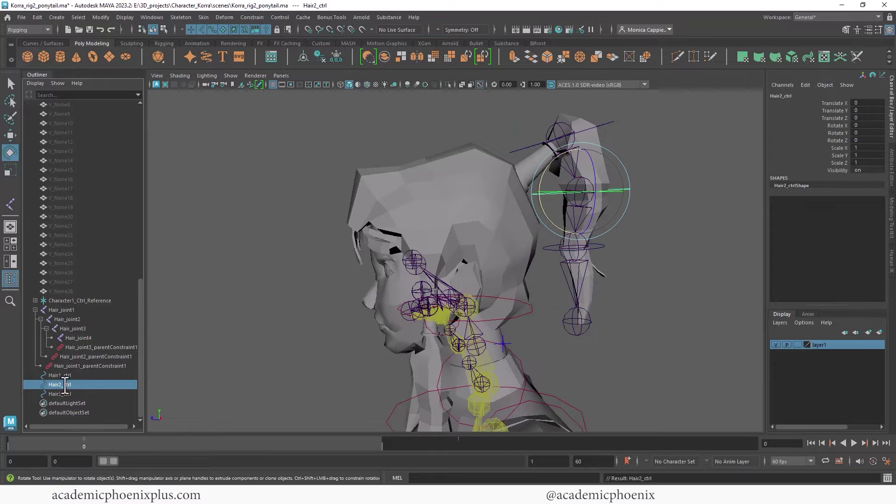
Nest the controls in the hierarchy with Hair3_ctrl under Hair2_ctrl and Hair2_ctrl under Hair1_ctrl.
{"action": "mouse_move", "coordinate": [66, 384]}
{"action": "middle_mouse_down"}
{"action": "mouse_move", "coordinate": [60, 375]}
{"action": "mouse_move", "coordinate": [79, 393]}
{"action": "mouse_move", "coordinate": [52, 393]}
{"action": "middle_mouse_up"}
{"action": "left_click", "coordinate": [65, 386]}
{"action": "left_click", "coordinate": [80, 394]}
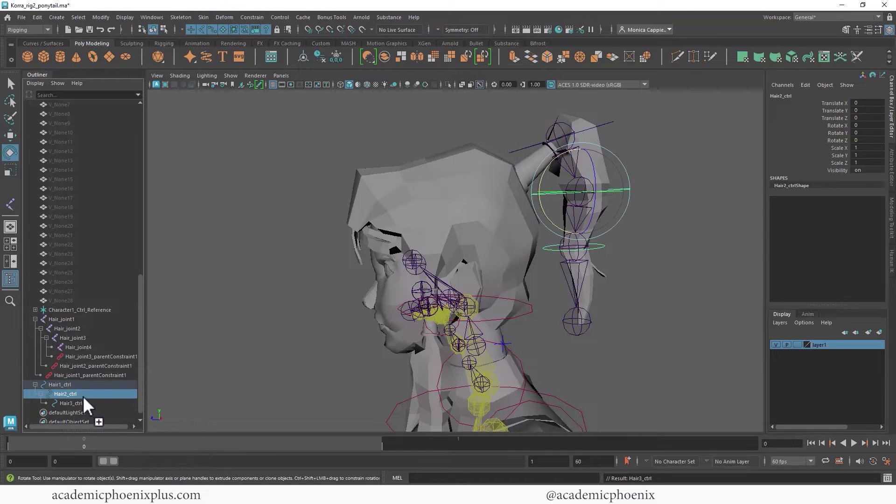
{"action": "left_click", "coordinate": [87, 402]}
Test the control hierarchy by rotating the hair controls from Hair1_ctrl downward, undoing each rotation.
{"action": "left_click", "coordinate": [98, 385]}
{"action": "middle_click_drag", "start_coordinate": [149, 350], "coordinate": [618, 142]}
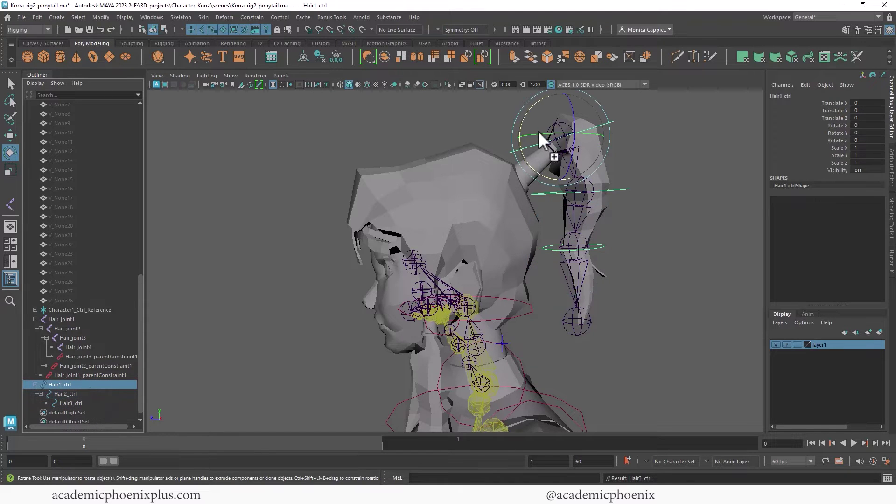
{"action": "left_click_drag", "start_coordinate": [523, 118], "coordinate": [657, 200]}
{"action": "key", "text": "ctrl+z"}
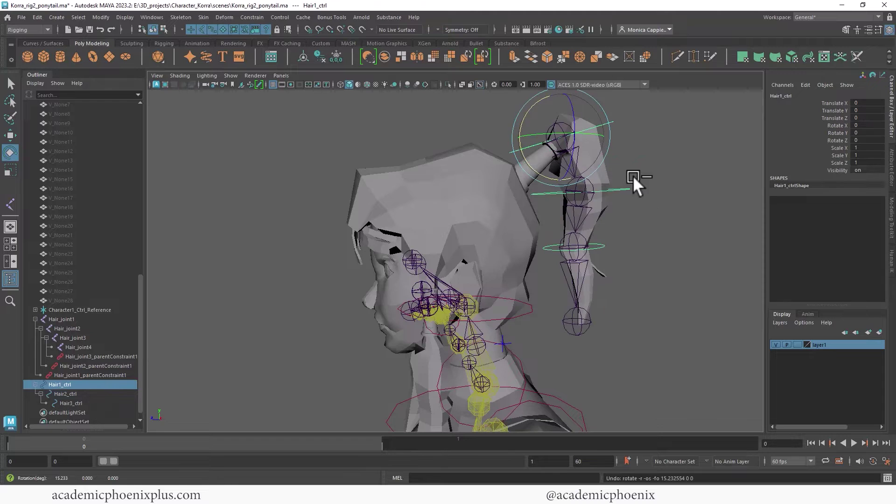
{"action": "left_click", "coordinate": [619, 191]}
{"action": "left_click_drag", "start_coordinate": [540, 167], "coordinate": [567, 195]}
{"action": "key", "text": "ctrl+z"}
{"action": "left_click", "coordinate": [600, 245]}
{"action": "key", "text": "ctrl+z"}
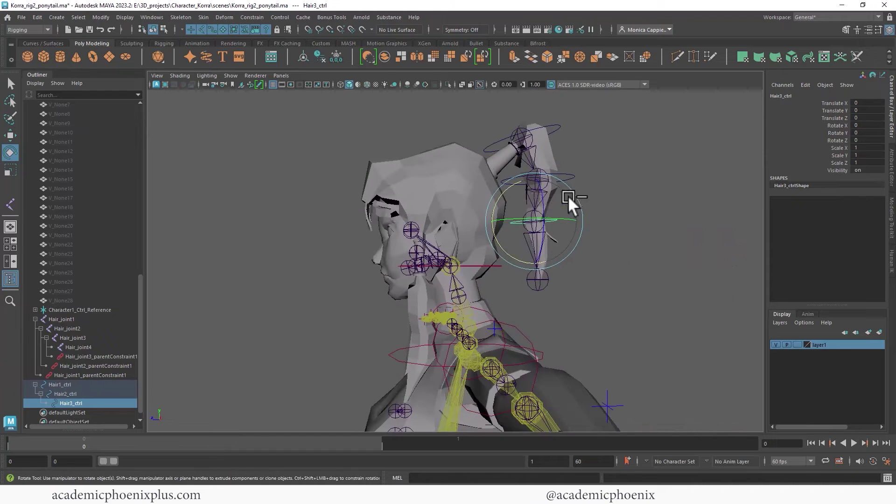
Rotate Character1_Ctrl_HeadEffector about its Y axis to test the hair controls' following, and undo the rotation.
{"action": "left_click", "coordinate": [472, 266]}
{"action": "left_click", "coordinate": [489, 264]}
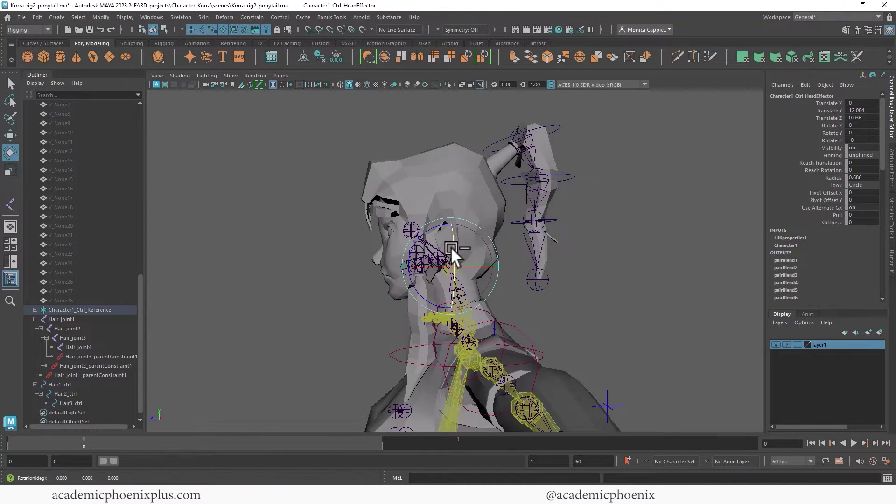
{"action": "left_click_drag", "start_coordinate": [451, 247], "coordinate": [528, 210]}
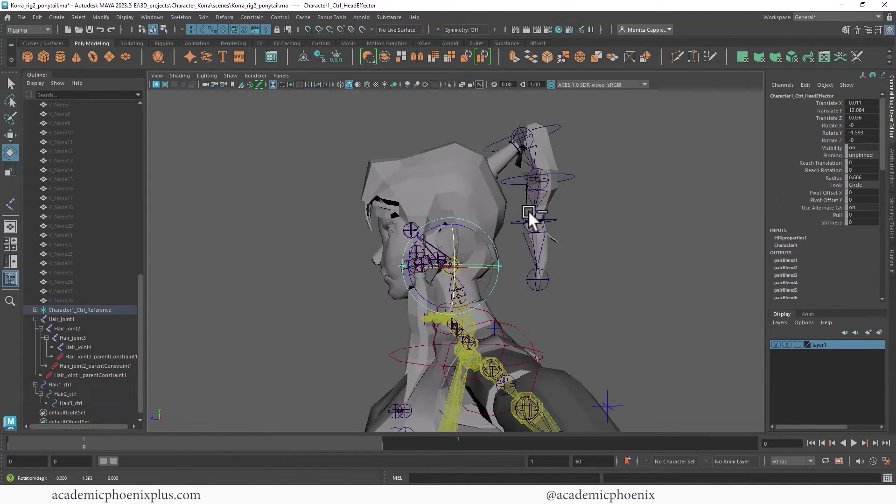
{"action": "key", "text": "ctrl+z"}
Parent Hair1_ctrl under Character1_Ctrl_HeadEffector inside the expanded Character1_Ctrl_Reference hierarchy.
{"action": "left_click", "coordinate": [534, 137]}
{"action": "left_click_drag", "start_coordinate": [555, 140], "coordinate": [621, 150], "text": "alt"}
{"action": "left_click", "coordinate": [35, 310]}
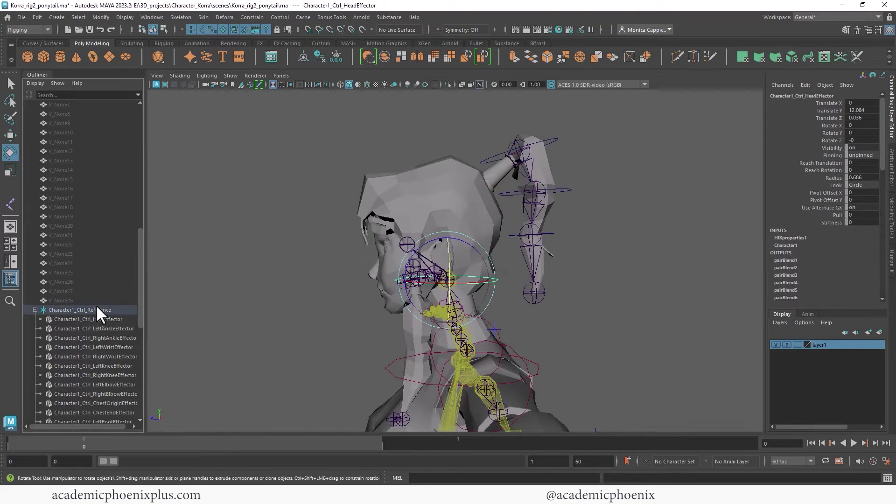
{"action": "left_click_drag", "start_coordinate": [139, 287], "coordinate": [161, 367]}
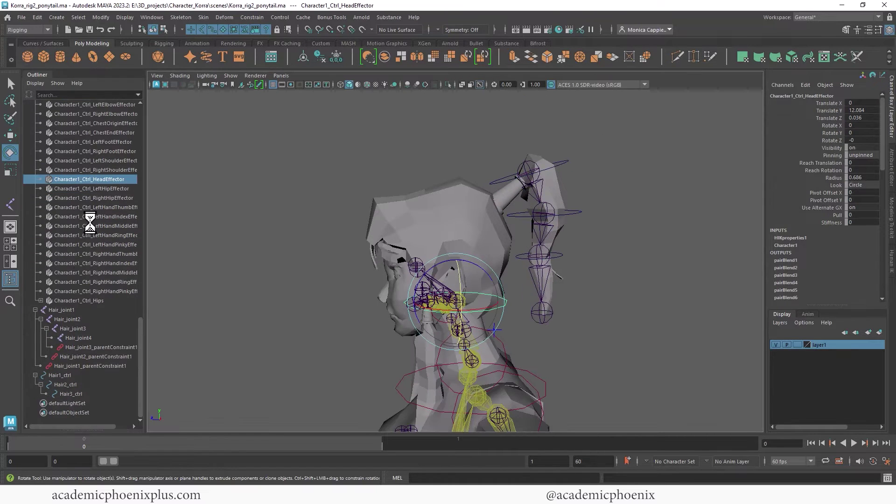
{"action": "left_click_drag", "start_coordinate": [70, 376], "coordinate": [93, 354]}
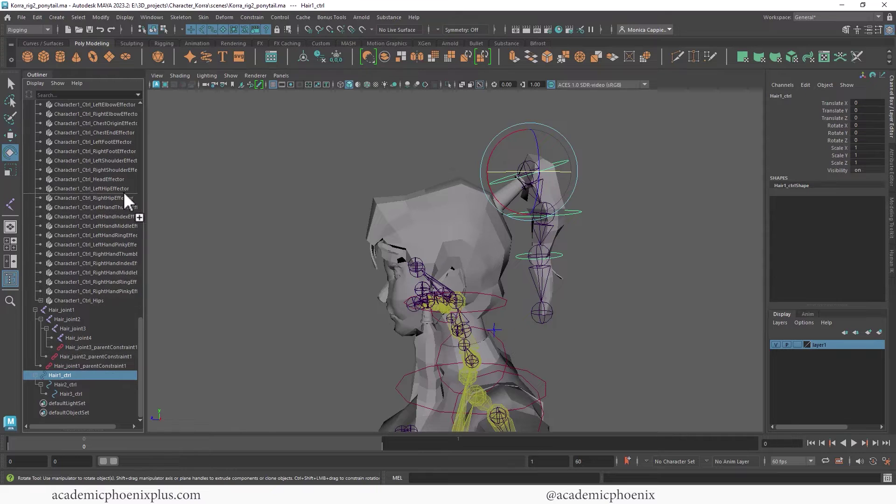
{"action": "left_click_drag", "start_coordinate": [126, 198], "coordinate": [121, 181]}
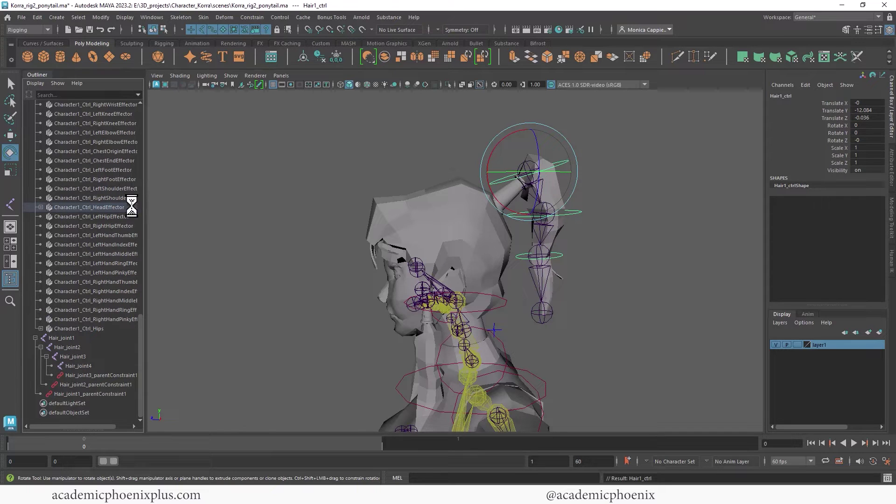
Test-rotate the head effector about Y and Hair1_ctrl about X, undoing each rotation.
{"action": "left_click", "coordinate": [489, 310]}
{"action": "left_click_drag", "start_coordinate": [468, 296], "coordinate": [448, 259]}
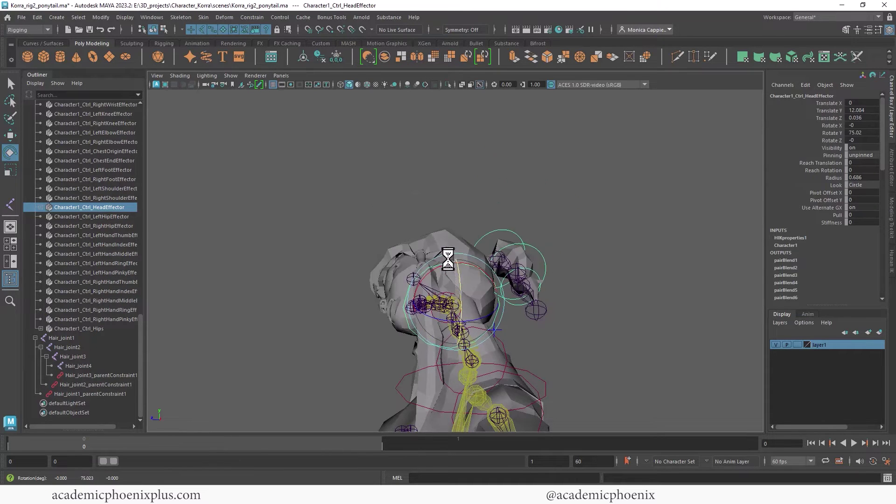
{"action": "key", "text": "ctrl+z"}
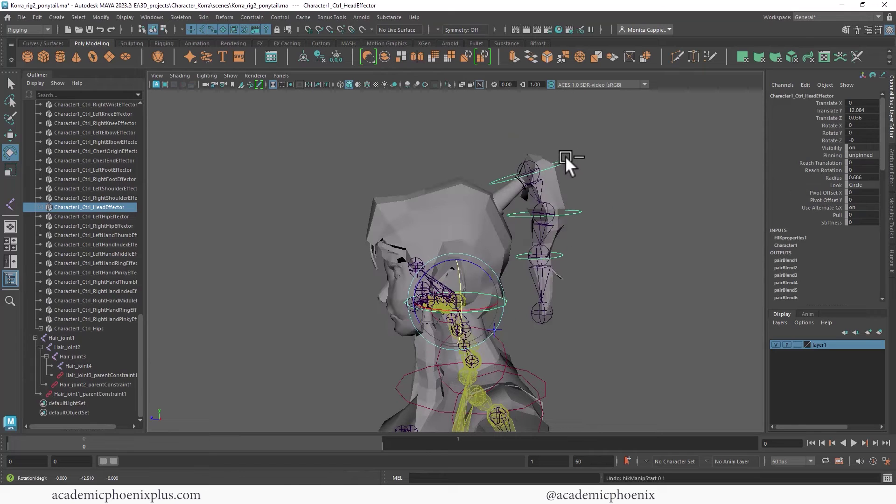
{"action": "left_click", "coordinate": [563, 159]}
{"action": "left_click_drag", "start_coordinate": [520, 163], "coordinate": [594, 189]}
{"action": "key", "text": "ctrl+z"}
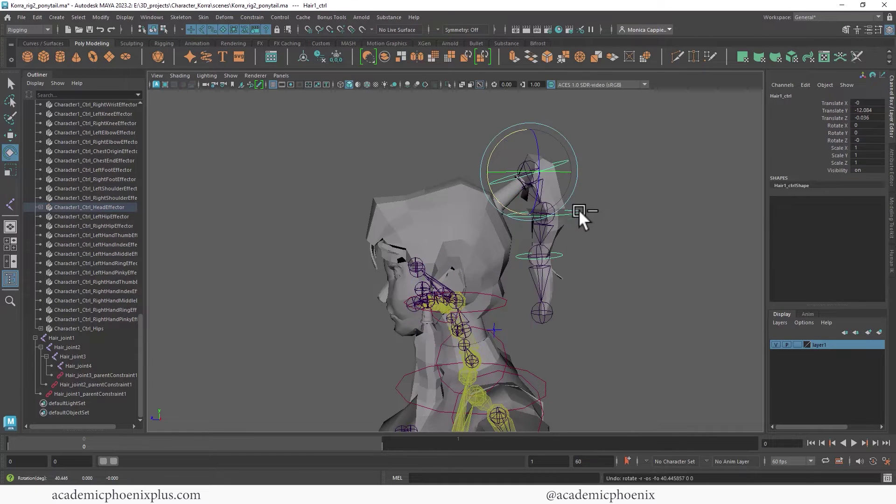
Test-rotate Hair2_ctrl about its X axis and undo the rotation.
{"action": "left_click", "coordinate": [579, 213]}
{"action": "left_click_drag", "start_coordinate": [514, 180], "coordinate": [597, 259]}
{"action": "key", "text": "ctrl+z"}
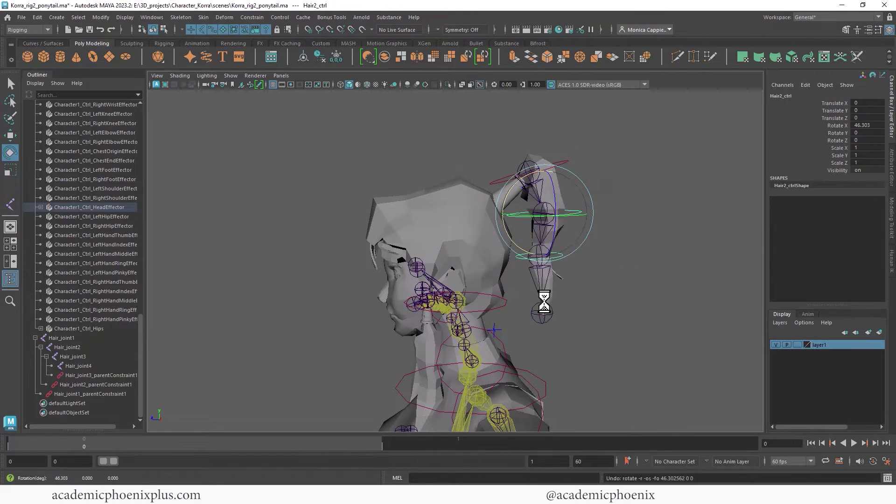
Add the ponytail's root joint, Hair_joint1, to the display layer layer1 and clear the selection.
{"action": "left_click", "coordinate": [501, 303]}
{"action": "left_click_drag", "start_coordinate": [502, 304], "coordinate": [598, 217], "text": "alt"}
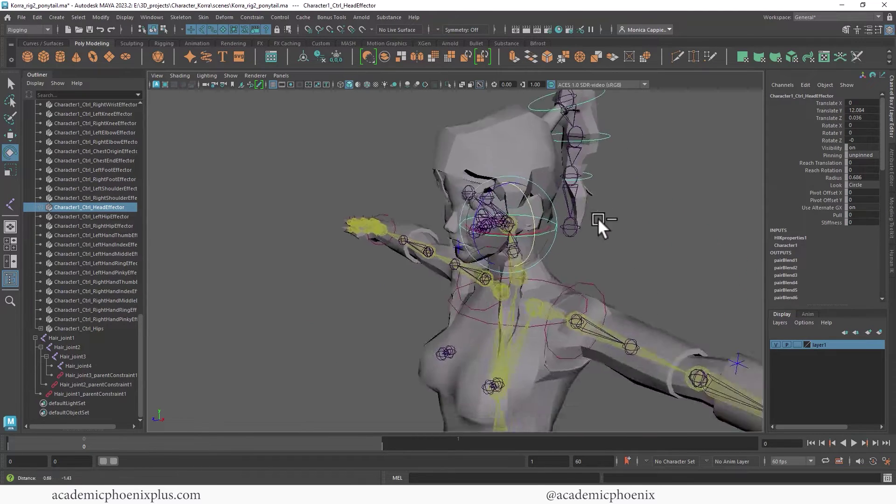
{"action": "left_click", "coordinate": [597, 217]}
{"action": "middle_click_drag", "start_coordinate": [597, 217], "coordinate": [450, 189], "text": "alt"}
{"action": "left_click", "coordinate": [495, 114]}
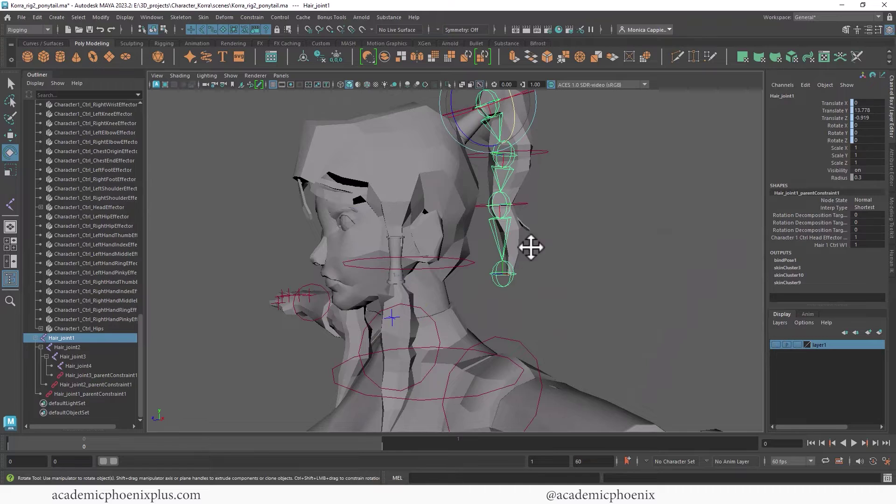
{"action": "right_click", "coordinate": [816, 344]}
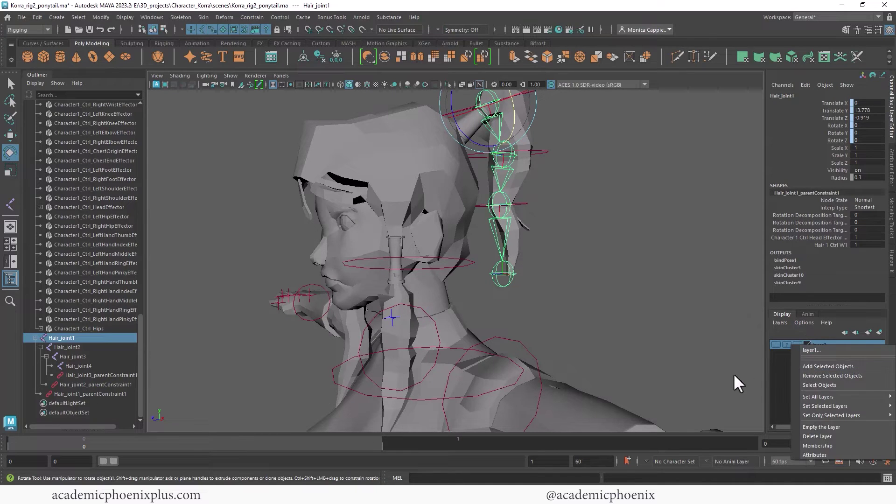
{"action": "left_click", "coordinate": [823, 367]}
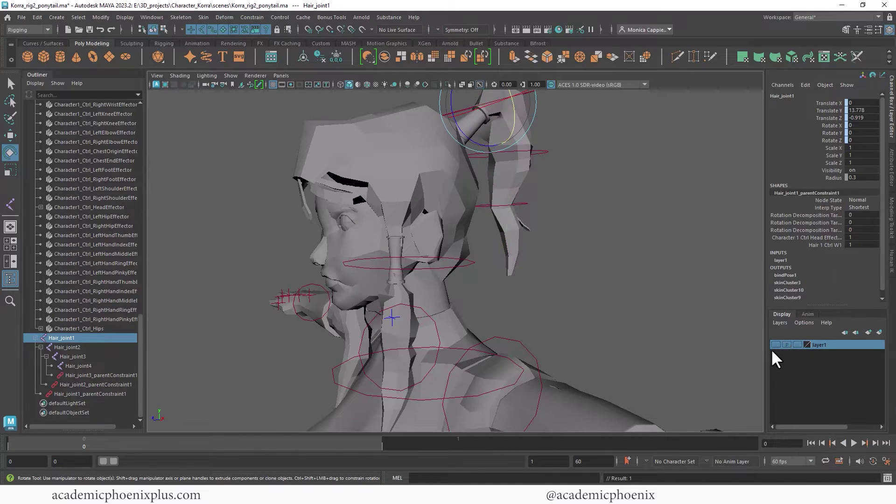
{"action": "left_click", "coordinate": [712, 315]}
Start a joint chain in the side view with its first joint at the upper end of the front hair strand's tie.
{"action": "left_click_drag", "start_coordinate": [711, 315], "coordinate": [515, 259], "text": "alt"}
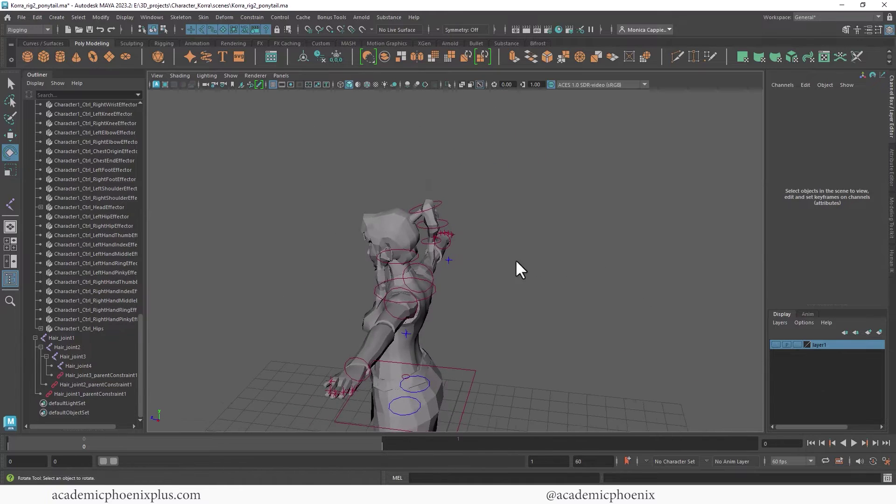
{"action": "right_click_drag", "start_coordinate": [515, 259], "coordinate": [704, 268], "text": "alt"}
{"action": "left_click_drag", "start_coordinate": [703, 267], "coordinate": [541, 242], "text": "alt"}
{"action": "scroll", "coordinate": [340, 298], "scroll_direction": "up", "scroll_amount": 5}
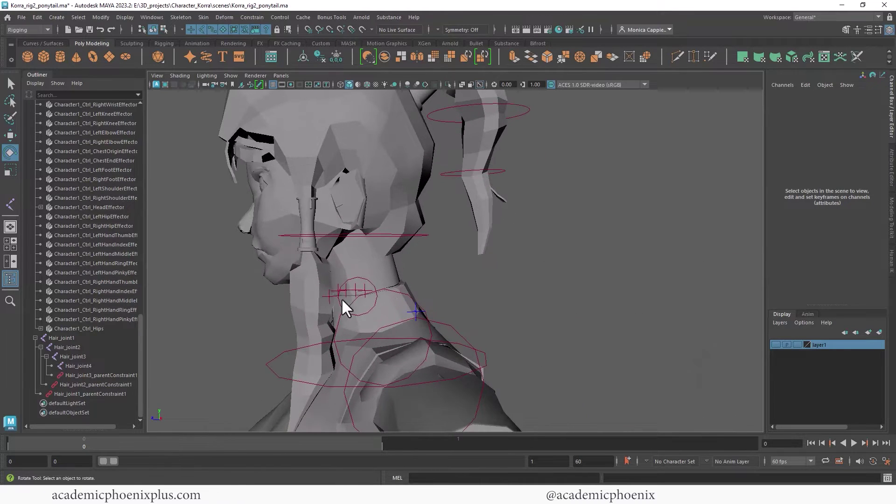
{"action": "left_click", "coordinate": [303, 292]}
{"action": "left_click_drag", "start_coordinate": [303, 292], "coordinate": [408, 181], "text": "alt"}
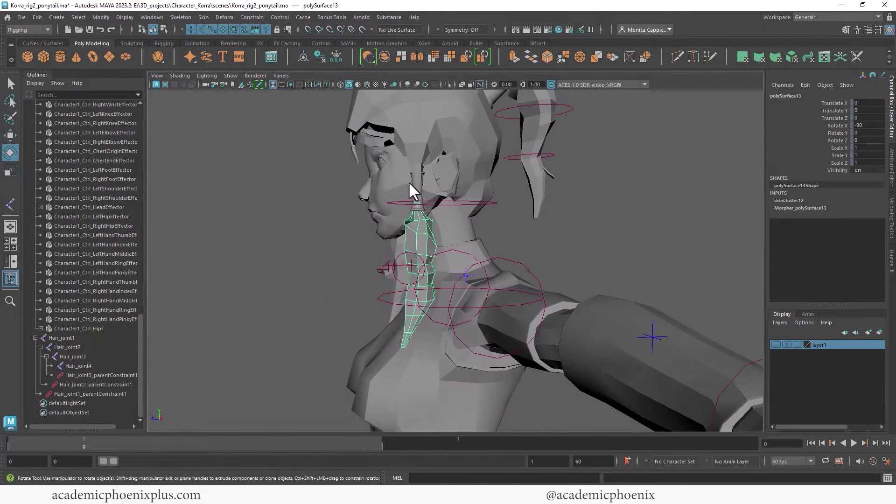
{"action": "left_click", "coordinate": [414, 223], "text": "shift"}
{"action": "key", "text": "space"}
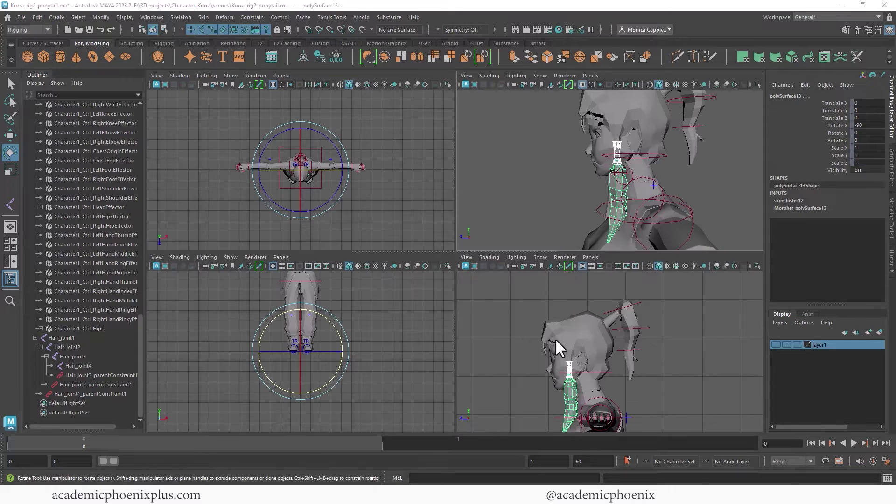
{"action": "key", "text": "space"}
{"action": "scroll", "coordinate": [629, 331], "scroll_direction": "up", "scroll_amount": 5}
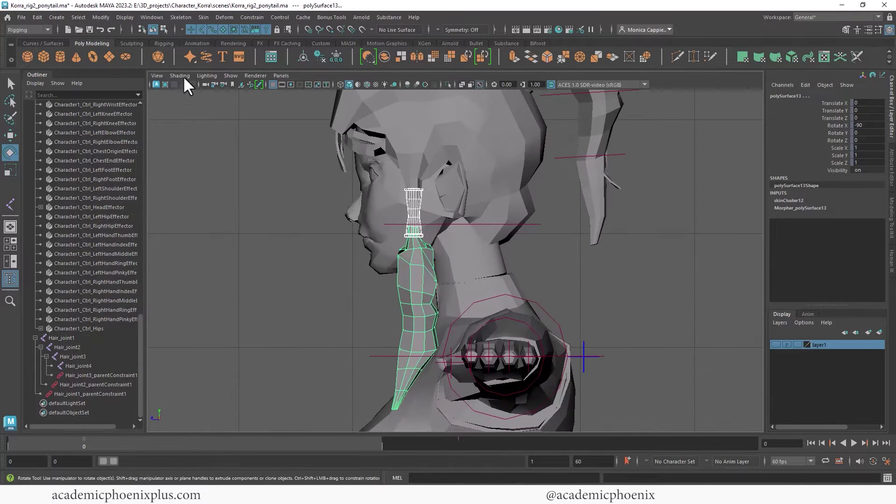
{"action": "left_click", "coordinate": [187, 16]}
{"action": "left_click", "coordinate": [209, 41]}
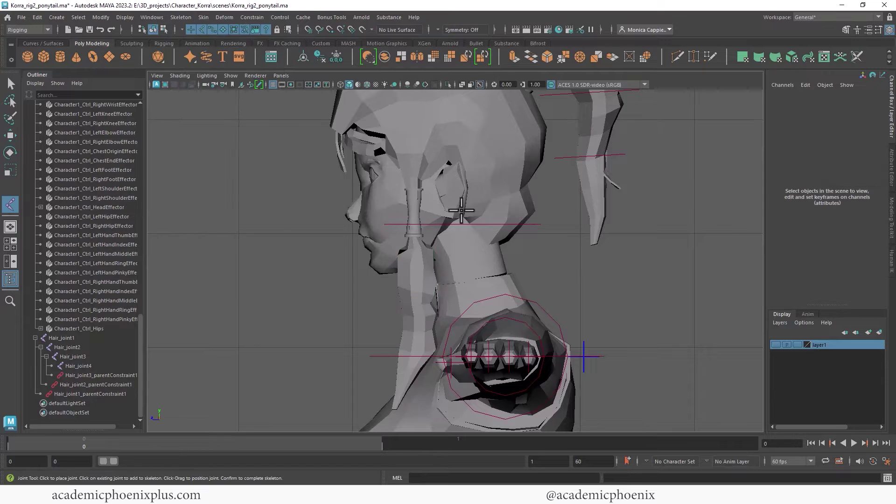
{"action": "left_click", "coordinate": [412, 181]}
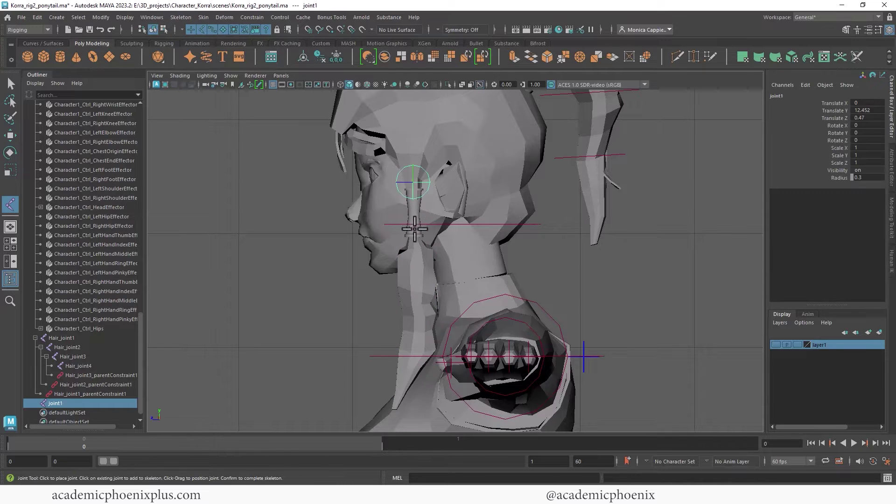
{"action": "left_click", "coordinate": [413, 229]}
{"action": "left_click", "coordinate": [415, 293]}
{"action": "left_click", "coordinate": [411, 355]}
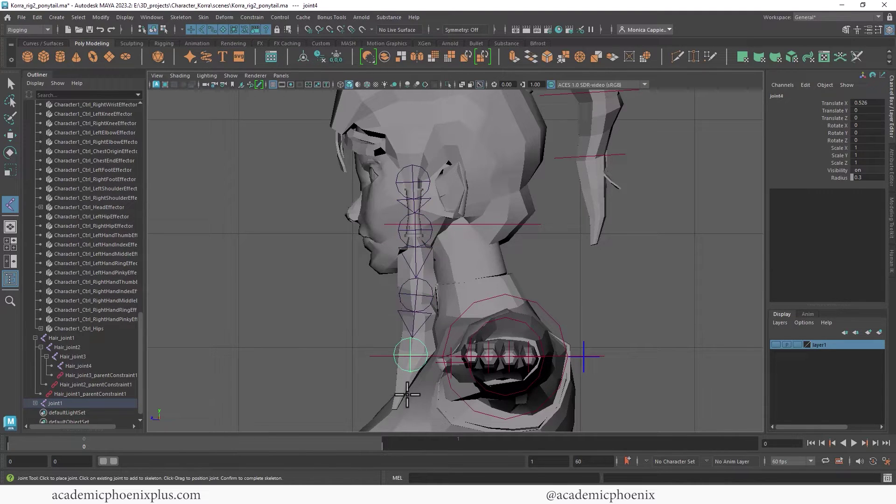
{"action": "left_click", "coordinate": [391, 409]}
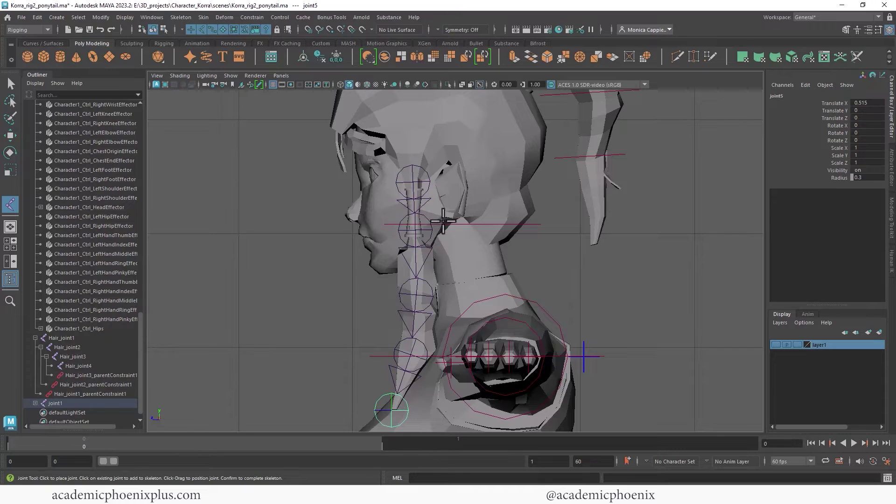
{"action": "key", "text": "ctrl+z"}
{"action": "key", "text": "ctrl+z"}
{"action": "key", "text": "ctrl+z"}
{"action": "key", "text": "ctrl+z"}
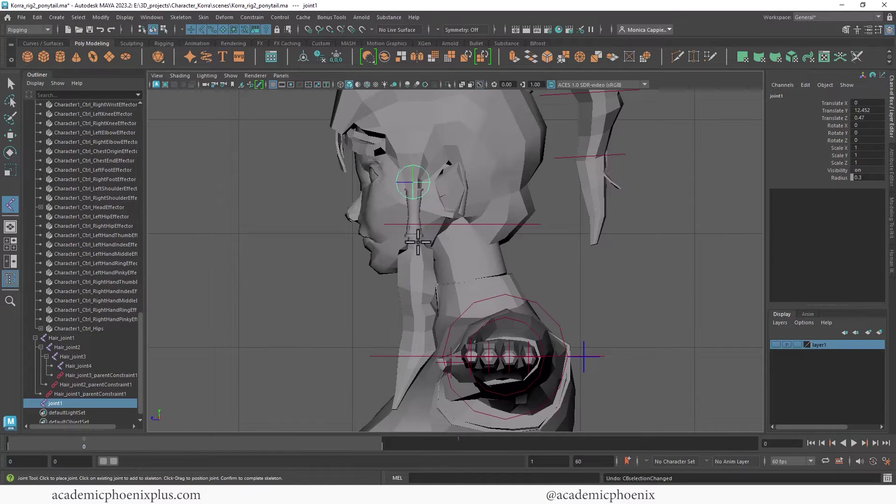
Place three more joints below the hair tie, midway down the front strand and at its tip, and finish the chain.
{"action": "left_click", "coordinate": [417, 241]}
{"action": "left_click", "coordinate": [414, 317]}
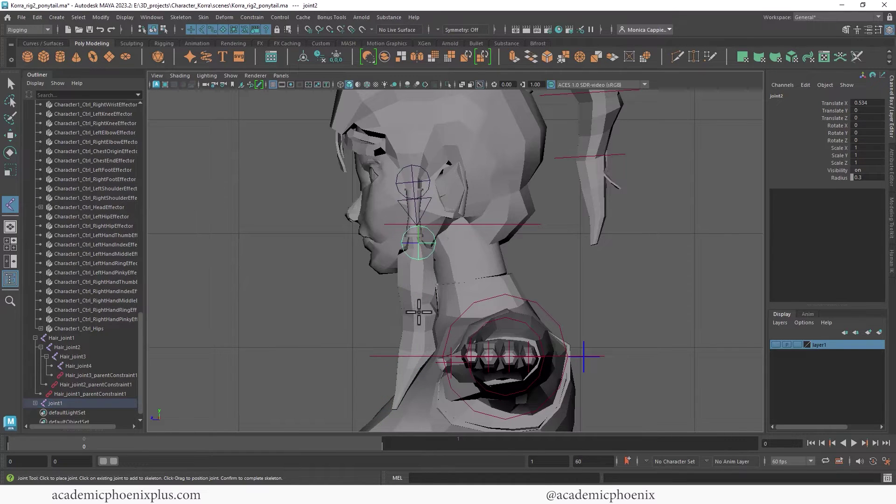
{"action": "left_click", "coordinate": [392, 409]}
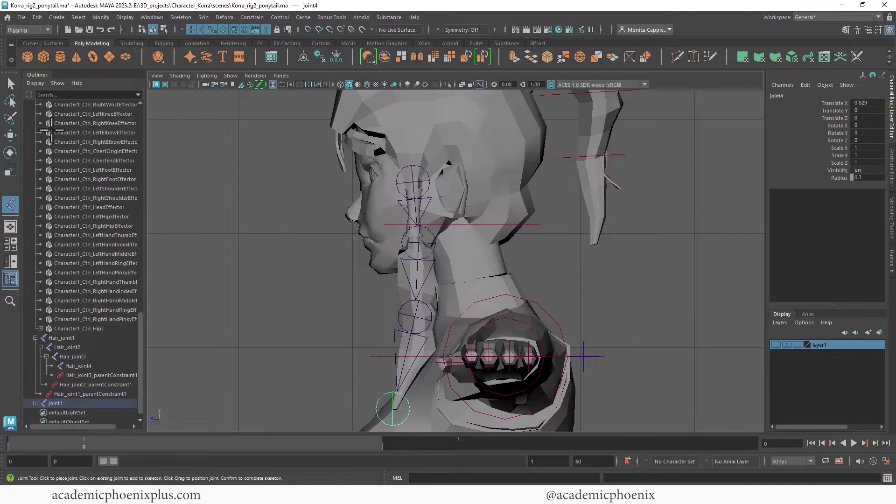
{"action": "left_click", "coordinate": [11, 83]}
Move the new joint chain along X to about 0.679 in the perspective view, onto the character's left front strand.
{"action": "key", "text": "space"}
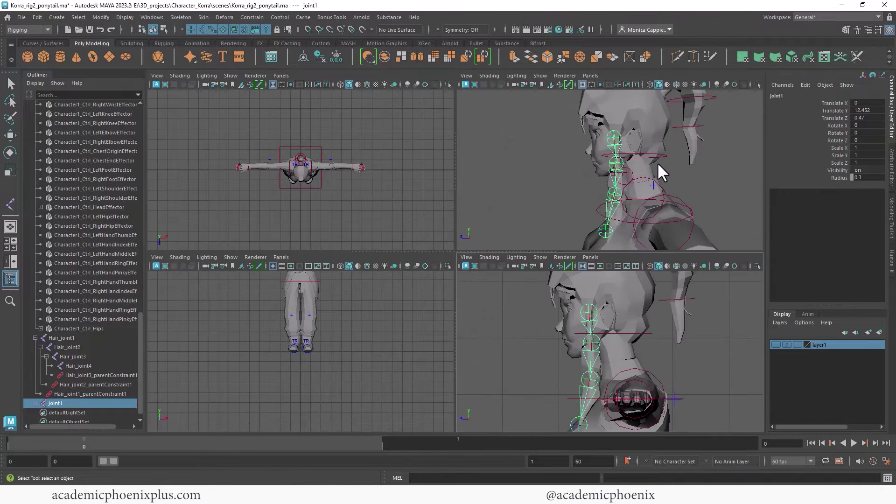
{"action": "key", "text": "space"}
{"action": "key", "text": "w"}
{"action": "left_click_drag", "start_coordinate": [620, 200], "coordinate": [550, 250], "text": "alt"}
{"action": "scroll", "coordinate": [546, 202], "scroll_direction": "up", "scroll_amount": 3}
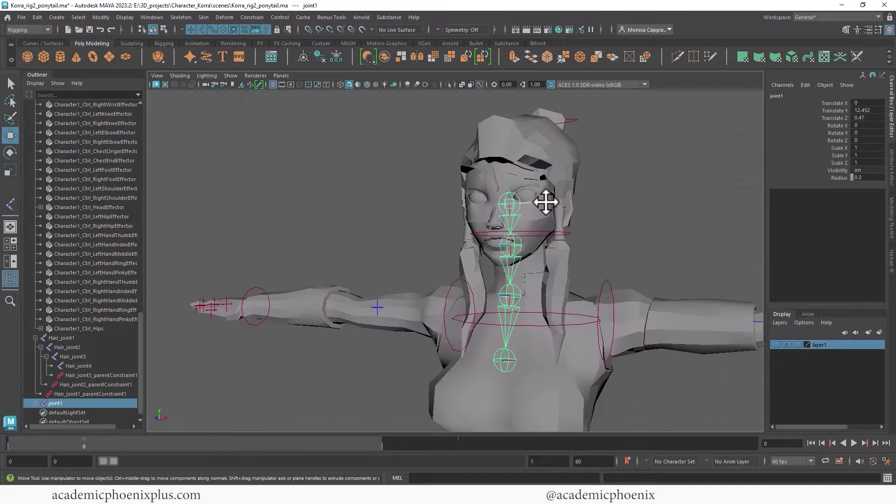
{"action": "left_click_drag", "start_coordinate": [546, 201], "coordinate": [597, 202]}
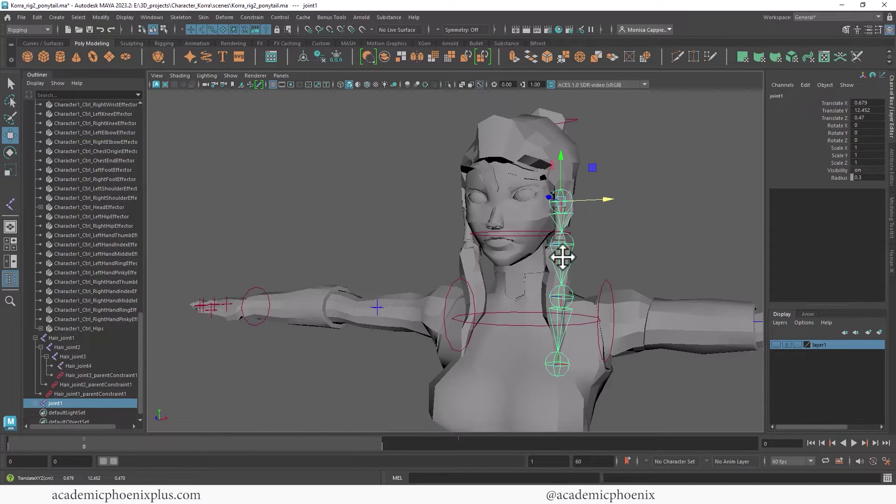
Select the whole new joint hierarchy with the MEL command "select -hi" and set the joints' radius to 0.1.
{"action": "left_click", "coordinate": [450, 477]}
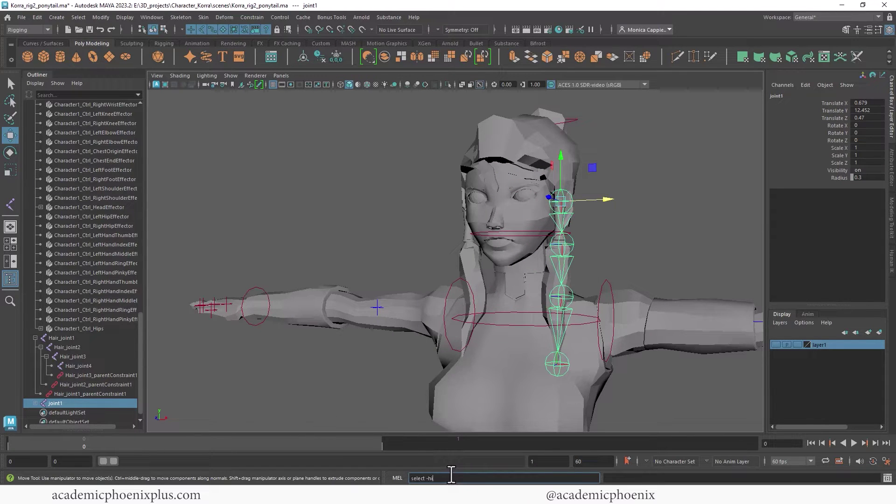
{"action": "type", "text": "select -hi"}
{"action": "key", "text": "Return"}
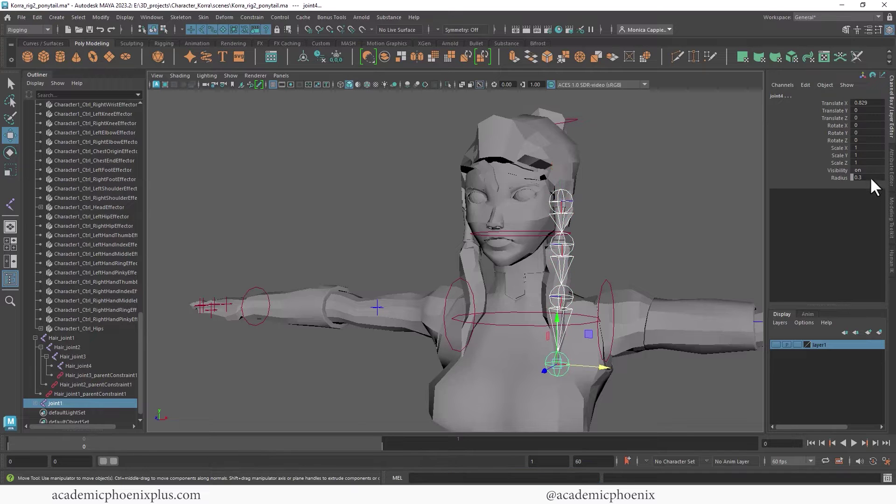
{"action": "type", "text": ".1"}
{"action": "key", "text": "Return"}
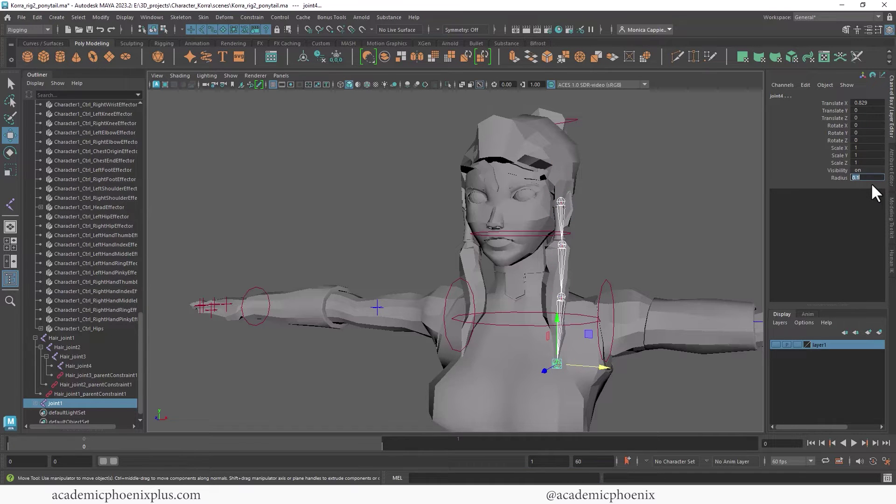
Nudge the selected joints to fit inside the left front strand, with the root joint's Translate X at about 0.669.
{"action": "left_click_drag", "start_coordinate": [658, 208], "coordinate": [634, 212], "text": "alt"}
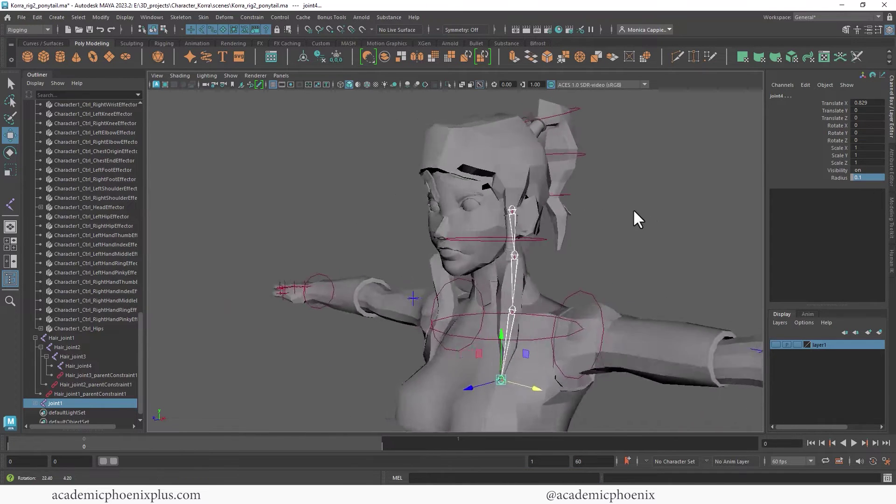
{"action": "right_click_drag", "start_coordinate": [633, 213], "coordinate": [572, 384], "text": "alt"}
{"action": "left_click_drag", "start_coordinate": [573, 383], "coordinate": [589, 394]}
{"action": "right_click_drag", "start_coordinate": [590, 393], "coordinate": [632, 244], "text": "alt"}
{"action": "left_click_drag", "start_coordinate": [632, 244], "coordinate": [578, 250], "text": "alt"}
{"action": "right_click_drag", "start_coordinate": [578, 250], "coordinate": [572, 261], "text": "alt"}
{"action": "left_click_drag", "start_coordinate": [572, 261], "coordinate": [464, 239], "text": "alt"}
{"action": "right_click_drag", "start_coordinate": [464, 240], "coordinate": [388, 462], "text": "alt"}
Add the selected strand joints as skin influences on the main hair mesh, the left hair tie and the front strand.
{"action": "left_click", "coordinate": [492, 192]}
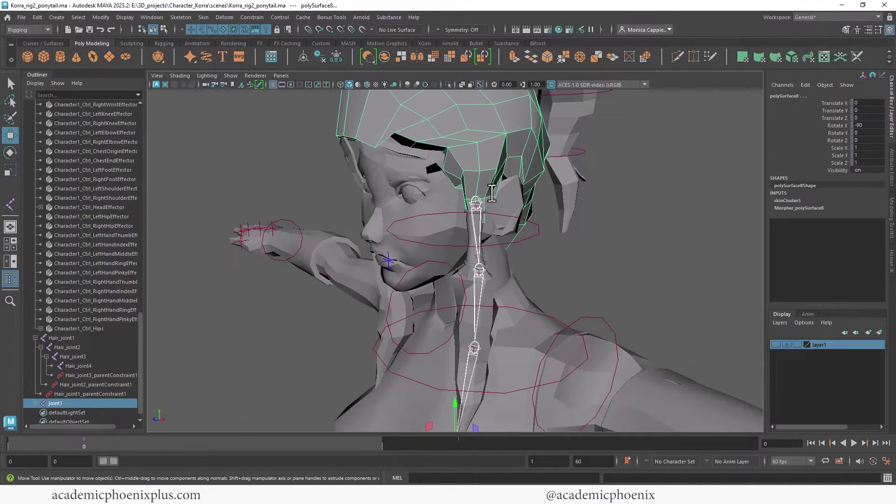
{"action": "left_click", "coordinate": [469, 261]}
{"action": "left_click", "coordinate": [471, 299]}
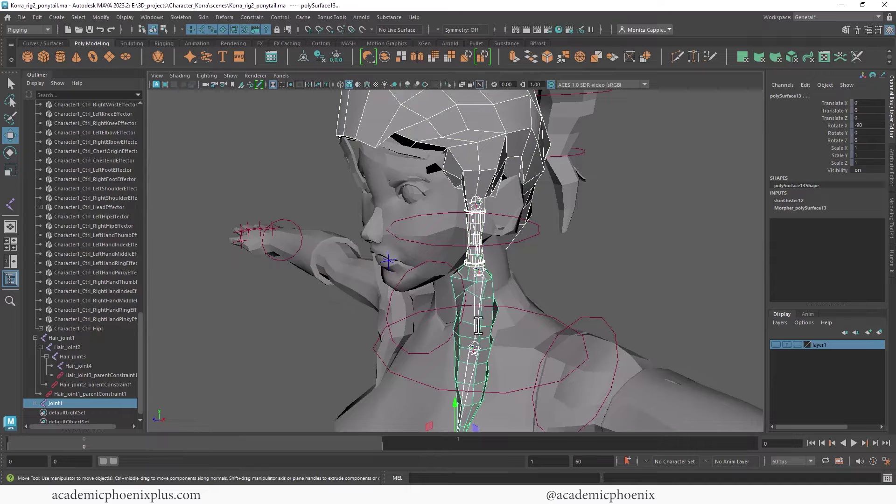
{"action": "left_click", "coordinate": [208, 18]}
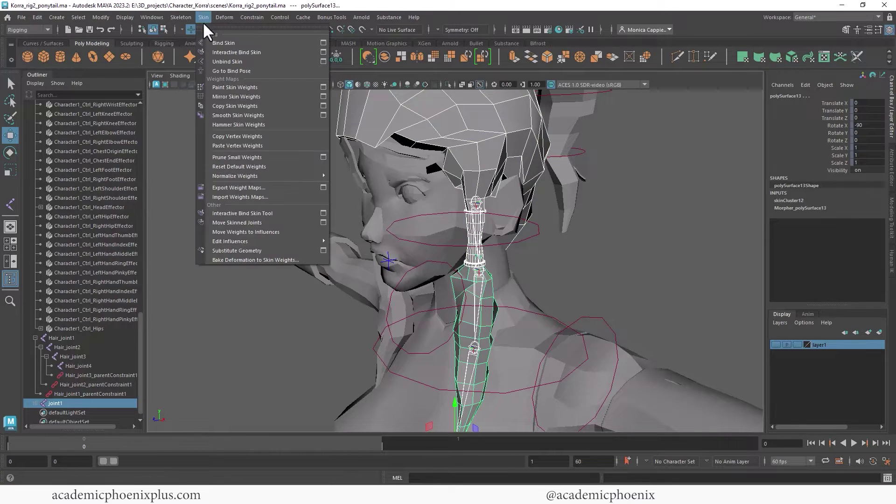
{"action": "mouse_move", "coordinate": [254, 241]}
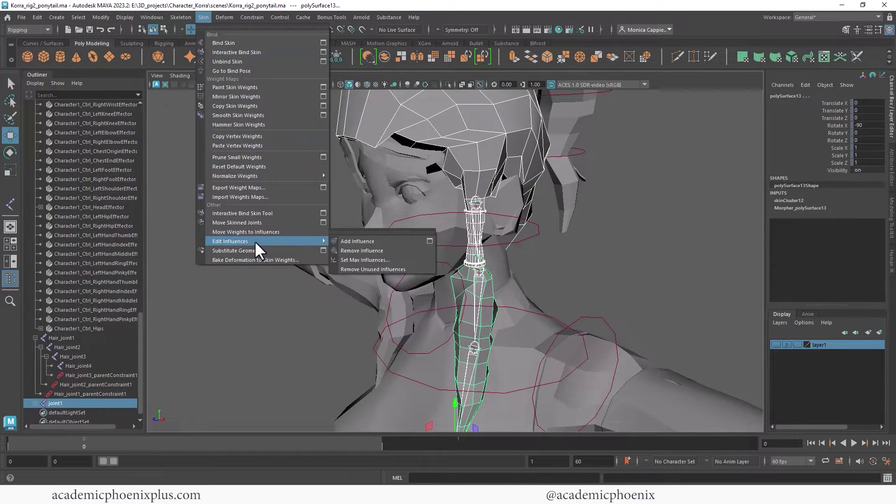
{"action": "left_click", "coordinate": [362, 239]}
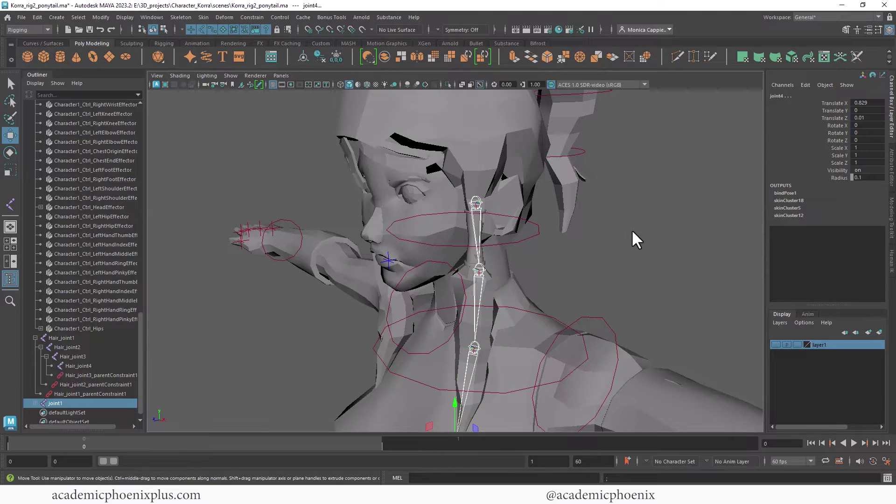
Test-rotate the left front strand's root joint to check the skinning, and undo the rotation.
{"action": "left_click_drag", "start_coordinate": [632, 231], "coordinate": [601, 226], "text": "alt"}
{"action": "left_click", "coordinate": [527, 201]}
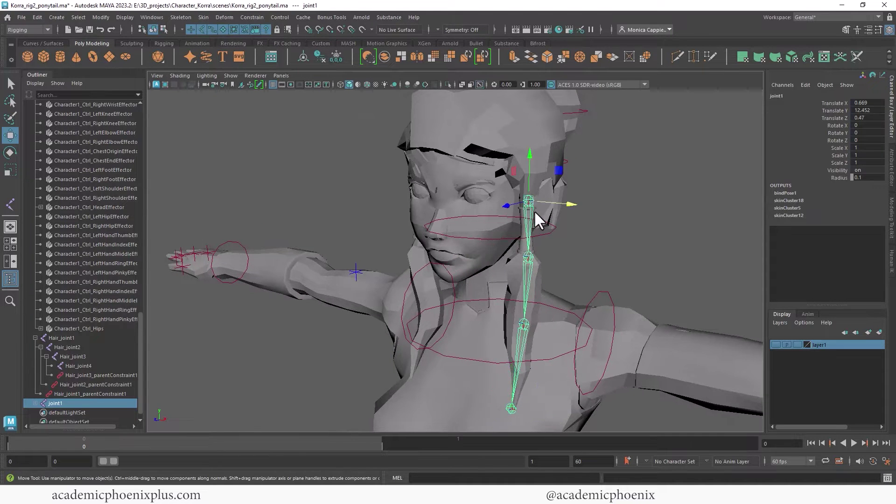
{"action": "key", "text": "e"}
{"action": "left_click_drag", "start_coordinate": [566, 195], "coordinate": [551, 274]}
{"action": "key", "text": "ctrl+z"}
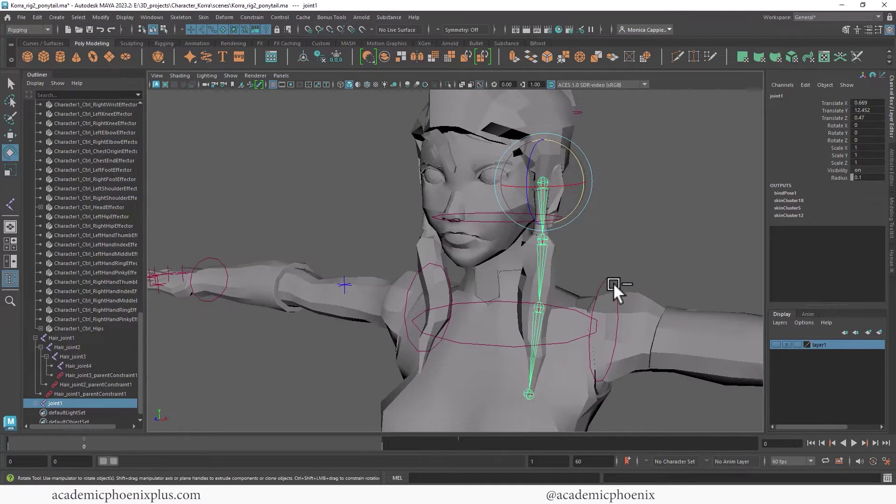
Duplicate the left front strand's joint chain and move the copy along X to the opposite front strand.
{"action": "key", "text": "ctrl+d"}
{"action": "key", "text": "w"}
{"action": "left_click_drag", "start_coordinate": [584, 177], "coordinate": [458, 189]}
Rename the root joint of the left front strand's chain as FrontHairL1.
{"action": "left_click", "coordinate": [540, 193]}
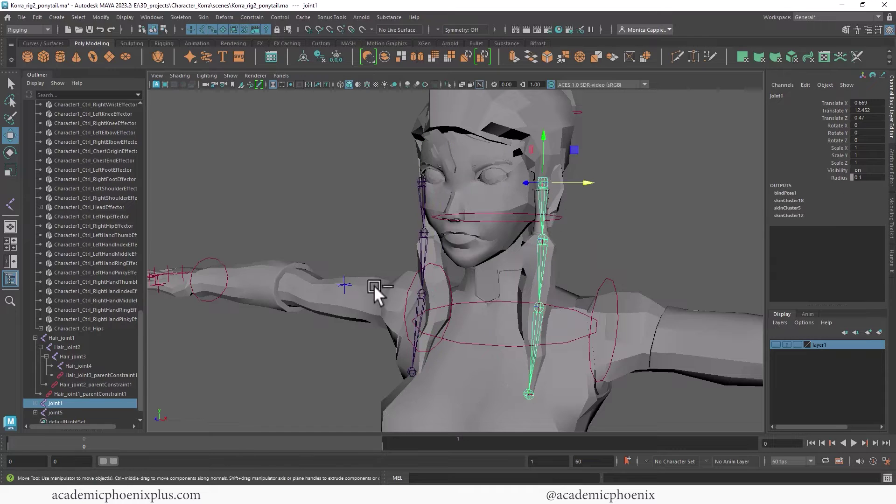
{"action": "left_click", "coordinate": [35, 403]}
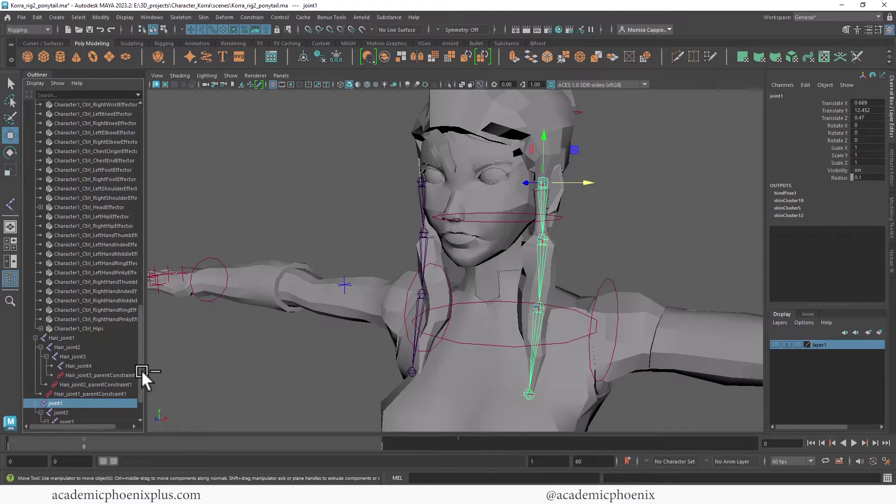
{"action": "scroll", "coordinate": [141, 370], "scroll_direction": "down", "scroll_amount": 3}
{"action": "double_click", "coordinate": [59, 357]}
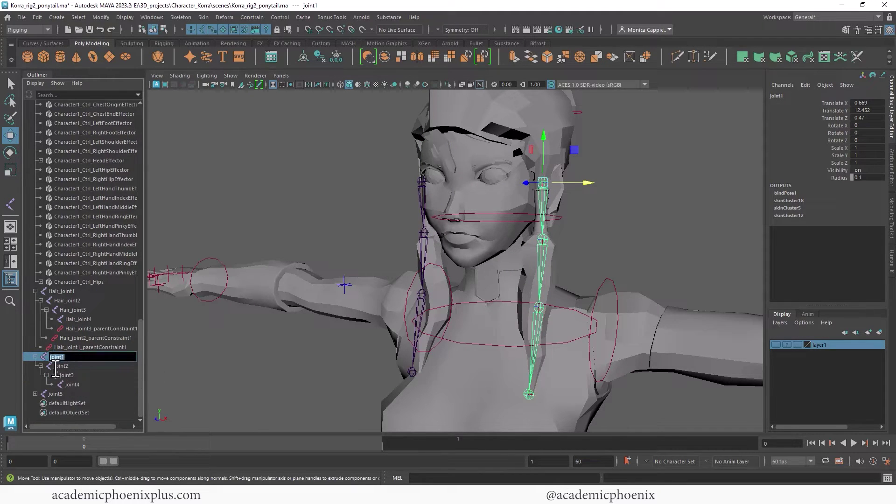
{"action": "type", "text": "Fr"}
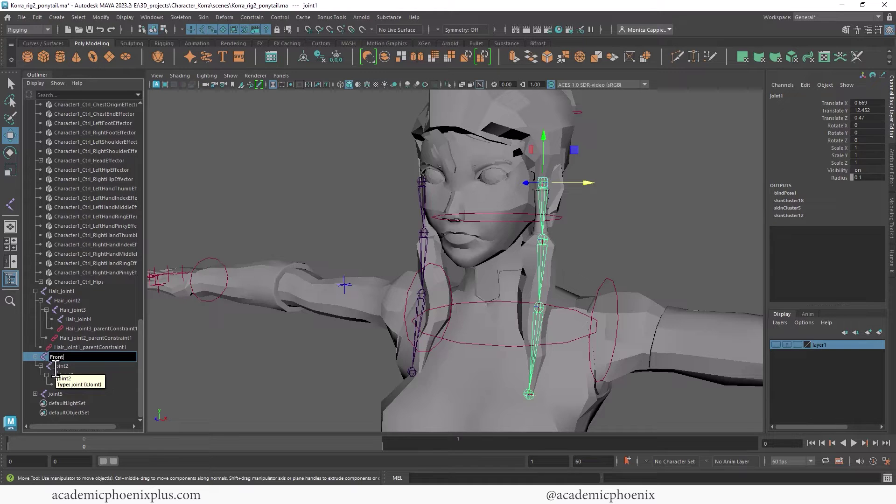
{"action": "type", "text": "ontHairL1"}
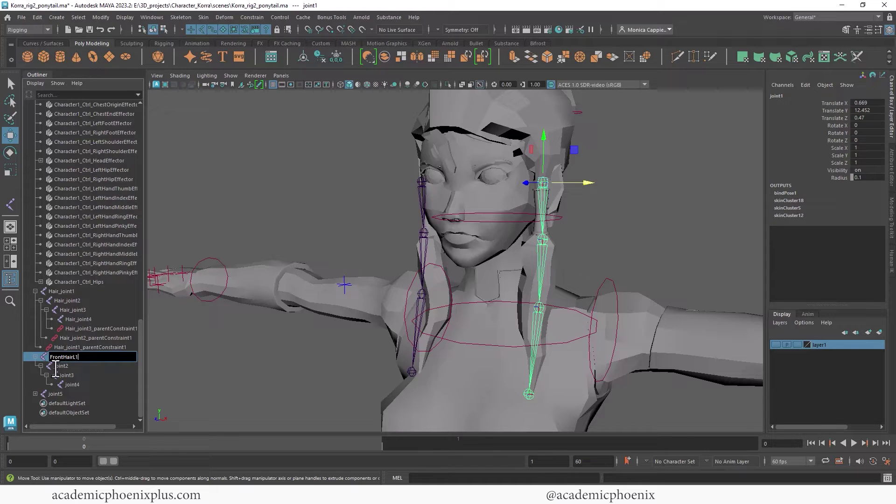
Rename the second joint of the left front strand's chain as FrontHairL2.
{"action": "double_click", "coordinate": [64, 367]}
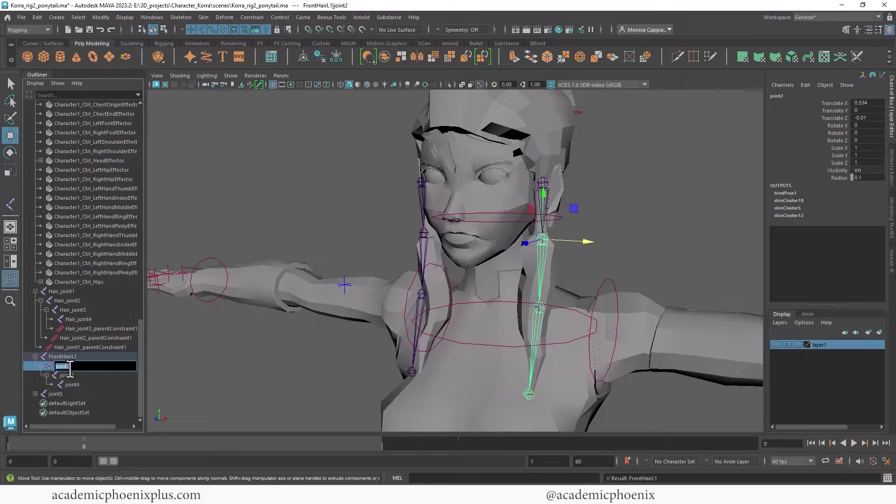
{"action": "key", "text": "Return"}
{"action": "double_click", "coordinate": [87, 367]}
{"action": "key", "text": "ctrl+c"}
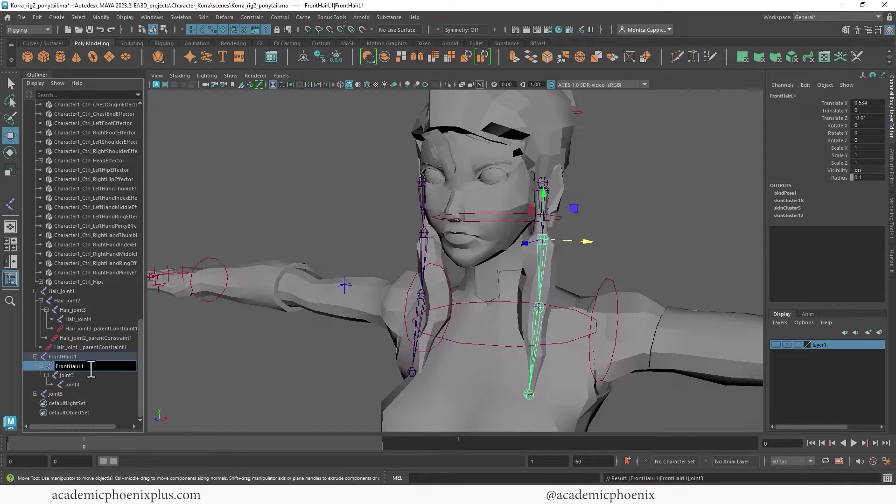
{"action": "key", "text": "BackSpace"}
{"action": "type", "text": "2"}
{"action": "key", "text": "Return"}
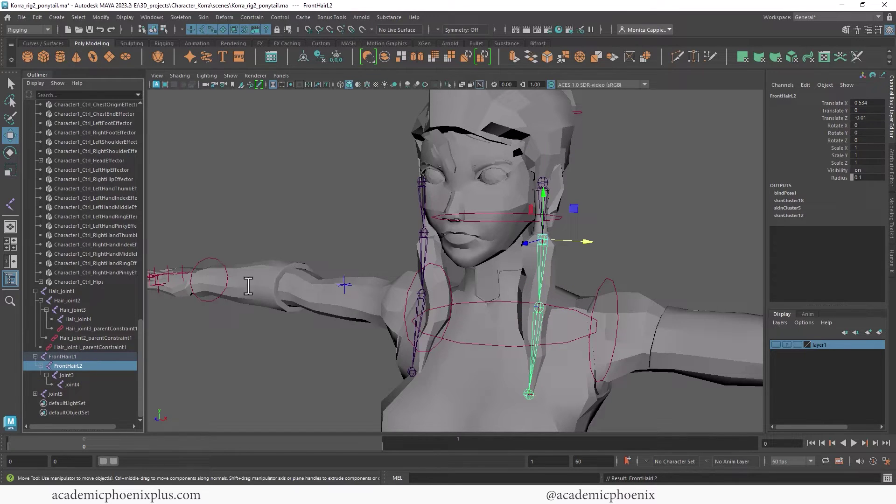
Rename the left front strand's third and fourth joints as FrontHairL3 and FrontHairL4.
{"action": "double_click", "coordinate": [86, 376]}
{"action": "key", "text": "BackSpace"}
{"action": "type", "text": "3"}
{"action": "key", "text": "Return"}
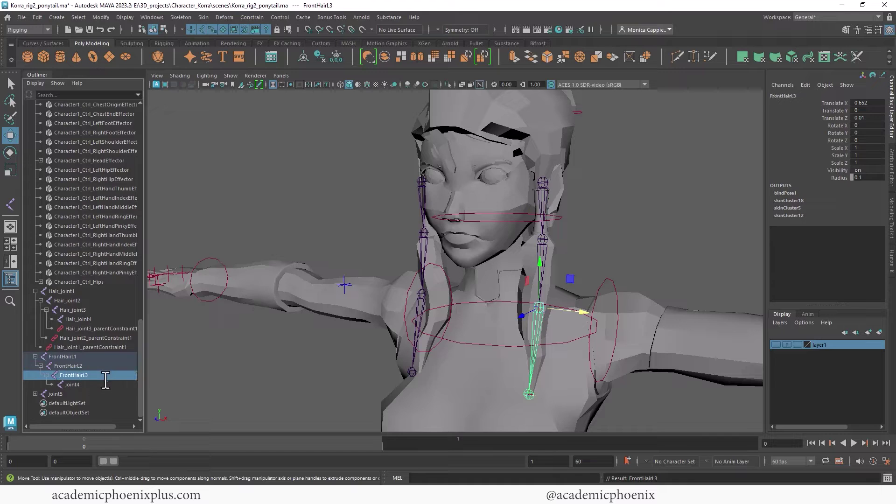
{"action": "double_click", "coordinate": [93, 385]}
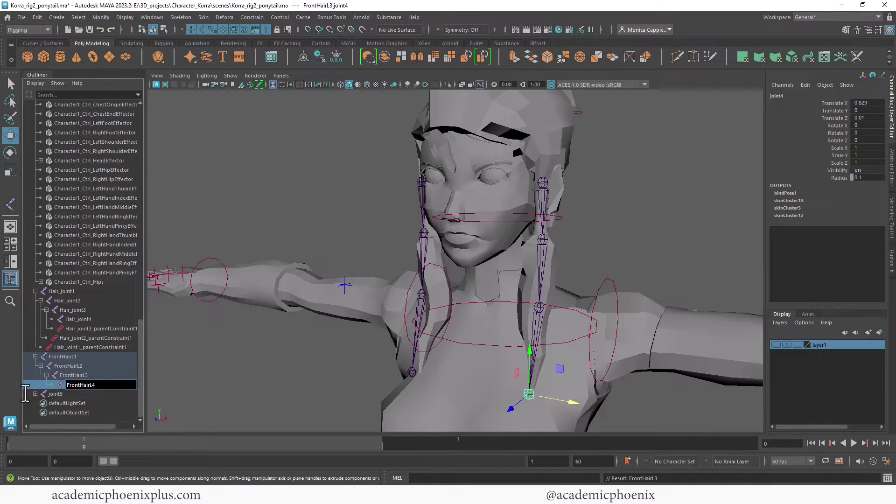
{"action": "key", "text": "Return"}
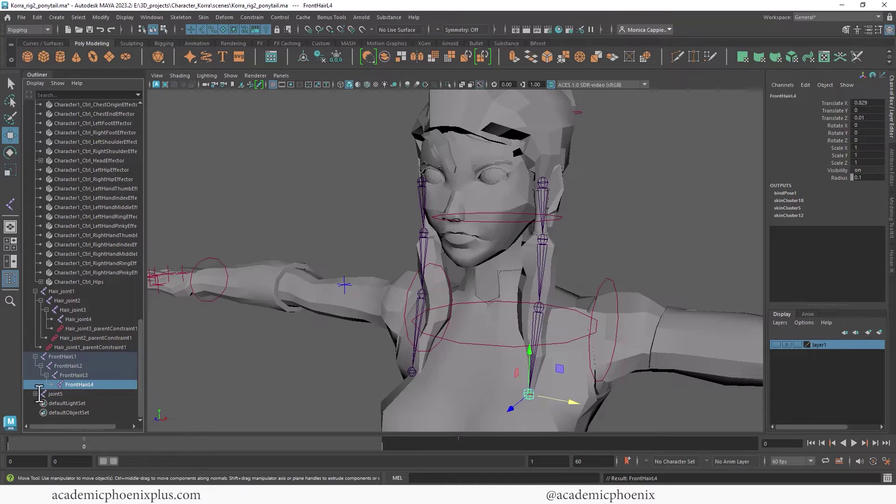
Expand the duplicated right front strand chain and rename its root joint as FrontHairR1.
{"action": "left_click", "coordinate": [35, 394]}
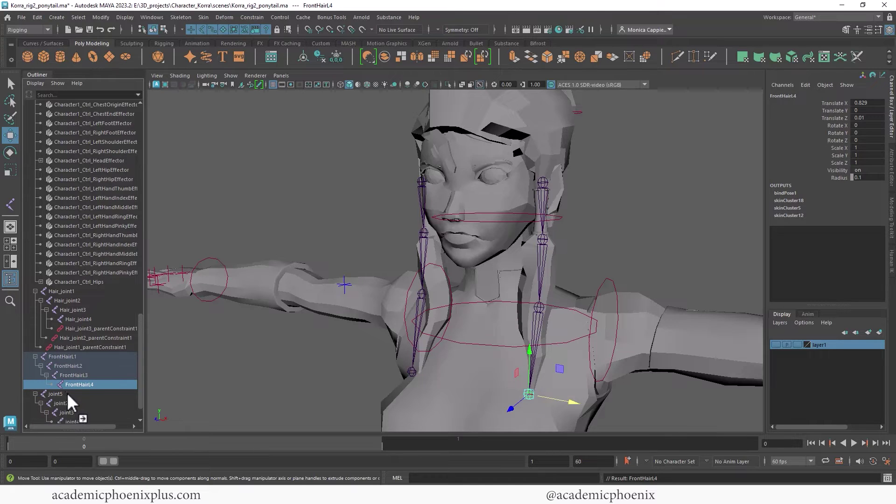
{"action": "double_click", "coordinate": [66, 393]}
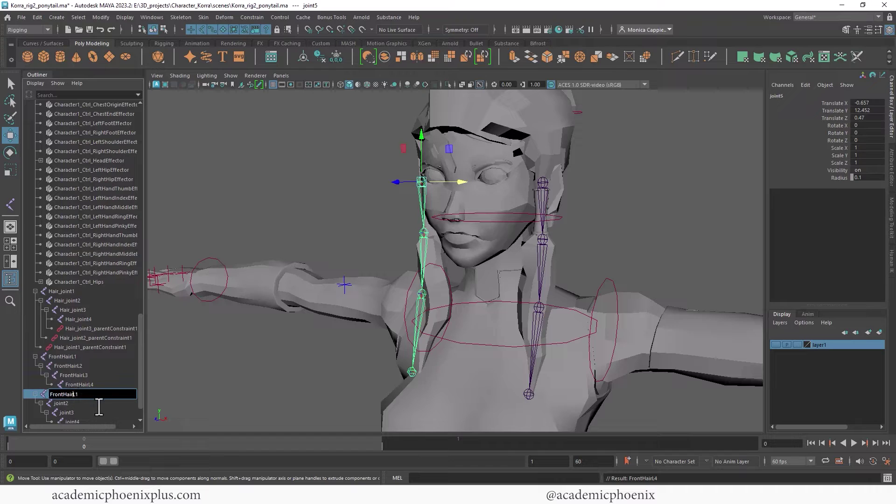
{"action": "key", "text": "Delete"}
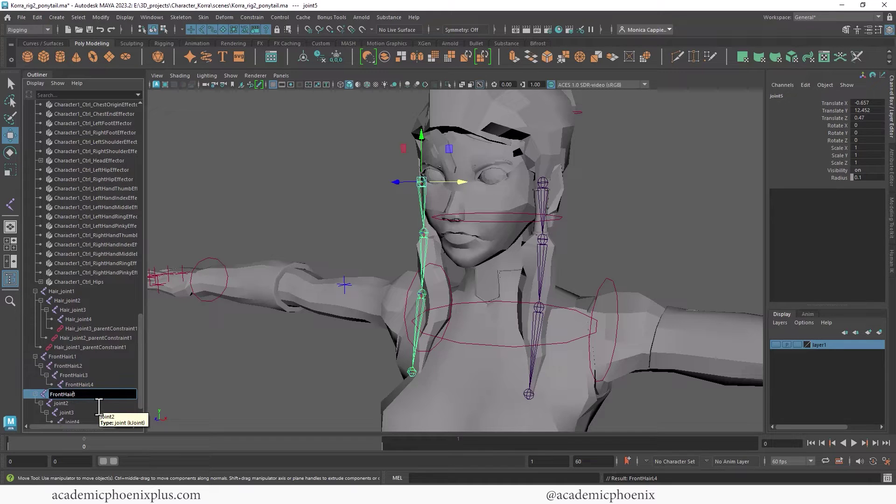
{"action": "type", "text": "R"}
{"action": "key", "text": "Return"}
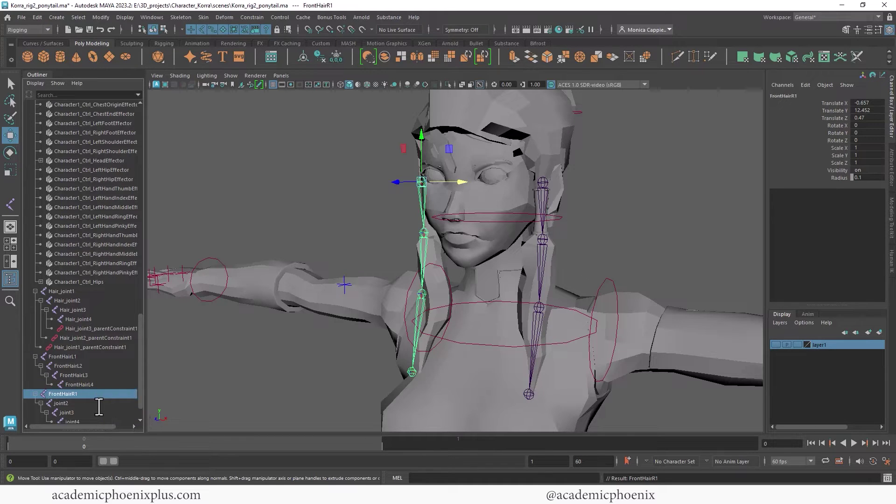
Rename the remaining joints of the right front strand's chain in order as FrontHairR2, FrontHairR3 and FrontHairR4.
{"action": "scroll", "coordinate": [98, 406], "scroll_direction": "down", "scroll_amount": 1}
{"action": "double_click", "coordinate": [85, 379]}
{"action": "key", "text": "ctrl+v"}
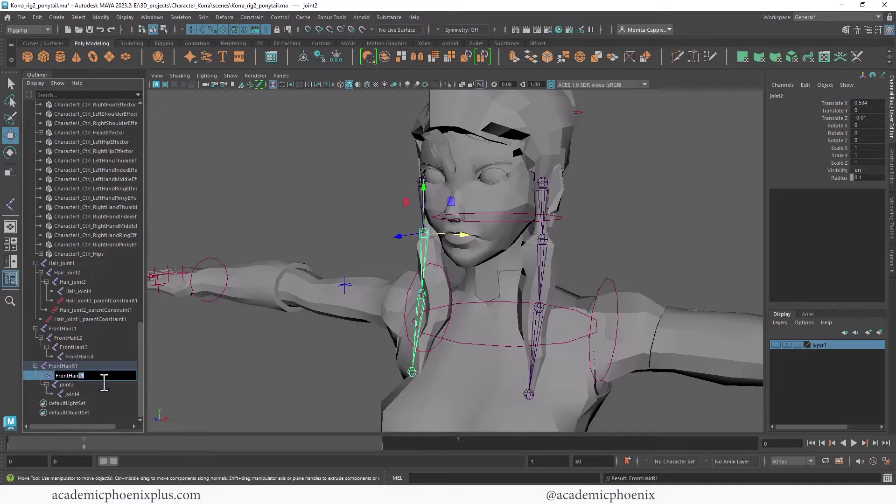
{"action": "key", "text": "Return"}
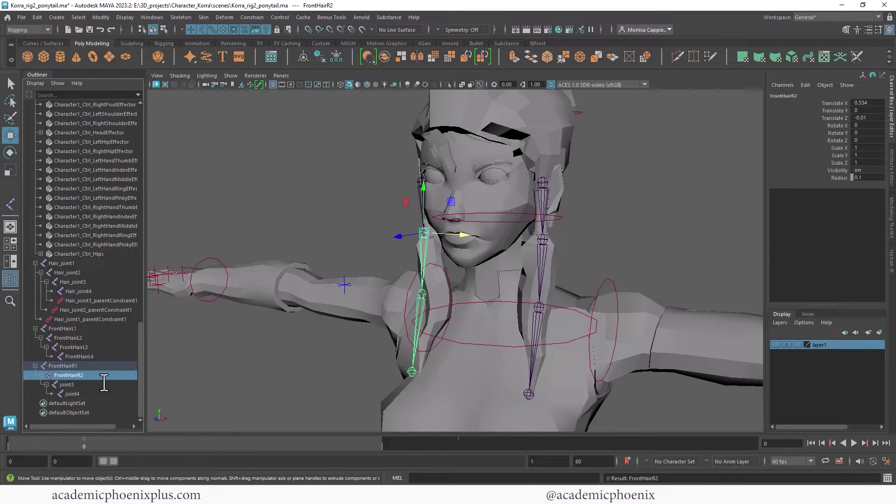
{"action": "double_click", "coordinate": [120, 385]}
{"action": "key", "text": "ctrl+v"}
{"action": "key", "text": "shift+Left"}
{"action": "key", "text": "shift+Left"}
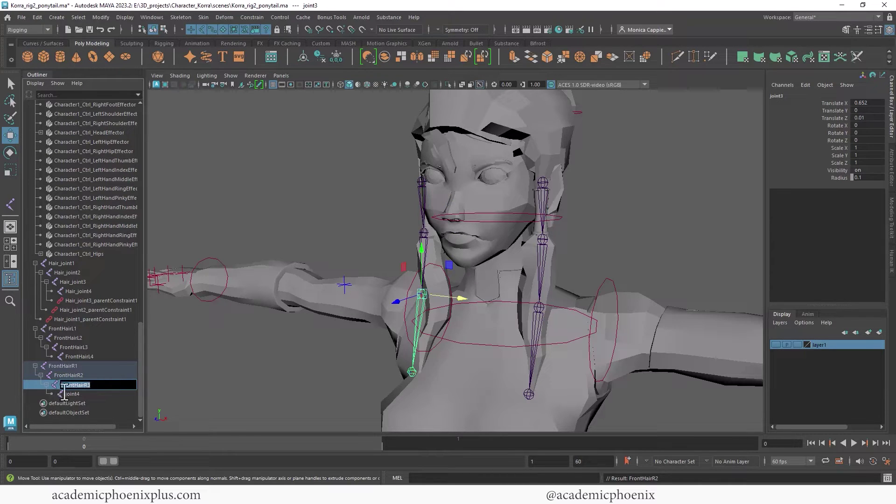
{"action": "key", "text": "Return"}
{"action": "double_click", "coordinate": [92, 396]}
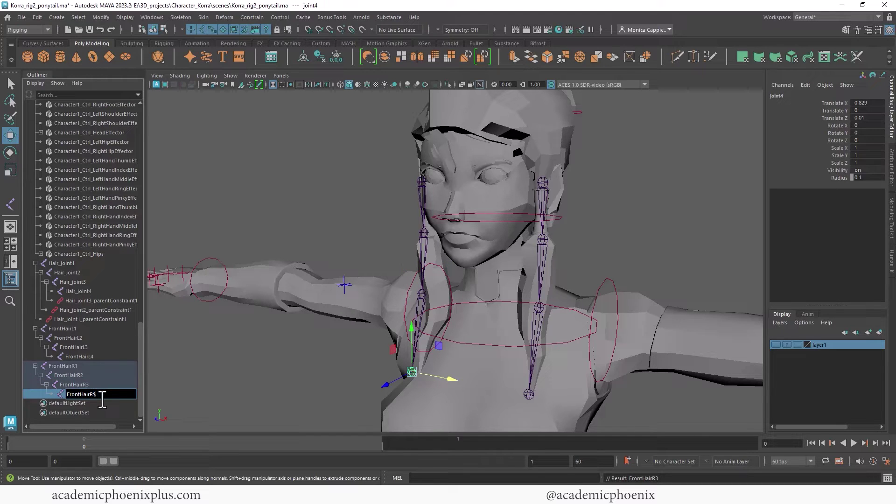
{"action": "key", "text": "Return"}
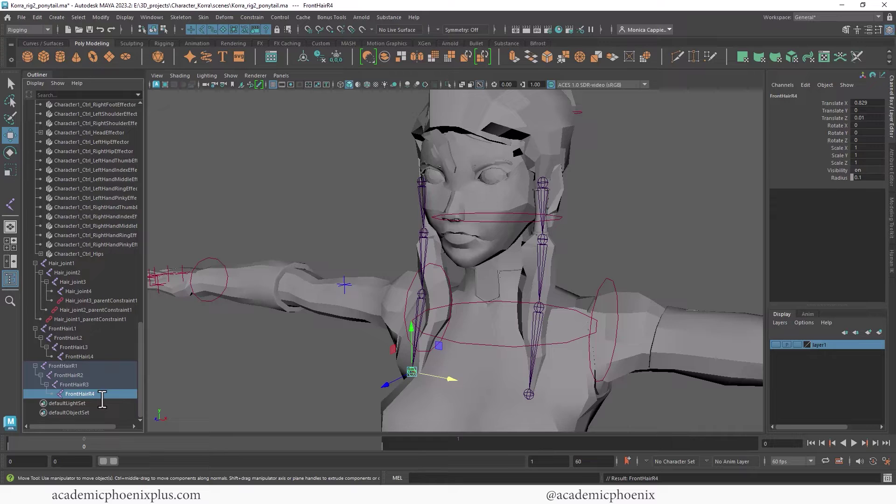
Shift the FrontHairR1 chain along X into the right front strand, with Translate X at about -0.6.
{"action": "left_click", "coordinate": [625, 219]}
{"action": "left_click_drag", "start_coordinate": [632, 222], "coordinate": [516, 180], "text": "alt"}
{"action": "left_click", "coordinate": [466, 186]}
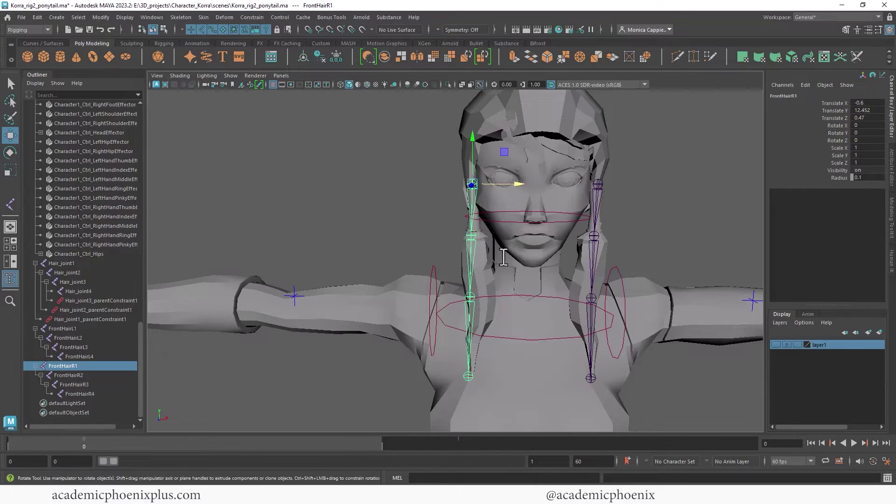
Rotate FrontHairR1 slightly, about -1.4 degrees in Y, to follow the right strand, and freeze the joint's transformations.
{"action": "key", "text": "e"}
{"action": "left_click_drag", "start_coordinate": [507, 222], "coordinate": [510, 222]}
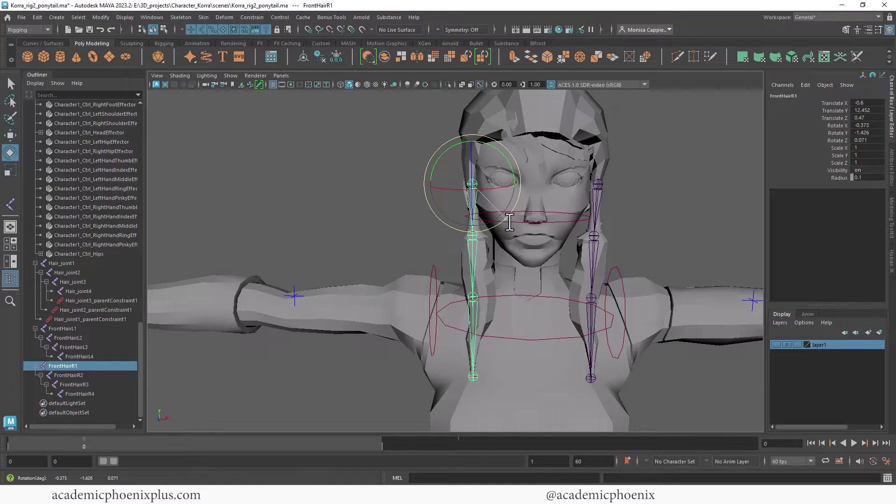
{"action": "left_click_drag", "start_coordinate": [662, 198], "coordinate": [621, 195], "text": "alt"}
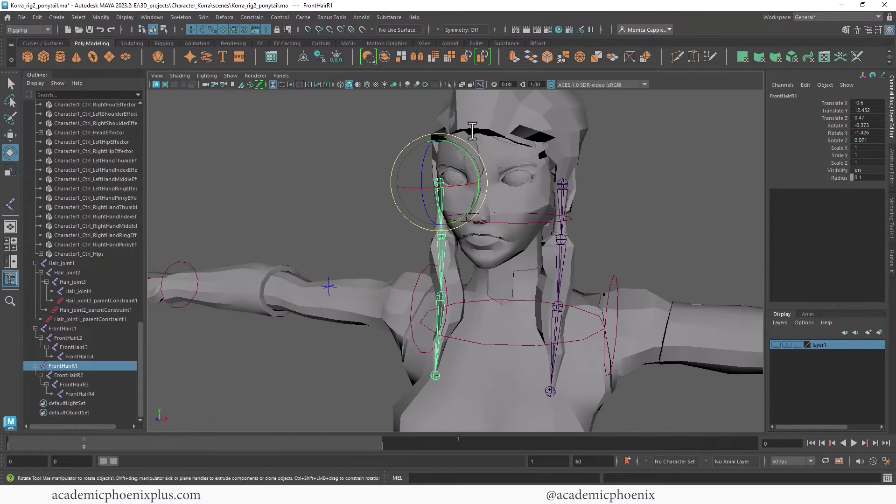
{"action": "left_click", "coordinate": [336, 57]}
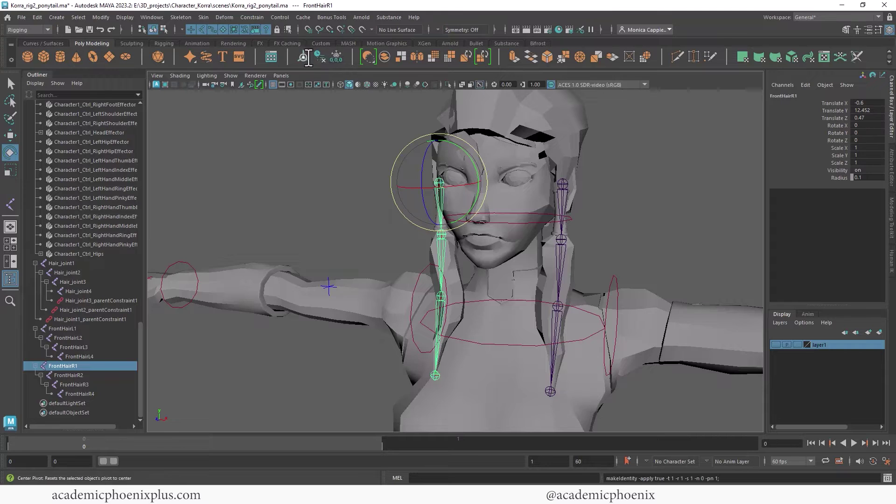
Examine the placement of both front strand joint chains inside the hair from several angles.
{"action": "right_click_drag", "start_coordinate": [641, 180], "coordinate": [691, 176], "text": "alt"}
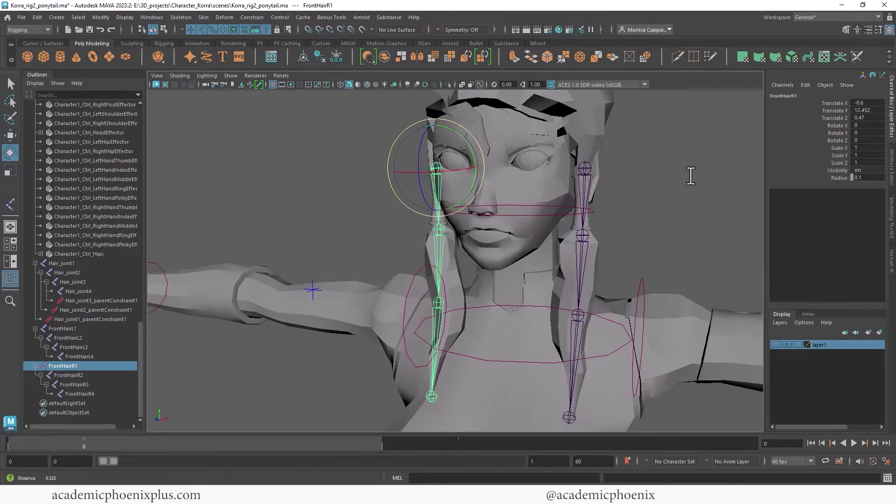
{"action": "left_click_drag", "start_coordinate": [690, 176], "coordinate": [542, 176], "text": "alt"}
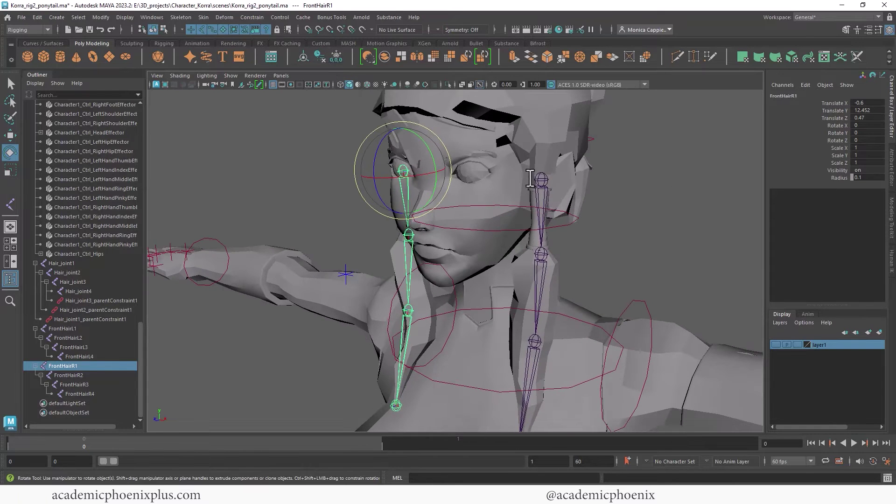
{"action": "left_click", "coordinate": [541, 180]}
{"action": "right_click_drag", "start_coordinate": [588, 238], "coordinate": [563, 237], "text": "alt"}
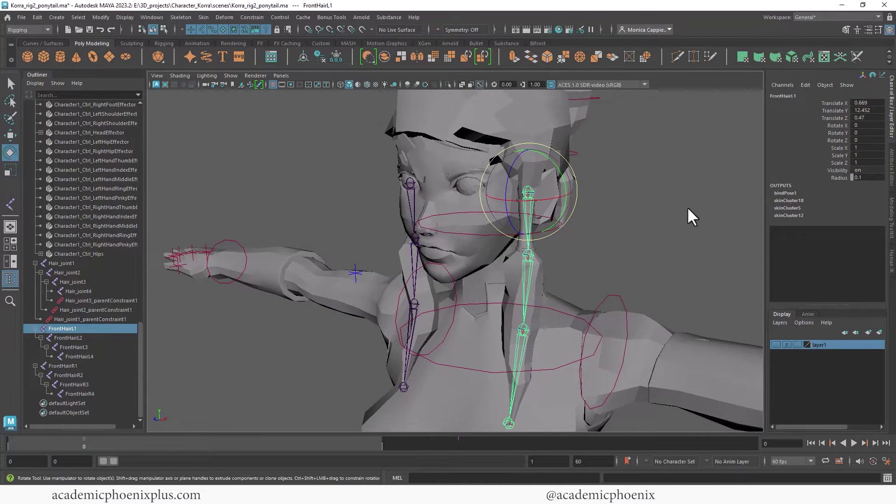
{"action": "left_click_drag", "start_coordinate": [391, 261], "coordinate": [335, 224], "text": "alt"}
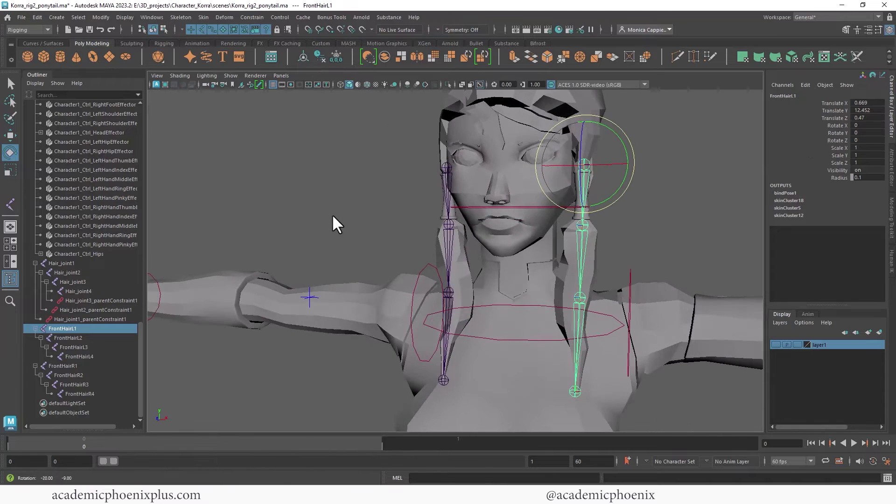
{"action": "right_click_drag", "start_coordinate": [336, 224], "coordinate": [548, 191], "text": "alt"}
{"action": "left_click_drag", "start_coordinate": [544, 183], "coordinate": [459, 196], "text": "alt"}
Add joints FrontHairR1 to FrontHairR4 as skin influences on the main hair mesh, the right hair tie and the right front strand.
{"action": "left_click", "coordinate": [464, 217]}
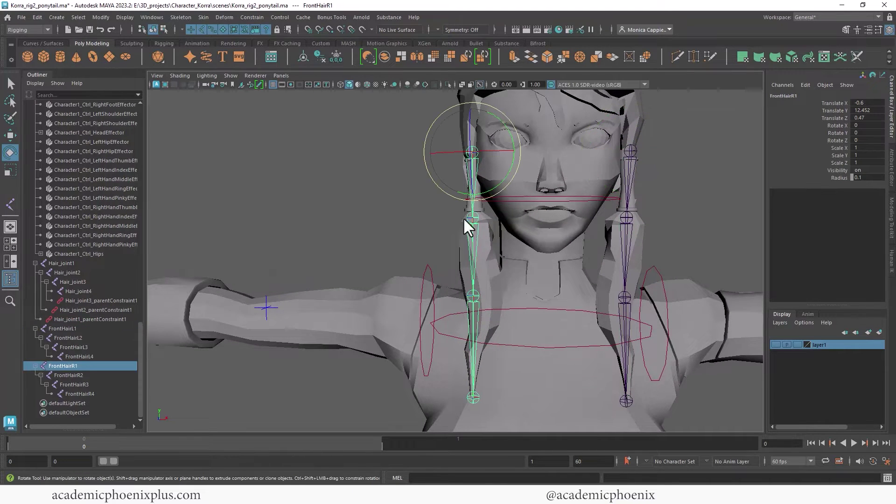
{"action": "left_click", "coordinate": [77, 395], "text": "shift"}
{"action": "middle_click_drag", "start_coordinate": [497, 169], "coordinate": [488, 198], "text": "alt"}
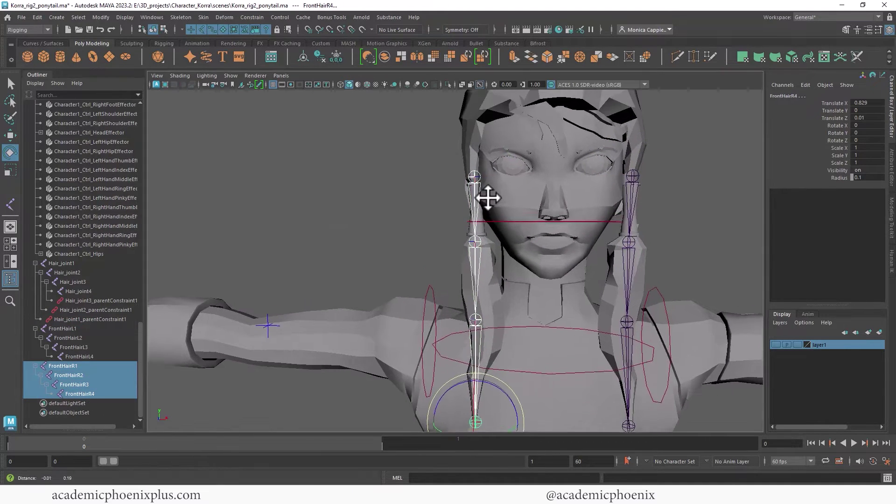
{"action": "left_click", "coordinate": [470, 148], "text": "shift"}
{"action": "left_click_drag", "start_coordinate": [434, 186], "coordinate": [467, 200], "text": "alt"}
{"action": "left_click", "coordinate": [522, 266], "text": "shift"}
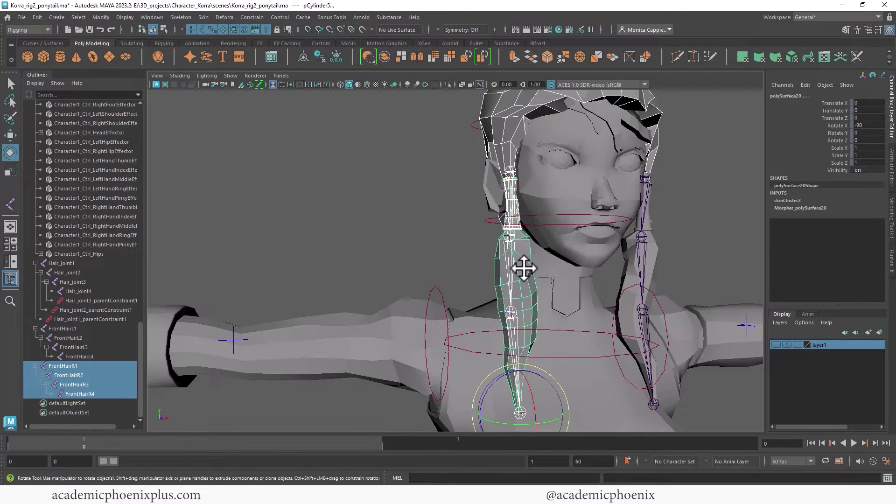
{"action": "left_click_drag", "start_coordinate": [413, 248], "coordinate": [382, 190], "text": "alt"}
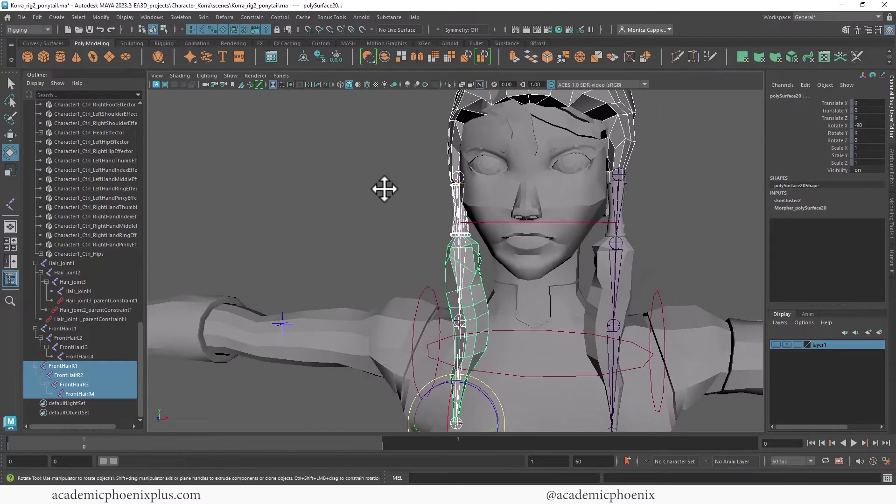
{"action": "left_click", "coordinate": [180, 17]}
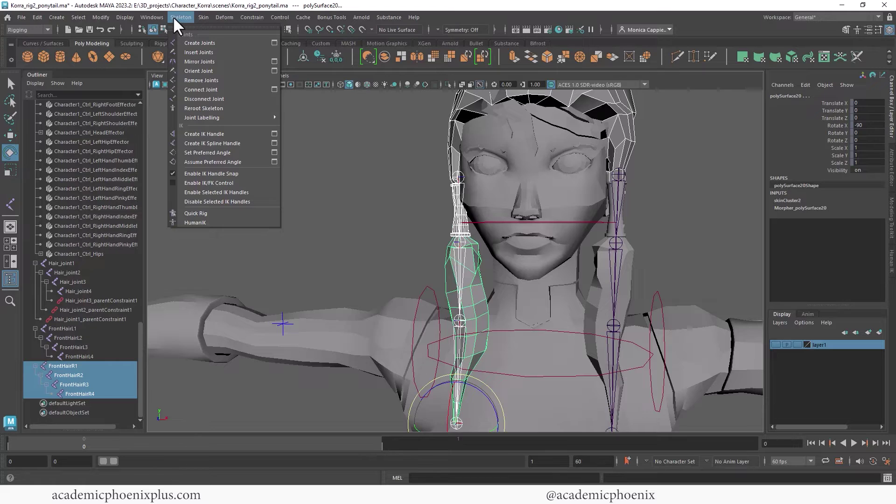
{"action": "mouse_move", "coordinate": [203, 18]}
{"action": "mouse_move", "coordinate": [280, 241]}
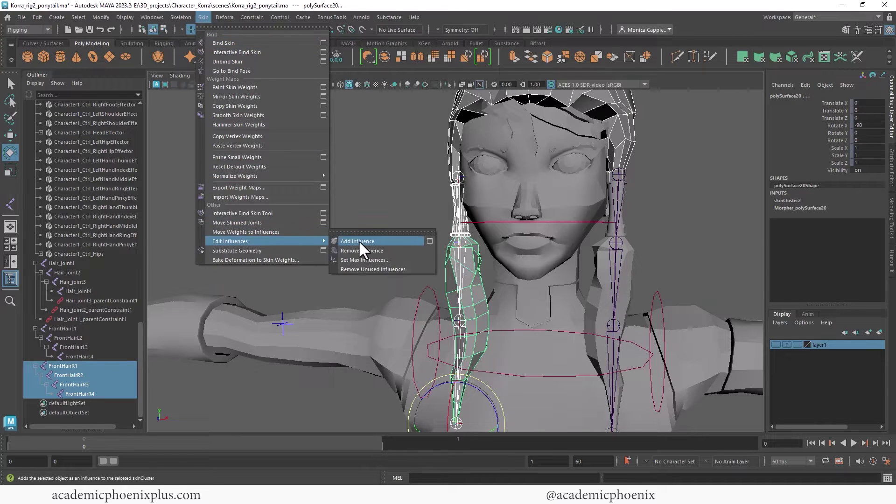
{"action": "left_click", "coordinate": [360, 240]}
Try a small rotation of joint FrontHairR2 to test the right strand, undo it and clear the selection.
{"action": "left_click", "coordinate": [468, 265]}
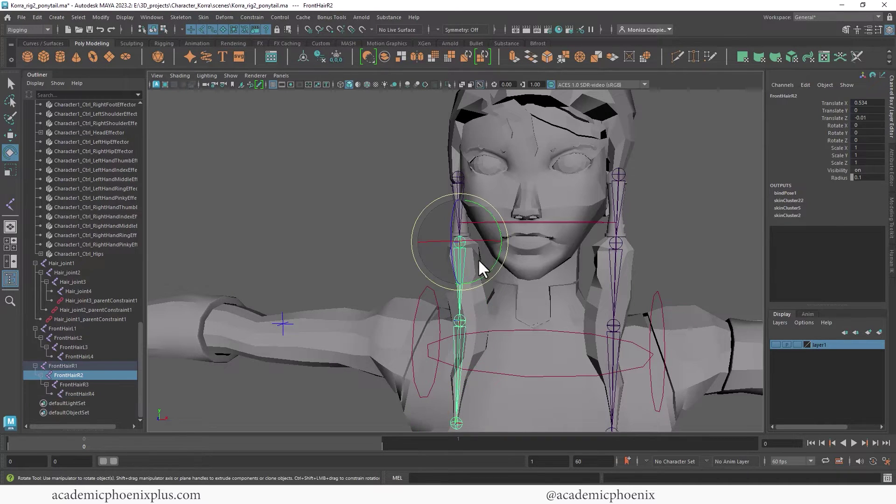
{"action": "mouse_move", "coordinate": [502, 232]}
{"action": "left_mouse_down"}
{"action": "mouse_move", "coordinate": [494, 220]}
{"action": "mouse_move", "coordinate": [503, 251]}
{"action": "mouse_move", "coordinate": [497, 231]}
{"action": "left_mouse_up"}
{"action": "key", "text": "ctrl+z"}
{"action": "right_click_drag", "start_coordinate": [560, 205], "coordinate": [500, 192], "text": "alt"}
{"action": "left_click_drag", "start_coordinate": [597, 191], "coordinate": [541, 209], "text": "alt"}
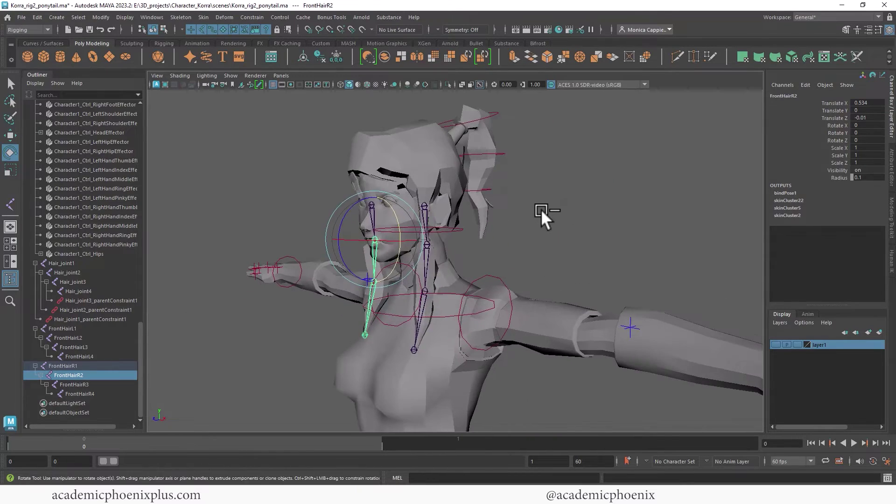
{"action": "left_click", "coordinate": [537, 211]}
Create a NURBS circle and move it clear of the body to about X 6.4, Y 10.4.
{"action": "middle_click_drag", "start_coordinate": [527, 213], "coordinate": [582, 189], "text": "alt"}
{"action": "left_click_drag", "start_coordinate": [582, 188], "coordinate": [610, 192], "text": "alt"}
{"action": "left_click", "coordinate": [42, 42]}
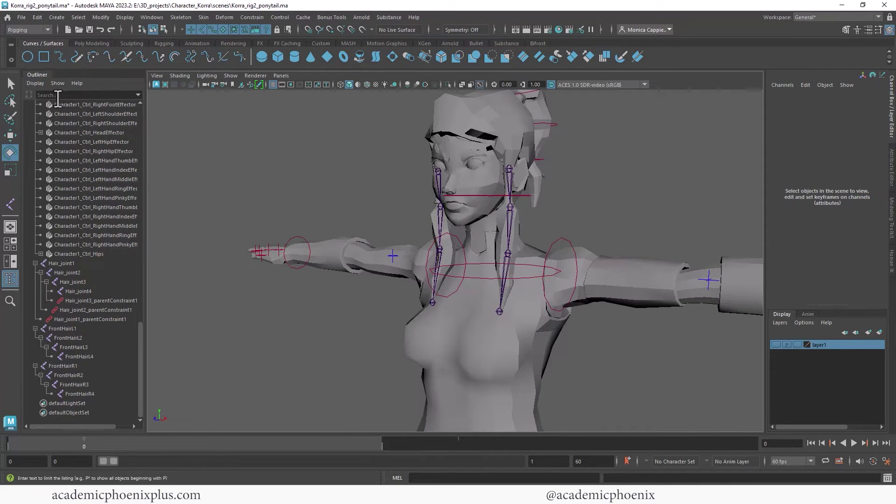
{"action": "left_click", "coordinate": [29, 57]}
{"action": "key", "text": "w"}
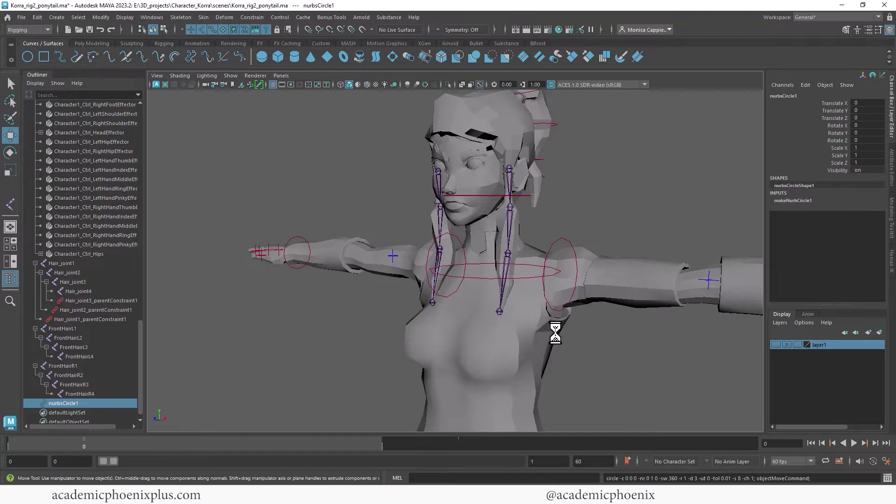
{"action": "right_click_drag", "start_coordinate": [550, 336], "coordinate": [276, 246], "text": "alt"}
{"action": "left_click_drag", "start_coordinate": [431, 290], "coordinate": [522, 228]}
{"action": "key", "text": "f"}
{"action": "scroll", "coordinate": [540, 226], "scroll_direction": "up", "scroll_amount": 3}
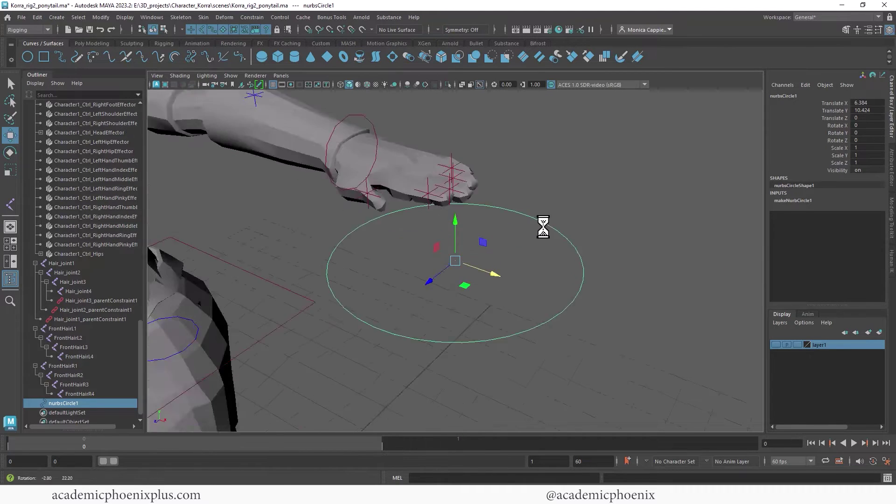
In the top view, move the circle behind the left arm to about X 4.6, Z -3.2.
{"action": "key", "text": "space"}
{"action": "key", "text": "space"}
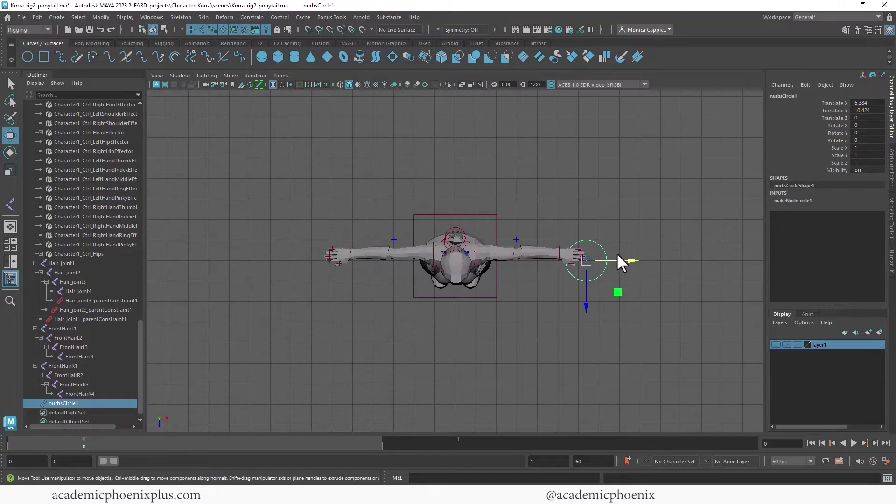
{"action": "left_click_drag", "start_coordinate": [585, 261], "coordinate": [583, 221]}
{"action": "scroll", "coordinate": [547, 183], "scroll_direction": "up", "scroll_amount": 4}
{"action": "middle_click_drag", "start_coordinate": [618, 182], "coordinate": [572, 178], "text": "alt"}
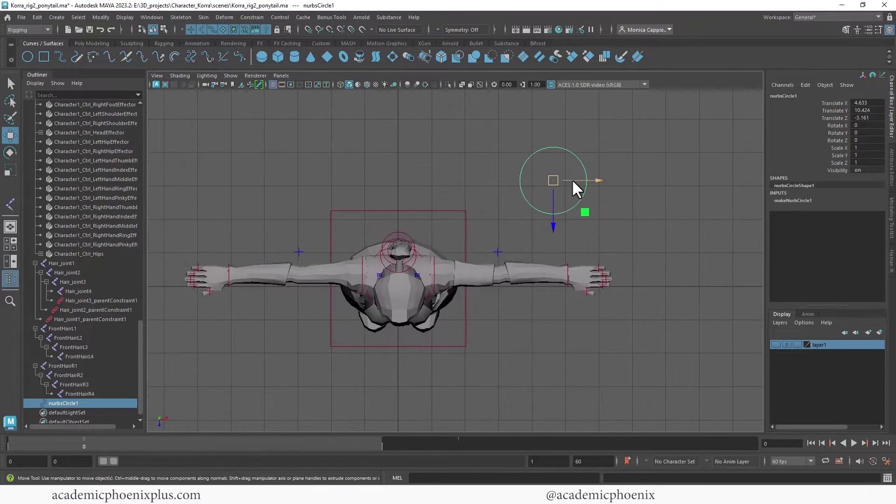
Scale alternate control vertices of the circle inward to shape a four-pointed star, and return to object selection.
{"action": "right_click_drag", "start_coordinate": [581, 171], "coordinate": [518, 144]}
{"action": "left_click", "coordinate": [527, 154]}
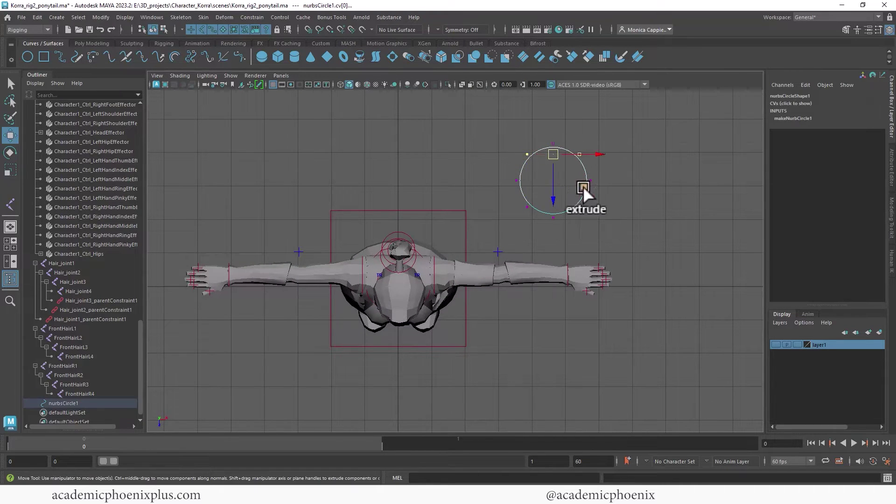
{"action": "key", "text": "r"}
{"action": "left_click_drag", "start_coordinate": [550, 181], "coordinate": [519, 189]}
{"action": "right_click_drag", "start_coordinate": [565, 175], "coordinate": [596, 155]}
{"action": "left_click", "coordinate": [572, 184]}
{"action": "left_click", "coordinate": [569, 184]}
{"action": "left_click", "coordinate": [537, 180], "text": "alt"}
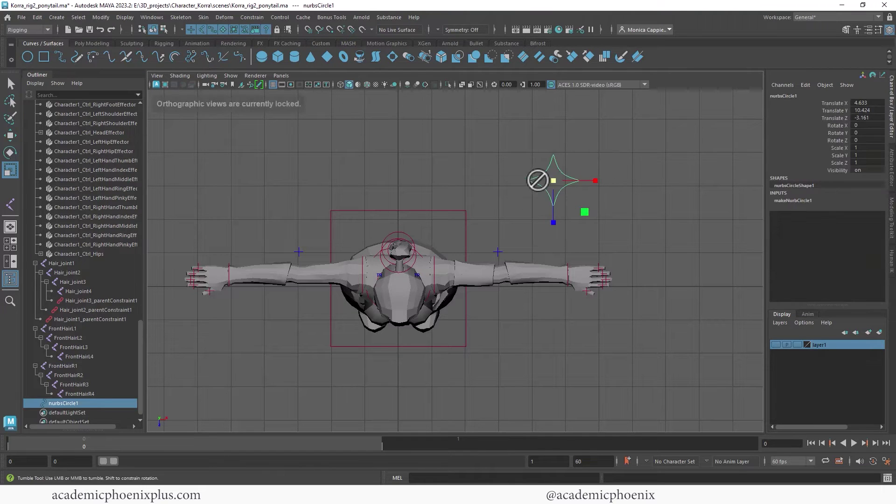
Scale the star curve uniformly to about 0.7 and snap it onto joint FrontHairL1.
{"action": "left_click_drag", "start_coordinate": [554, 181], "coordinate": [542, 181]}
{"action": "key", "text": "space"}
{"action": "key", "text": "space"}
{"action": "right_click_drag", "start_coordinate": [617, 180], "coordinate": [260, 170], "text": "alt"}
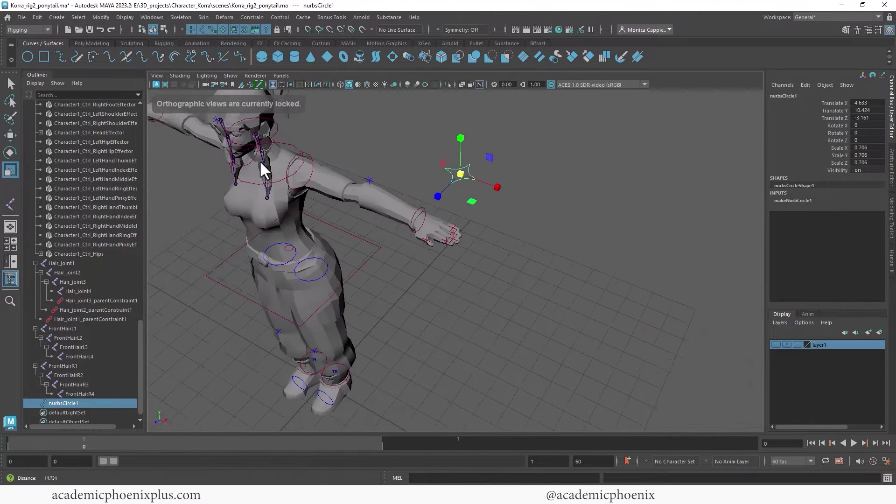
{"action": "middle_click_drag", "start_coordinate": [260, 170], "coordinate": [407, 221], "text": "alt"}
{"action": "left_click_drag", "start_coordinate": [407, 222], "coordinate": [531, 239], "text": "alt"}
{"action": "right_click_drag", "start_coordinate": [531, 239], "coordinate": [511, 229], "text": "alt"}
{"action": "key", "text": "w"}
{"action": "middle_click_drag", "start_coordinate": [392, 168], "coordinate": [385, 165]}
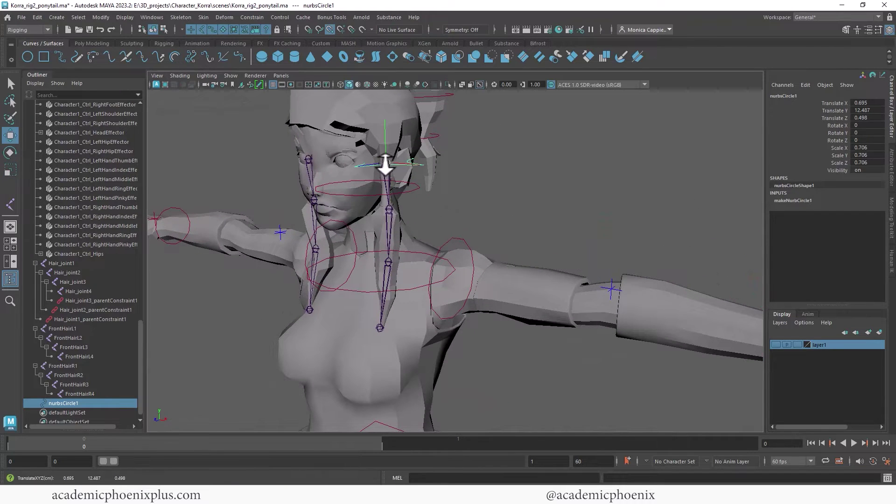
Refine the star's placement on FrontHairL1 to about X 0.67, Y 12.45, Z 0.47 and scale it to about 0.37.
{"action": "left_click_drag", "start_coordinate": [482, 166], "coordinate": [413, 270], "text": "alt"}
{"action": "key", "text": "r"}
{"action": "left_click_drag", "start_coordinate": [413, 269], "coordinate": [510, 260], "text": "alt"}
{"action": "key", "text": "w"}
{"action": "key", "text": "r"}
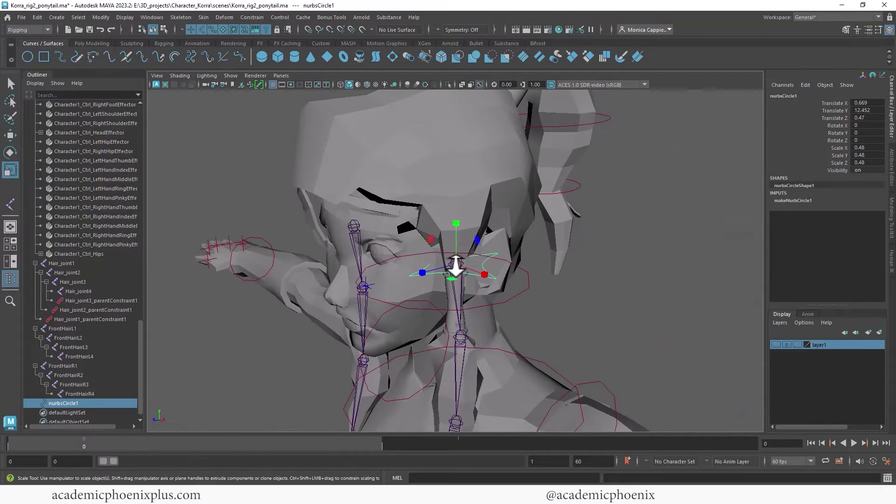
{"action": "left_click_drag", "start_coordinate": [456, 265], "coordinate": [534, 209]}
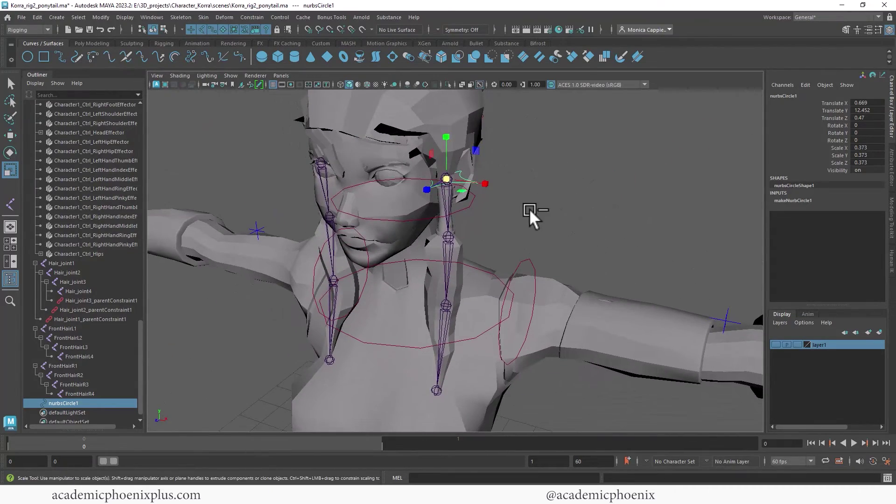
Duplicate the star curve and snap the copy onto joint FrontHairL2, at about X 0.66, Y 11.92, Z 0.42.
{"action": "key", "text": "ctrl+d"}
{"action": "key", "text": "w"}
{"action": "middle_click_drag", "start_coordinate": [467, 246], "coordinate": [447, 236]}
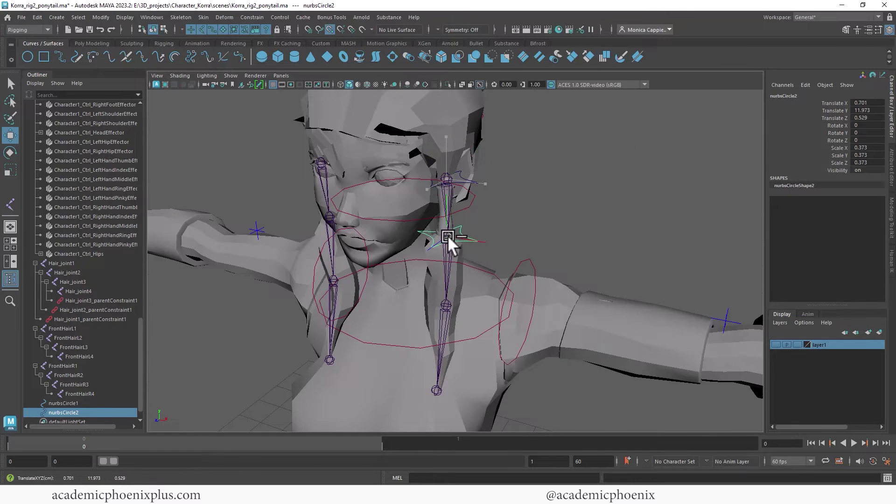
{"action": "left_click_drag", "start_coordinate": [447, 235], "coordinate": [491, 237], "text": "alt"}
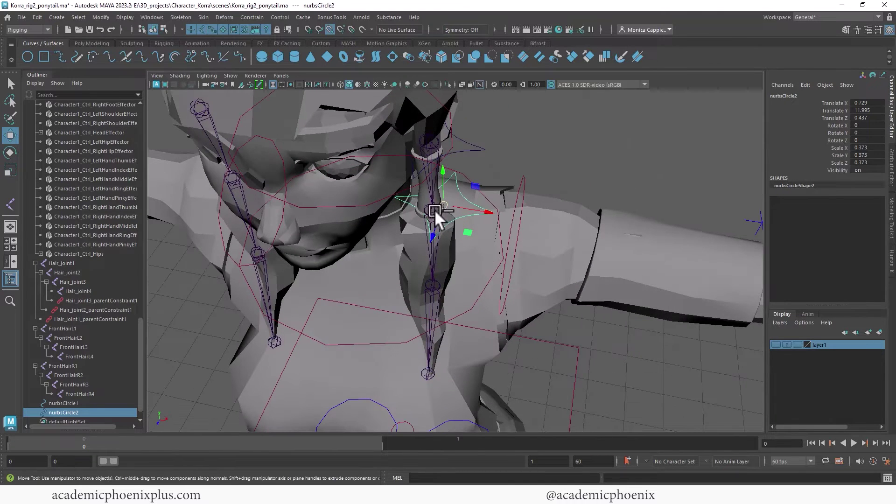
{"action": "middle_click_drag", "start_coordinate": [435, 209], "coordinate": [431, 207]}
{"action": "right_click_drag", "start_coordinate": [461, 192], "coordinate": [591, 170], "text": "alt"}
{"action": "left_click_drag", "start_coordinate": [592, 170], "coordinate": [499, 174], "text": "alt"}
{"action": "middle_click_drag", "start_coordinate": [522, 214], "coordinate": [525, 214]}
{"action": "left_click_drag", "start_coordinate": [624, 230], "coordinate": [548, 220], "text": "alt"}
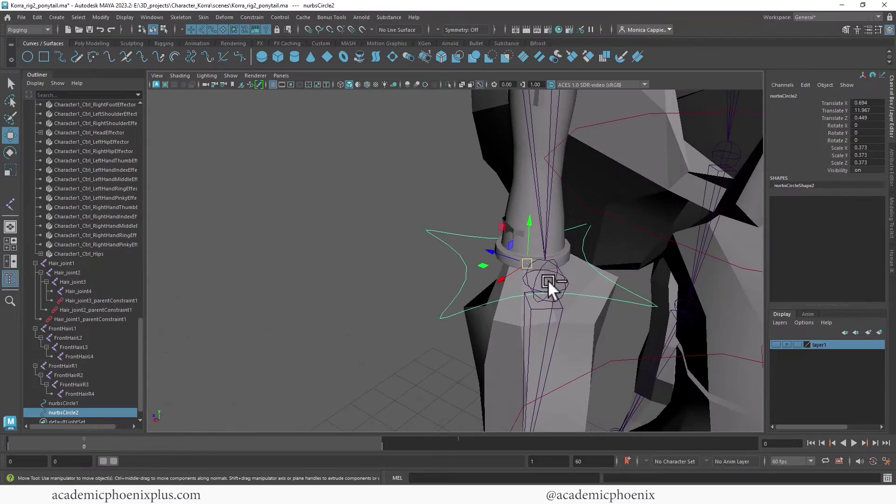
{"action": "middle_click_drag", "start_coordinate": [548, 280], "coordinate": [541, 279]}
{"action": "left_click_drag", "start_coordinate": [575, 274], "coordinate": [634, 212], "text": "alt"}
Duplicate the second star and snap the copy onto joint FrontHairL3, at about X 0.65, Y 11.27, Z 0.45.
{"action": "key", "text": "ctrl+d"}
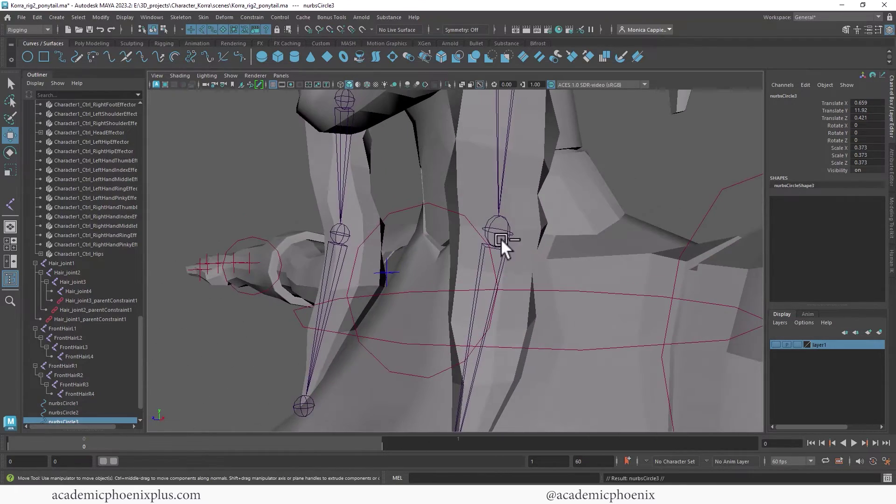
{"action": "middle_click_drag", "start_coordinate": [500, 239], "coordinate": [498, 228]}
{"action": "mouse_move", "coordinate": [568, 198]}
{"action": "left_mouse_down", "text": "alt"}
{"action": "mouse_move", "coordinate": [527, 225]}
{"action": "mouse_move", "coordinate": [484, 226]}
{"action": "mouse_move", "coordinate": [561, 211]}
{"action": "left_mouse_up", "text": "alt"}
{"action": "right_click_drag", "start_coordinate": [562, 212], "coordinate": [230, 167], "text": "alt"}
{"action": "left_click_drag", "start_coordinate": [231, 167], "coordinate": [479, 288], "text": "alt"}
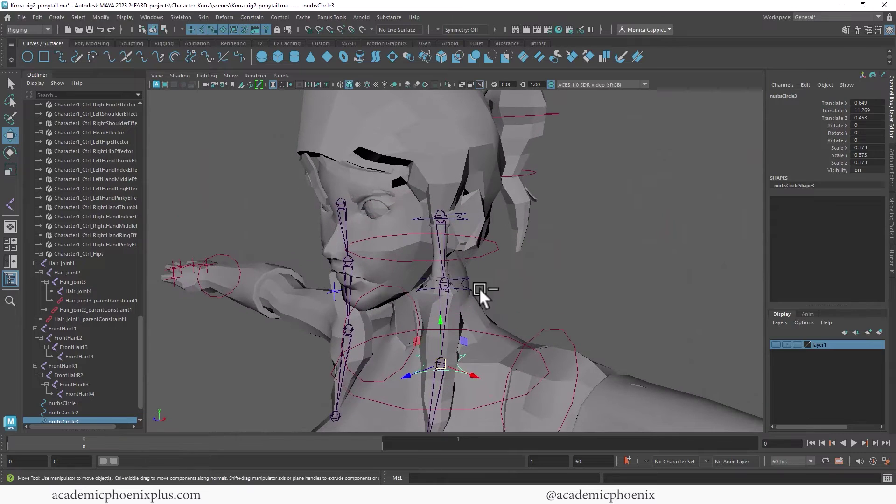
Delete the construction history of all three star curves and freeze their transformations.
{"action": "left_click", "coordinate": [458, 287], "text": "shift"}
{"action": "left_click", "coordinate": [461, 217], "text": "shift"}
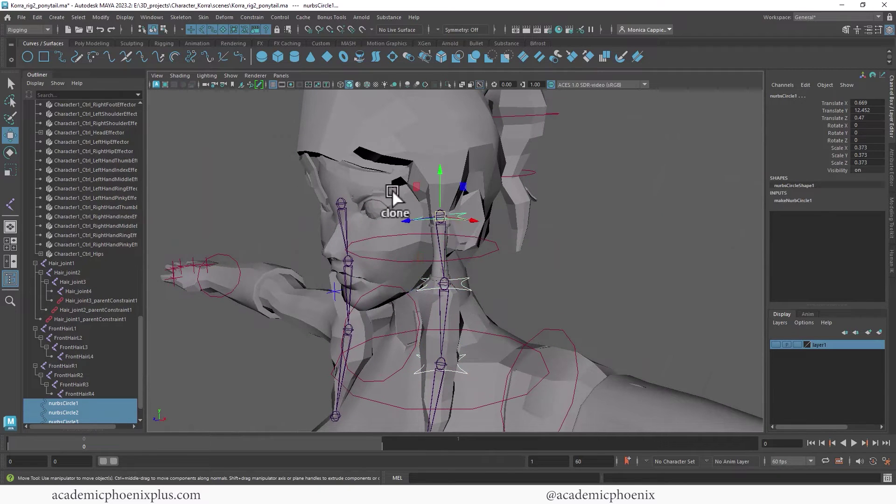
{"action": "left_click", "coordinate": [97, 42]}
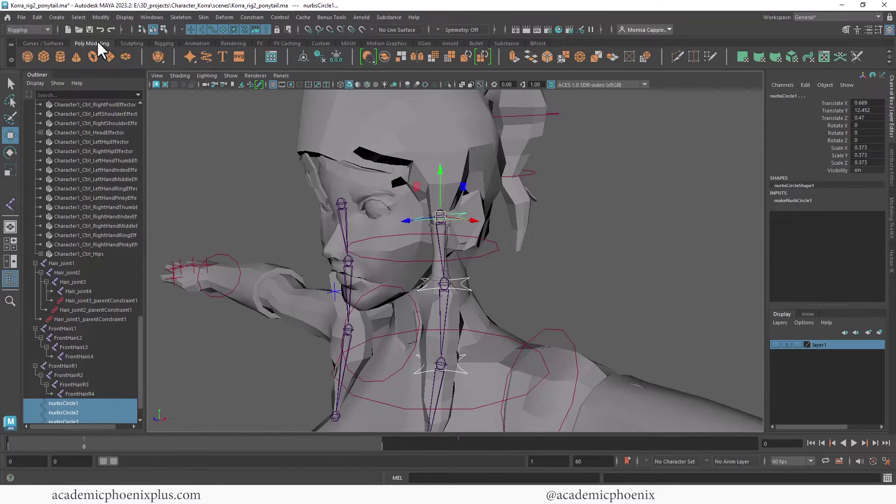
{"action": "left_click", "coordinate": [320, 56]}
{"action": "left_click", "coordinate": [335, 57]}
Rename the three star curves, from the highest down, as Hair1_L_Ctrl, Hair2_L_Ctrl and Hair3_L_Ctrl.
{"action": "left_click_drag", "start_coordinate": [142, 326], "coordinate": [140, 346]}
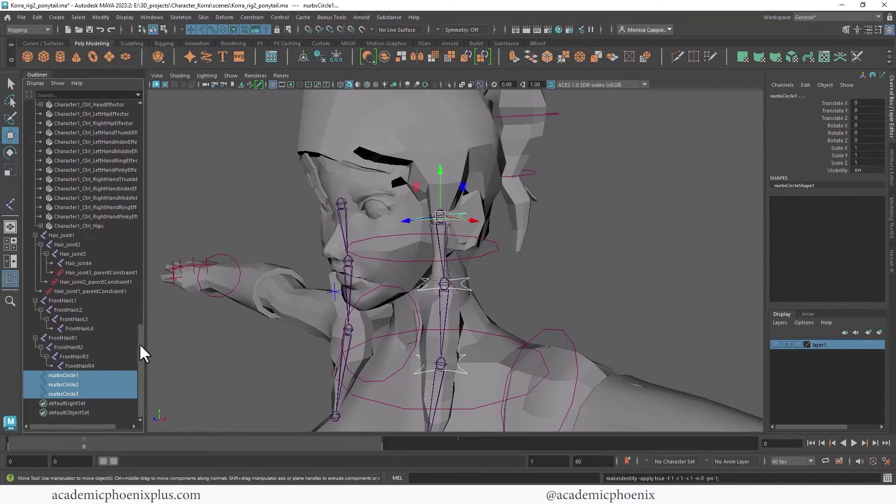
{"action": "double_click", "coordinate": [66, 376]}
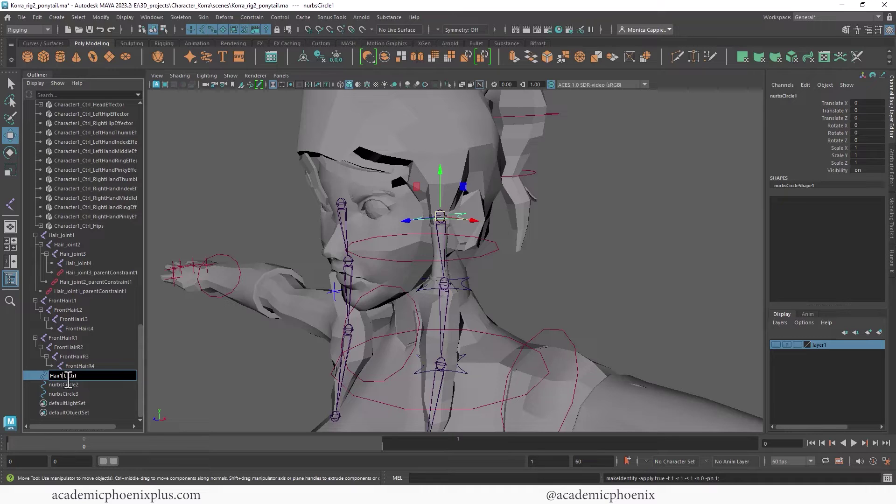
{"action": "key", "text": "Return"}
{"action": "double_click", "coordinate": [83, 386]}
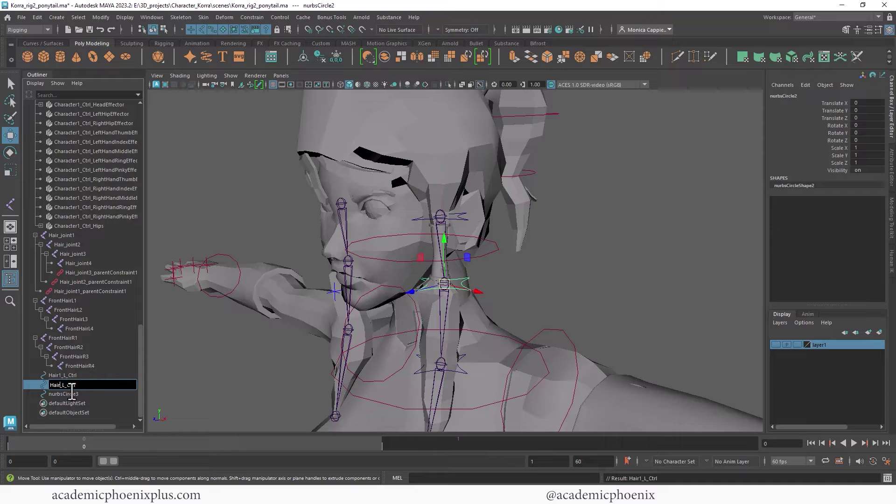
{"action": "type", "text": "2"}
{"action": "key", "text": "Return"}
{"action": "double_click", "coordinate": [77, 396]}
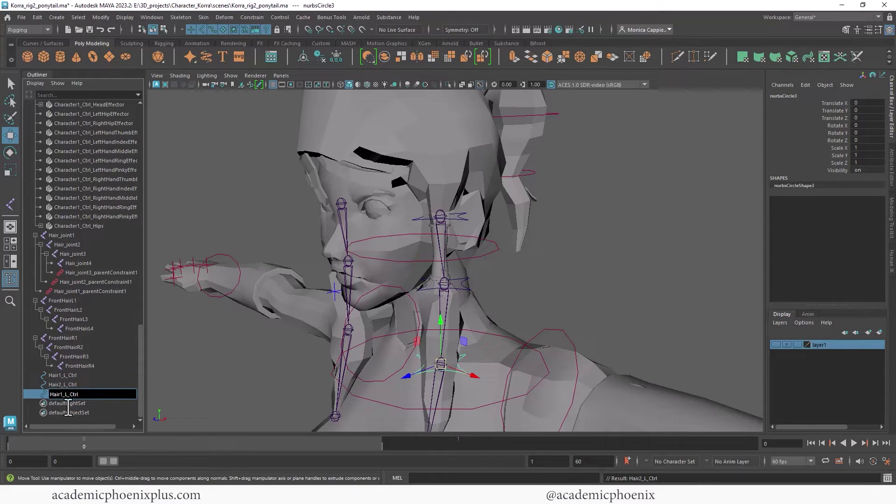
{"action": "type", "text": "3"}
{"action": "key", "text": "Return"}
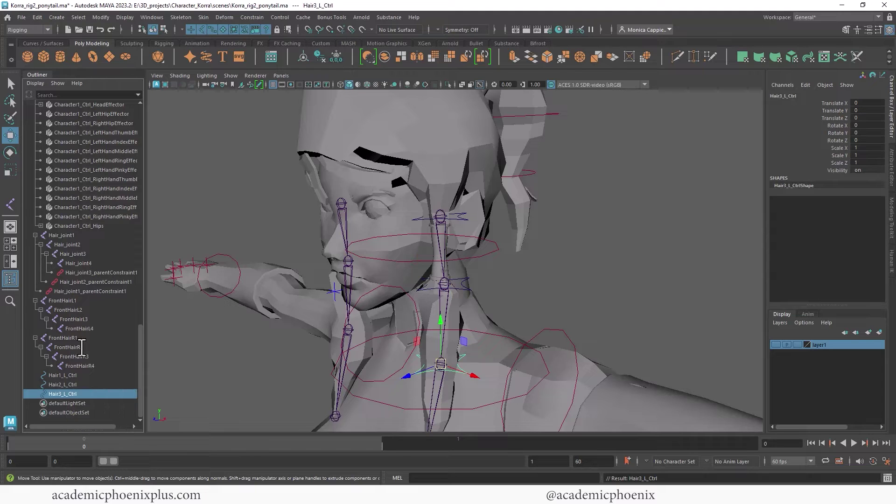
Parent Hair2_L_Ctrl under Hair1_L_Ctrl and Hair3_L_Ctrl under Hair2_L_Ctrl.
{"action": "left_click", "coordinate": [76, 385]}
{"action": "middle_click_drag", "start_coordinate": [77, 386], "coordinate": [65, 376]}
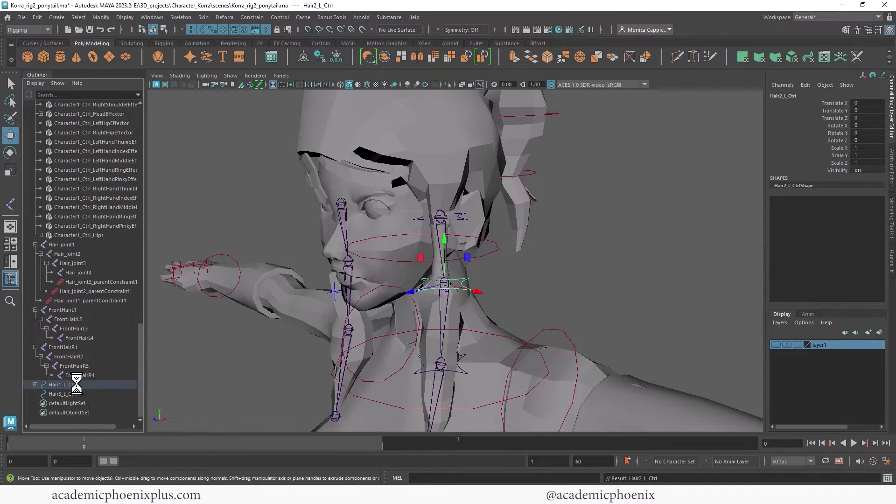
{"action": "left_click", "coordinate": [35, 384]}
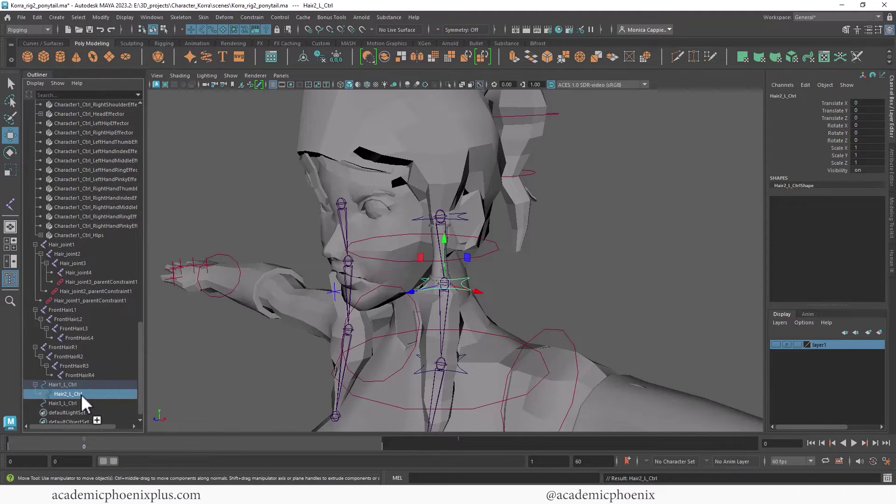
{"action": "middle_click_drag", "start_coordinate": [52, 404], "coordinate": [41, 393]}
Duplicate the Hair1_L_Ctrl control together with its child controls.
{"action": "left_click", "coordinate": [93, 384]}
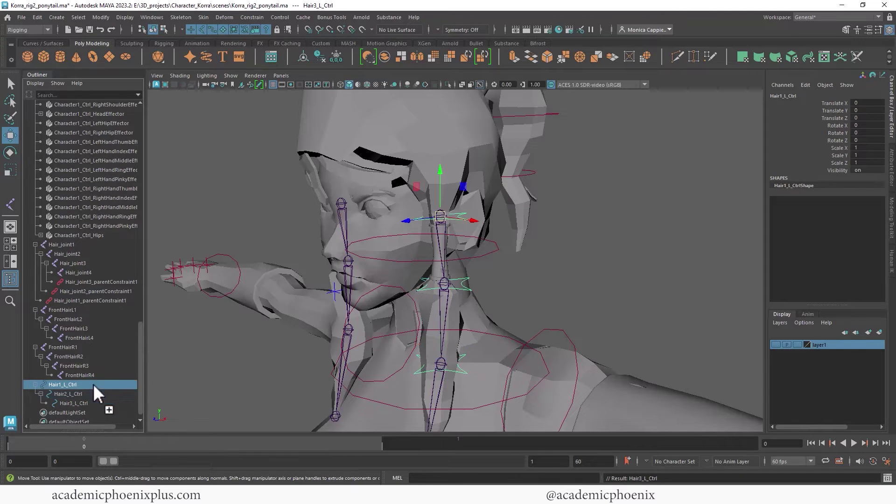
{"action": "left_click_drag", "start_coordinate": [576, 266], "coordinate": [568, 214], "text": "alt"}
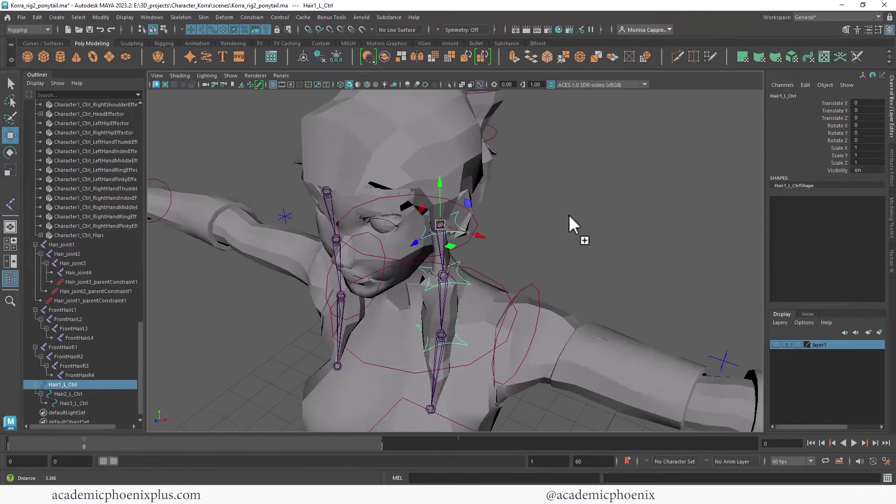
{"action": "right_click_drag", "start_coordinate": [568, 214], "coordinate": [668, 217], "text": "alt"}
{"action": "left_click", "coordinate": [668, 217]}
{"action": "left_click", "coordinate": [445, 191]}
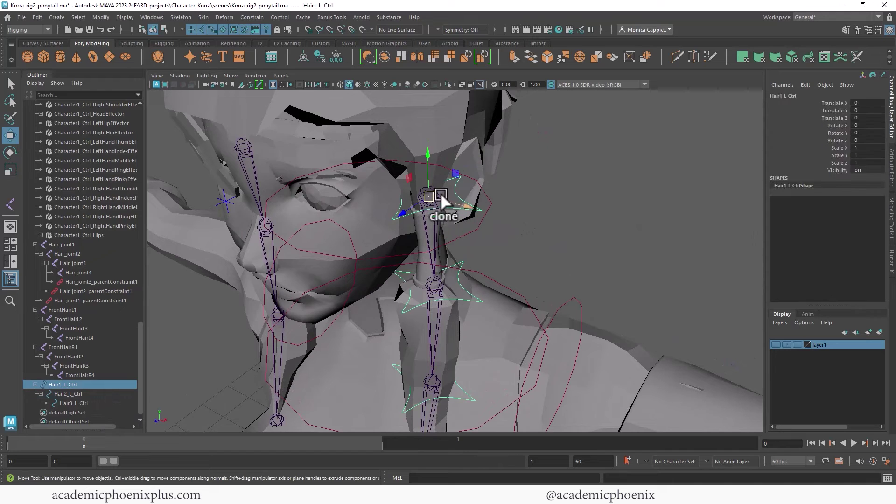
{"action": "key", "text": "q"}
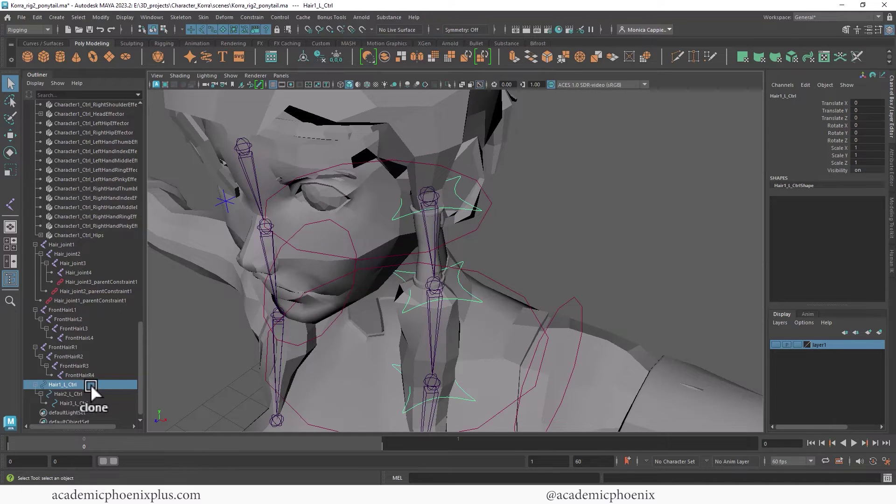
{"action": "key", "text": "ctrl+d"}
Snap the duplicated control hierarchy onto joint FrontHairR1, with Translate X at about -1.27.
{"action": "right_click_drag", "start_coordinate": [322, 242], "coordinate": [326, 270], "text": "alt"}
{"action": "middle_click_drag", "start_coordinate": [326, 270], "coordinate": [429, 244], "text": "alt"}
{"action": "key", "text": "w"}
{"action": "middle_click", "coordinate": [342, 198]}
{"action": "left_click_drag", "start_coordinate": [372, 216], "coordinate": [435, 229], "text": "alt"}
{"action": "middle_click", "coordinate": [323, 236]}
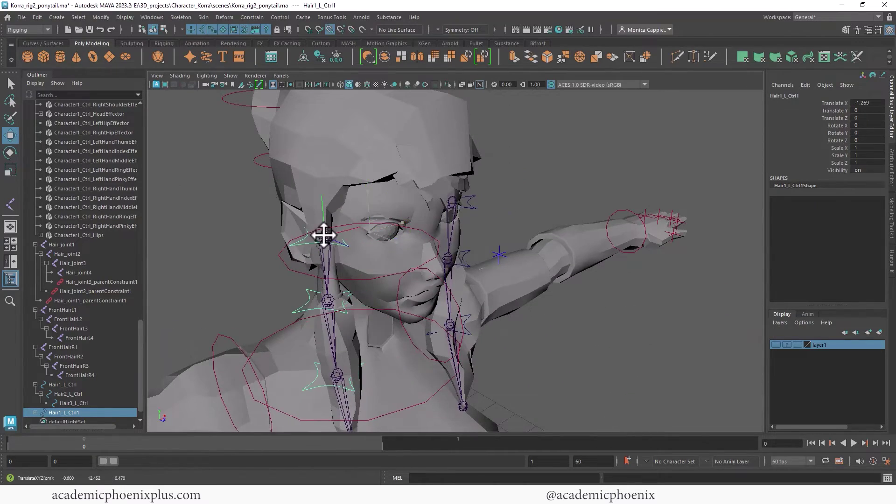
Snap the second control of the duplicated hierarchy onto joint FrontHairR2.
{"action": "left_click_drag", "start_coordinate": [369, 232], "coordinate": [374, 269], "text": "alt"}
{"action": "key", "text": "Down"}
{"action": "middle_click_drag", "start_coordinate": [366, 253], "coordinate": [360, 246]}
{"action": "middle_click", "coordinate": [360, 245]}
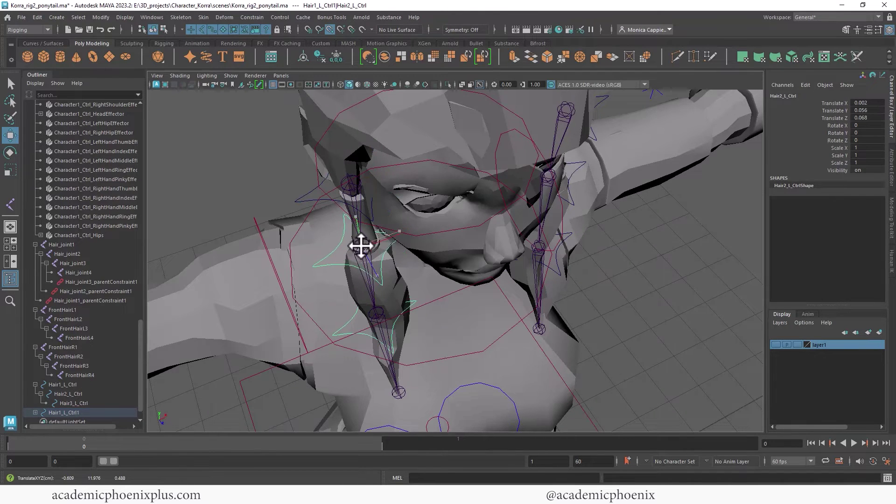
Snap the third control of the duplicated hierarchy onto joint FrontHairR3, adjusting it from several angles.
{"action": "left_click", "coordinate": [395, 323]}
{"action": "middle_click_drag", "start_coordinate": [378, 309], "coordinate": [375, 310]}
{"action": "left_click_drag", "start_coordinate": [412, 309], "coordinate": [468, 292], "text": "alt"}
{"action": "middle_click_drag", "start_coordinate": [468, 292], "coordinate": [411, 305]}
{"action": "left_click_drag", "start_coordinate": [419, 304], "coordinate": [593, 261], "text": "alt"}
Refine the second duplicated control's placement on FrontHairR2 and select the top control of that hierarchy.
{"action": "left_click", "coordinate": [420, 256]}
{"action": "left_click", "coordinate": [376, 238]}
{"action": "middle_click_drag", "start_coordinate": [376, 242], "coordinate": [400, 252]}
{"action": "left_click_drag", "start_coordinate": [401, 253], "coordinate": [389, 283], "text": "alt"}
{"action": "key", "text": "Up"}
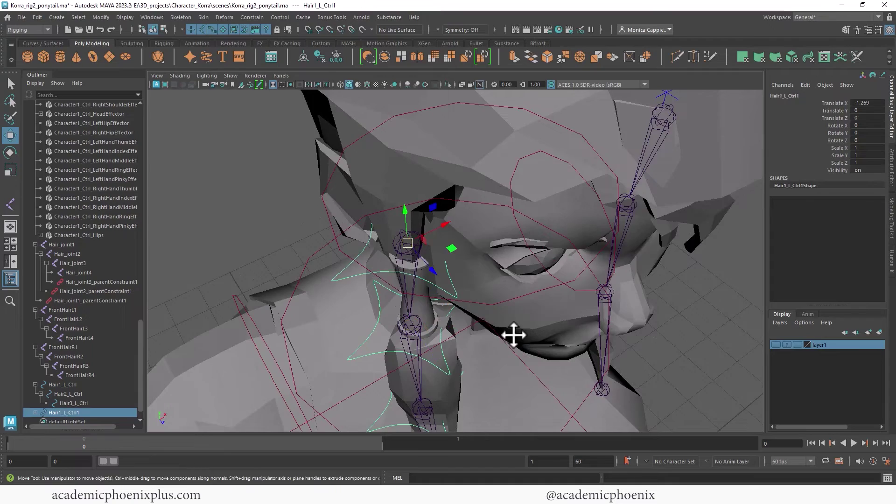
{"action": "left_click_drag", "start_coordinate": [513, 336], "coordinate": [429, 244], "text": "alt"}
{"action": "right_click_drag", "start_coordinate": [429, 244], "coordinate": [628, 256], "text": "alt"}
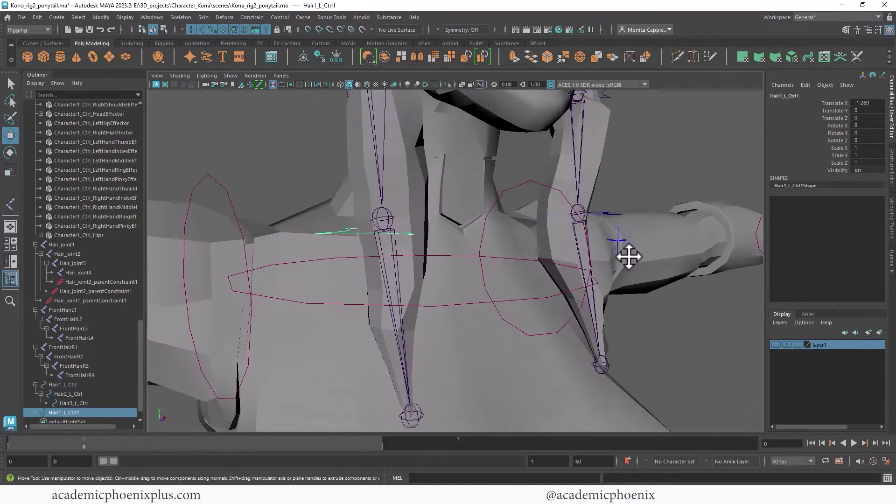
Re-snap the third control of the duplicated hierarchy onto joint FrontHairR3 to correct its placement.
{"action": "key", "text": "Down"}
{"action": "key", "text": "Down"}
{"action": "left_click_drag", "start_coordinate": [362, 234], "coordinate": [374, 260], "text": "alt"}
{"action": "right_click_drag", "start_coordinate": [374, 259], "coordinate": [624, 234], "text": "alt"}
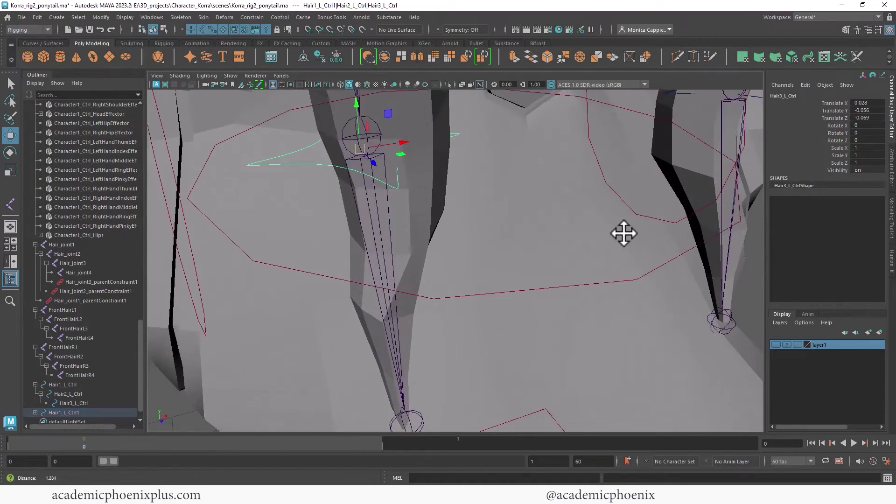
{"action": "key", "text": "v"}
{"action": "left_click_drag", "start_coordinate": [374, 140], "coordinate": [636, 208]}
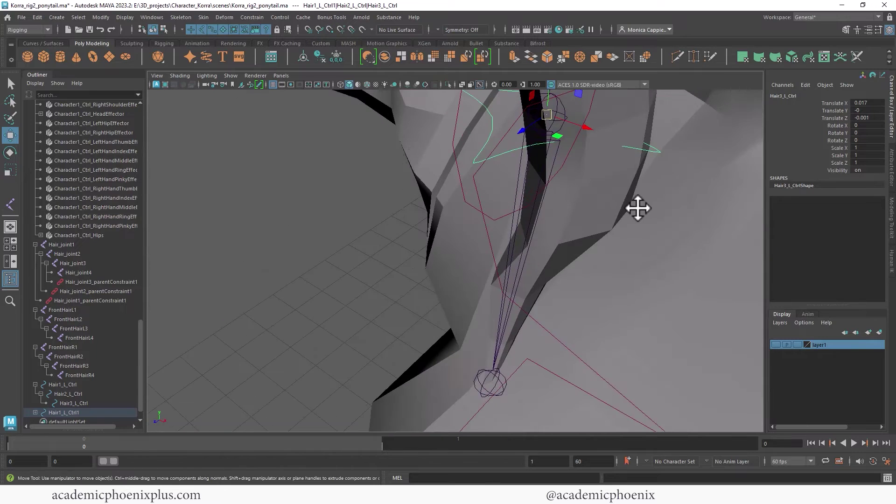
{"action": "right_click_drag", "start_coordinate": [636, 208], "coordinate": [470, 199], "text": "alt"}
{"action": "left_click_drag", "start_coordinate": [453, 264], "coordinate": [453, 260], "text": "alt"}
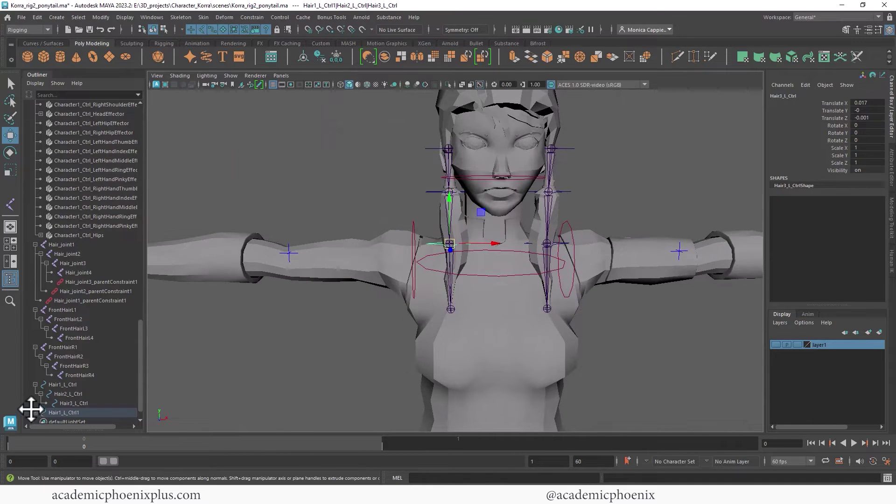
Expand the duplicated control hierarchy and rename its controls Hair1_R_Ctrl1, Hair2_R_Ctrl and Hair3_R_Ctrl.
{"action": "scroll", "coordinate": [126, 406], "scroll_direction": "down", "scroll_amount": 2}
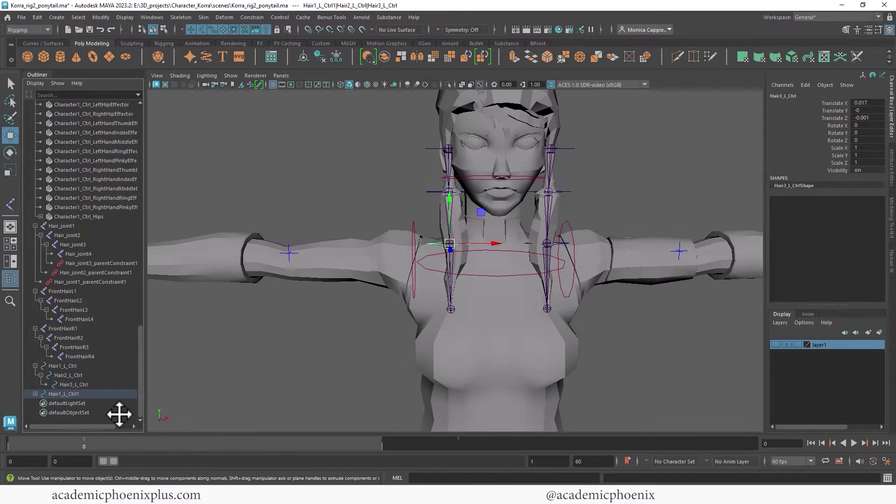
{"action": "left_click", "coordinate": [36, 394]}
{"action": "left_click", "coordinate": [40, 402]}
{"action": "scroll", "coordinate": [101, 396], "scroll_direction": "down", "scroll_amount": 2}
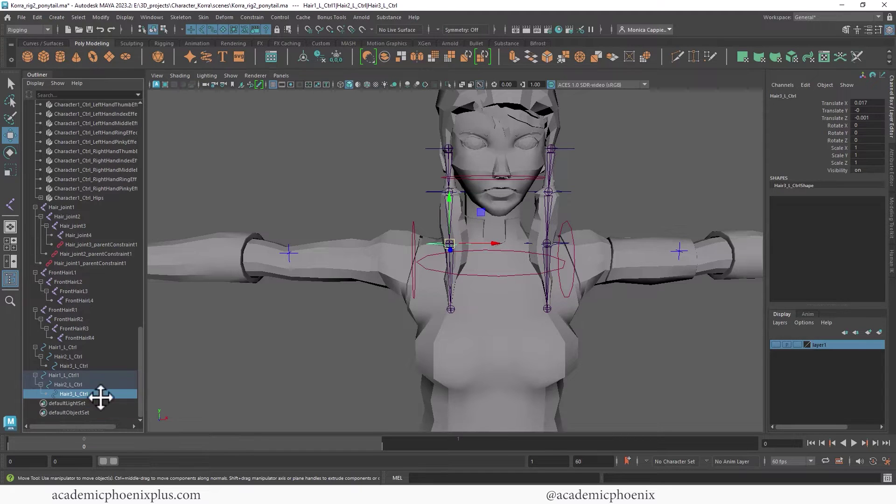
{"action": "double_click", "coordinate": [64, 375]}
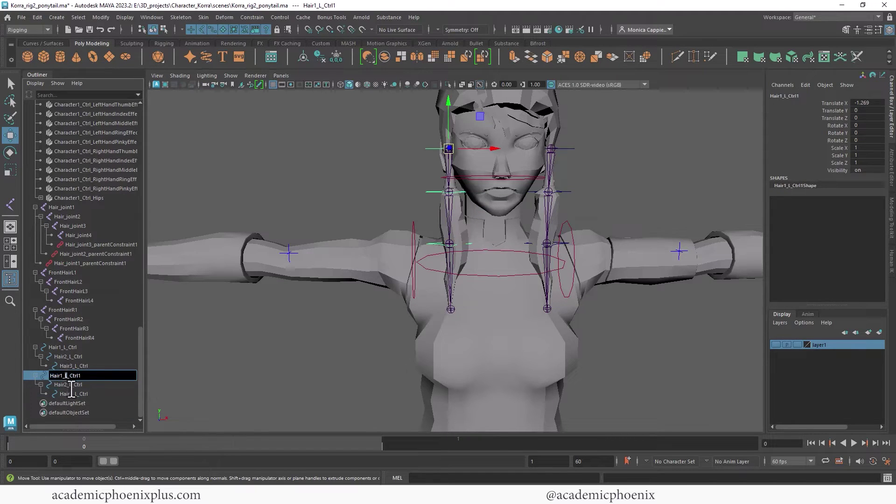
{"action": "type", "text": "R"}
{"action": "double_click", "coordinate": [72, 385]}
{"action": "type", "text": "R"}
{"action": "double_click", "coordinate": [74, 395]}
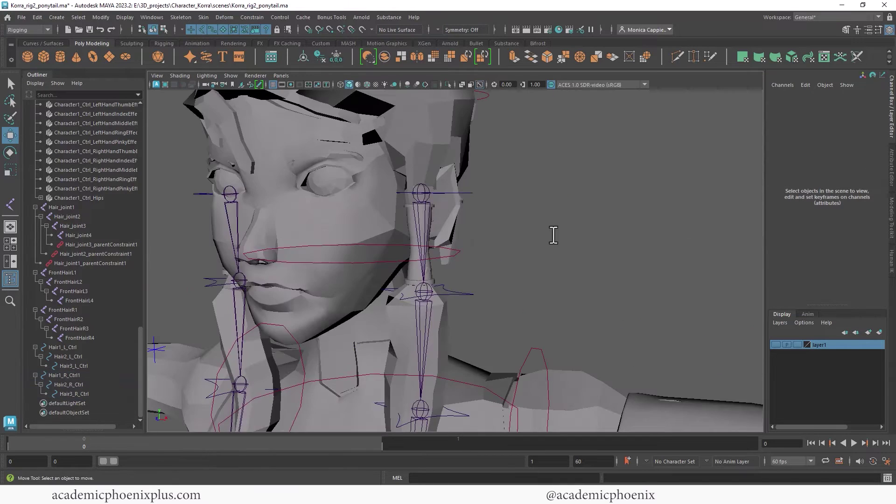
Parent-constrain joint FrontHairL1 to the control Hair1_L_Ctrl.
{"action": "left_click_drag", "start_coordinate": [554, 235], "coordinate": [441, 208], "text": "alt"}
{"action": "key", "text": "q"}
{"action": "left_click", "coordinate": [469, 204]}
{"action": "left_click", "coordinate": [425, 209], "text": "shift"}
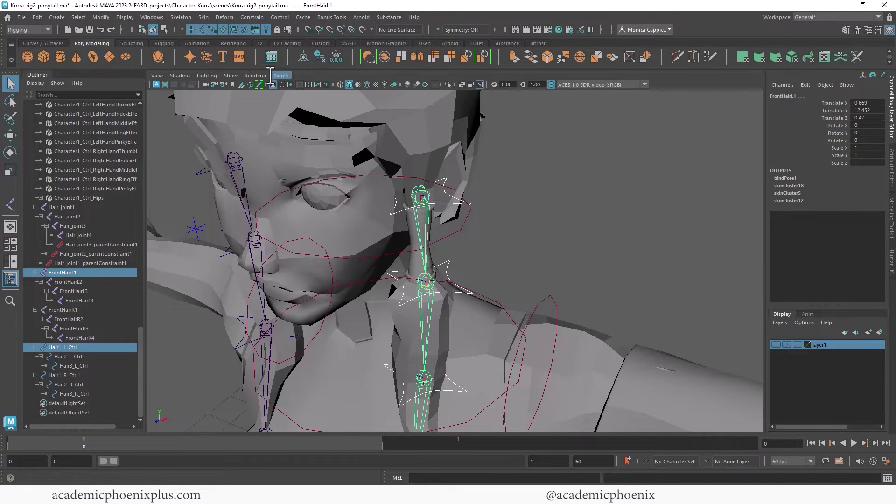
{"action": "left_click", "coordinate": [251, 18]}
{"action": "left_click", "coordinate": [264, 41]}
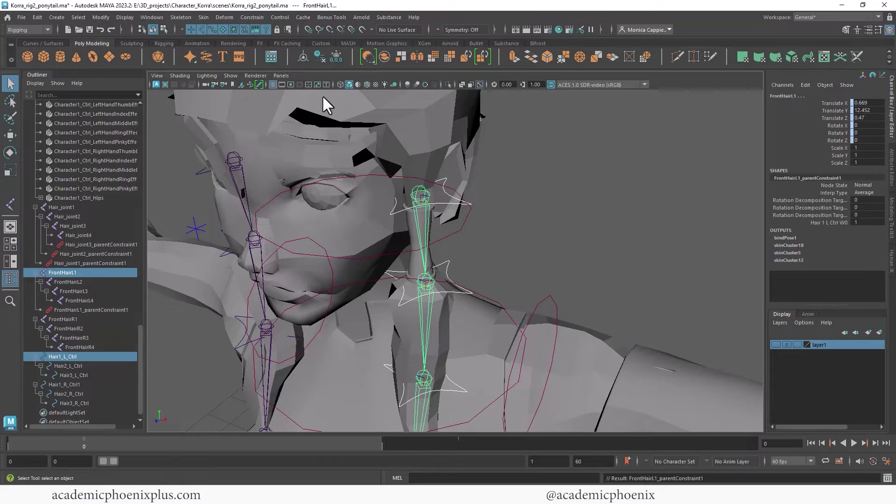
Parent-constrain joint FrontHairL2 to Hair2_L_Ctrl and joint FrontHairL3 to Hair3_L_Ctrl.
{"action": "left_click", "coordinate": [446, 283]}
{"action": "left_click", "coordinate": [427, 286], "text": "shift"}
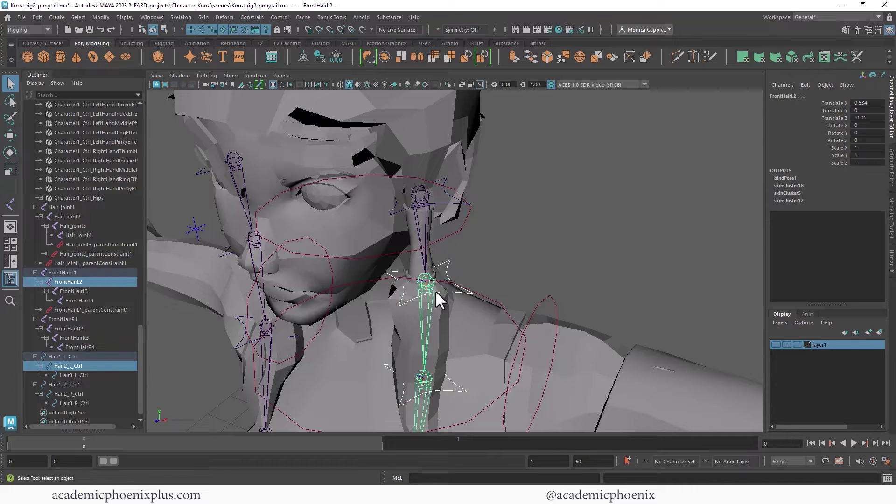
{"action": "key", "text": "g"}
{"action": "middle_click_drag", "start_coordinate": [460, 286], "coordinate": [486, 297], "text": "alt"}
{"action": "left_click", "coordinate": [452, 290]}
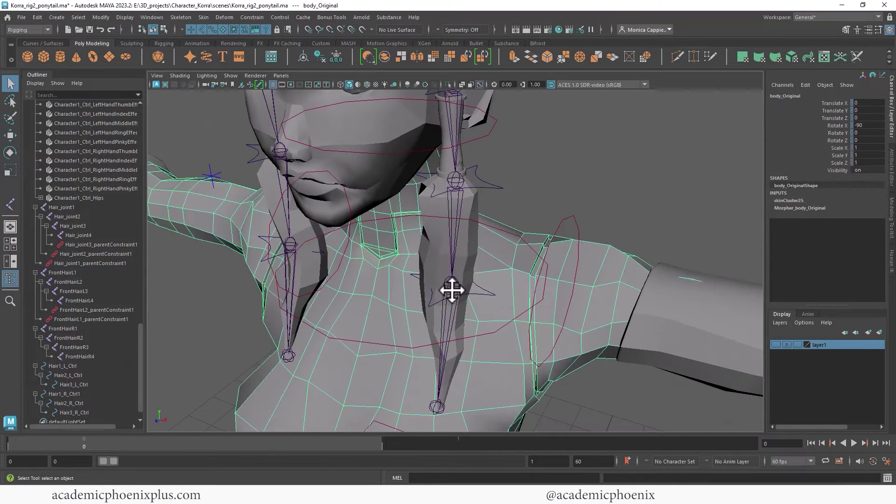
{"action": "left_click", "coordinate": [472, 294]}
{"action": "left_click", "coordinate": [451, 290], "text": "shift"}
{"action": "key", "text": "g"}
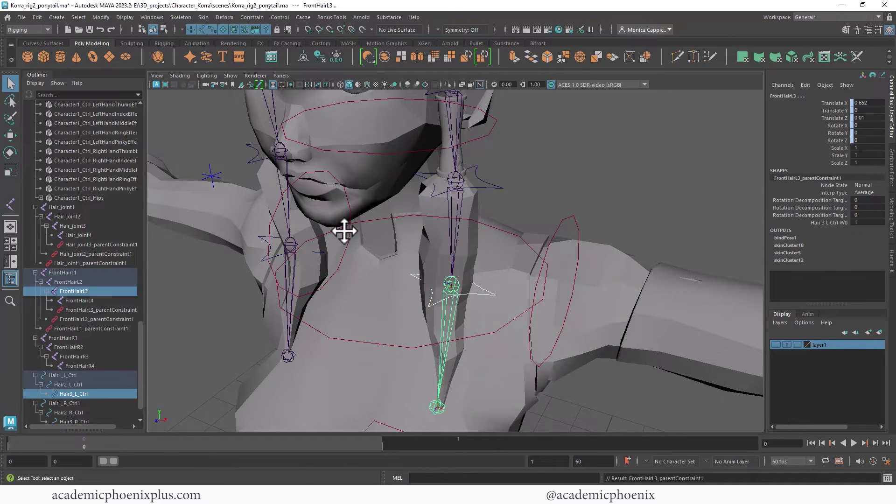
Parent-constrain joint FrontHairR1 to the control Hair1_R_Ctrl1.
{"action": "left_click_drag", "start_coordinate": [344, 230], "coordinate": [365, 266], "text": "alt"}
{"action": "left_click", "coordinate": [230, 205]}
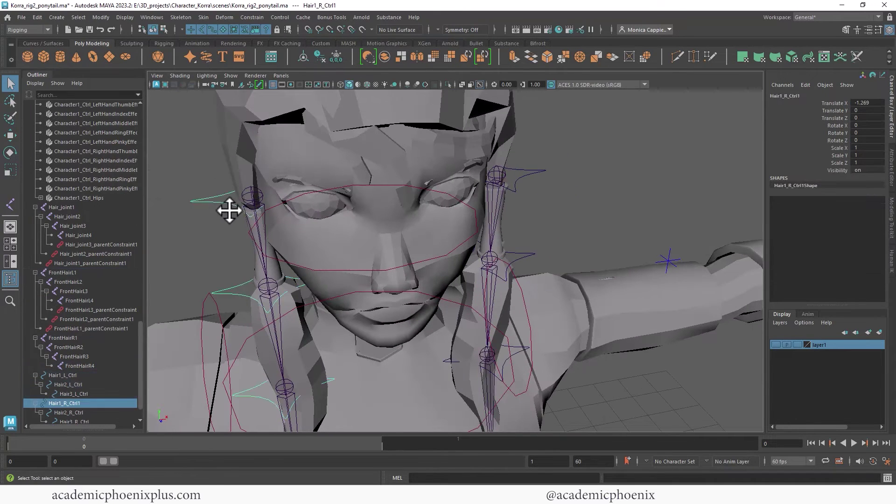
{"action": "left_click", "coordinate": [249, 197], "text": "shift"}
{"action": "left_click", "coordinate": [252, 200], "text": "shift"}
{"action": "left_click", "coordinate": [243, 178], "text": "shift"}
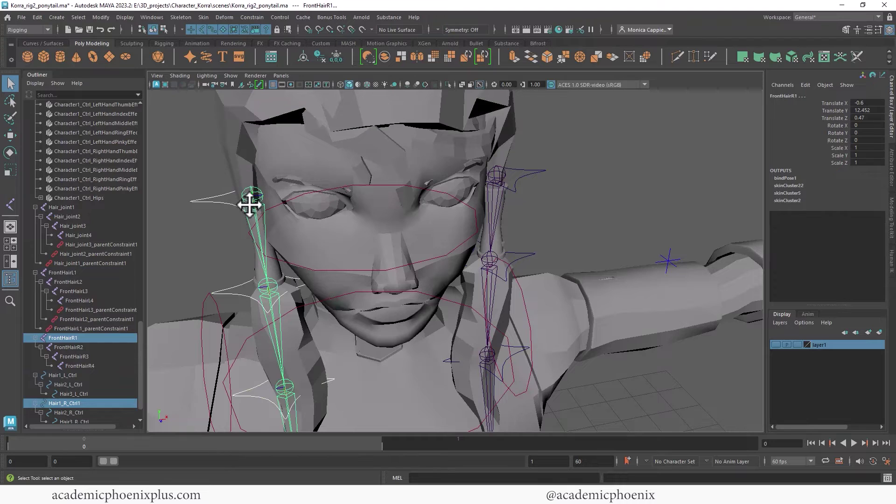
{"action": "key", "text": "g"}
Parent-constrain joint FrontHairR2 to Hair2_R_Ctrl and joint FrontHairR3 to Hair3_R_Ctrl.
{"action": "left_click", "coordinate": [263, 286]}
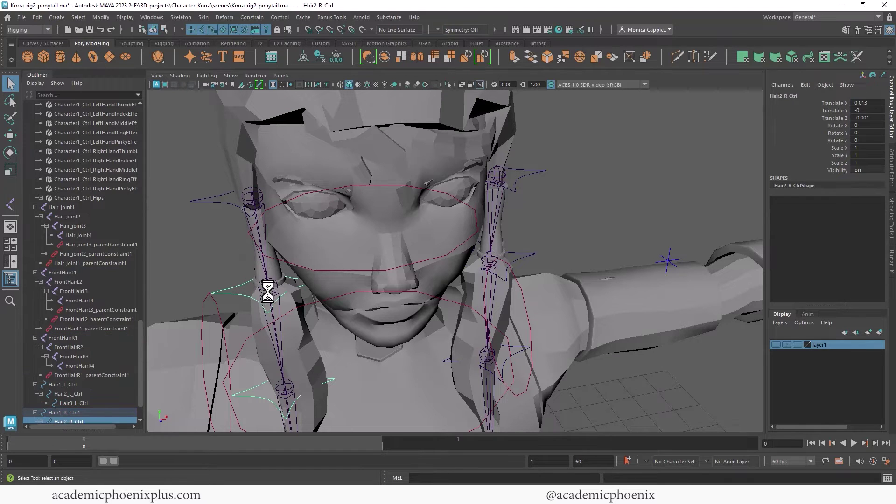
{"action": "left_click", "coordinate": [269, 286], "text": "shift"}
{"action": "key", "text": "g"}
{"action": "middle_click_drag", "start_coordinate": [337, 322], "coordinate": [337, 235], "text": "alt"}
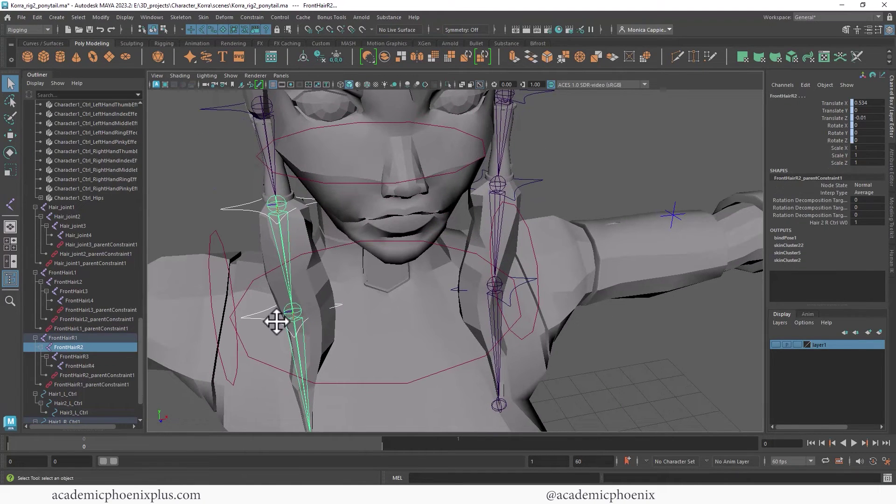
{"action": "left_click", "coordinate": [286, 314]}
{"action": "left_click", "coordinate": [294, 311], "text": "shift"}
{"action": "key", "text": "g"}
{"action": "right_click_drag", "start_coordinate": [519, 229], "coordinate": [360, 190], "text": "alt"}
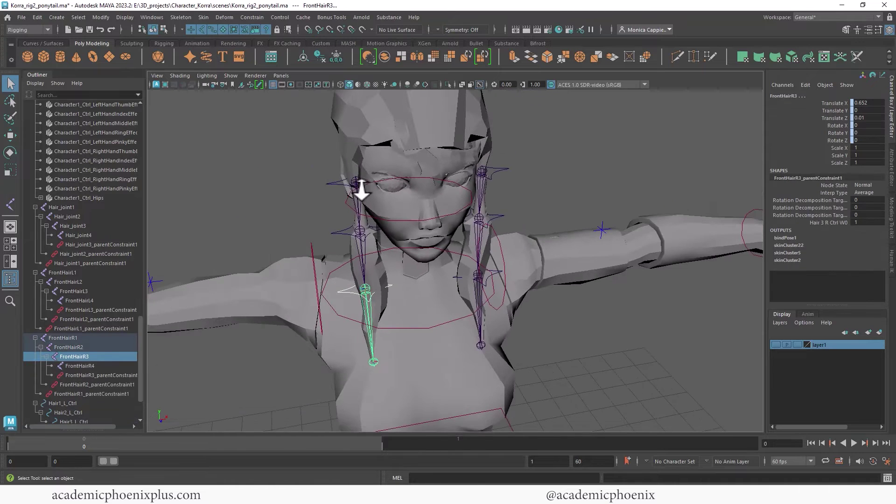
Test the top left hair control Hair1_L_Ctrl by rotating it about Z, and undo the rotation.
{"action": "left_click_drag", "start_coordinate": [625, 183], "coordinate": [536, 207], "text": "alt"}
{"action": "left_click", "coordinate": [488, 198]}
{"action": "left_click", "coordinate": [496, 199]}
{"action": "key", "text": "e"}
{"action": "key", "text": "ctrl+z"}
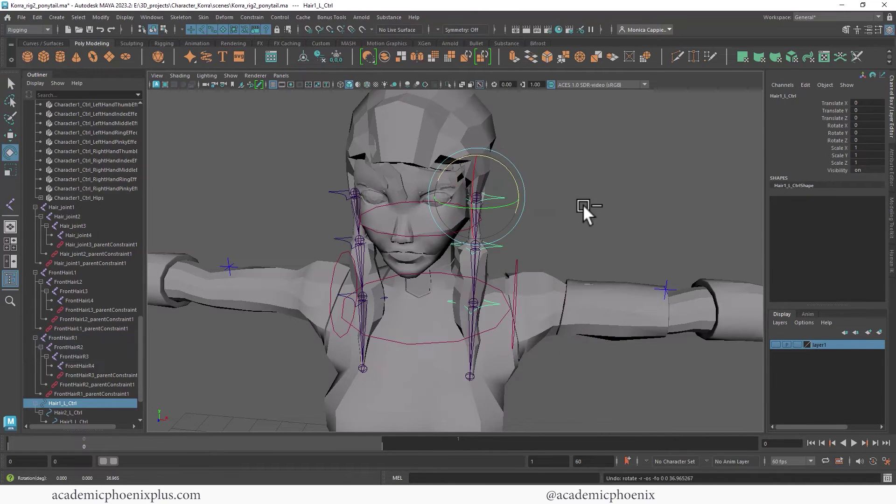
Parent Hair1_L_Ctrl and Hair1_R_Ctrl1 under Character1_Ctrl_HeadEffector and test the link by rotating the head control about 3.55 degrees in Y.
{"action": "right_click_drag", "start_coordinate": [583, 204], "coordinate": [620, 219], "text": "alt"}
{"action": "left_click_drag", "start_coordinate": [513, 210], "coordinate": [379, 247], "text": "alt"}
{"action": "left_click", "coordinate": [320, 218], "text": "shift"}
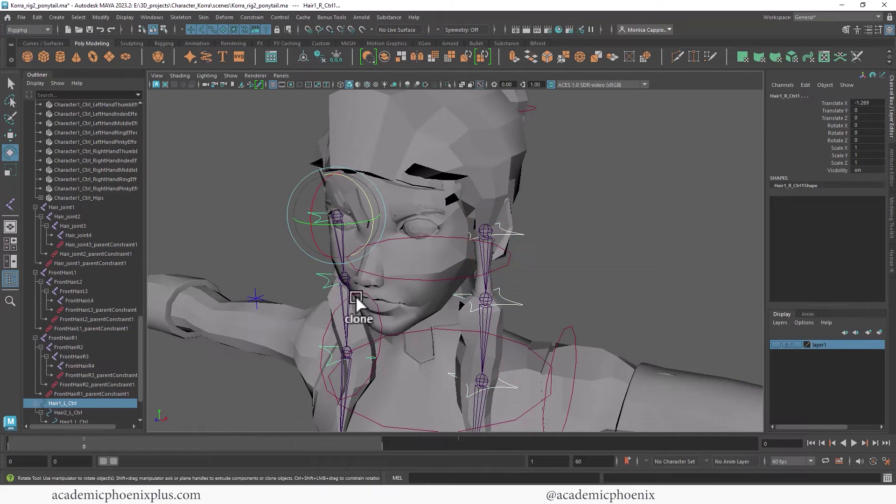
{"action": "left_click", "coordinate": [447, 280]}
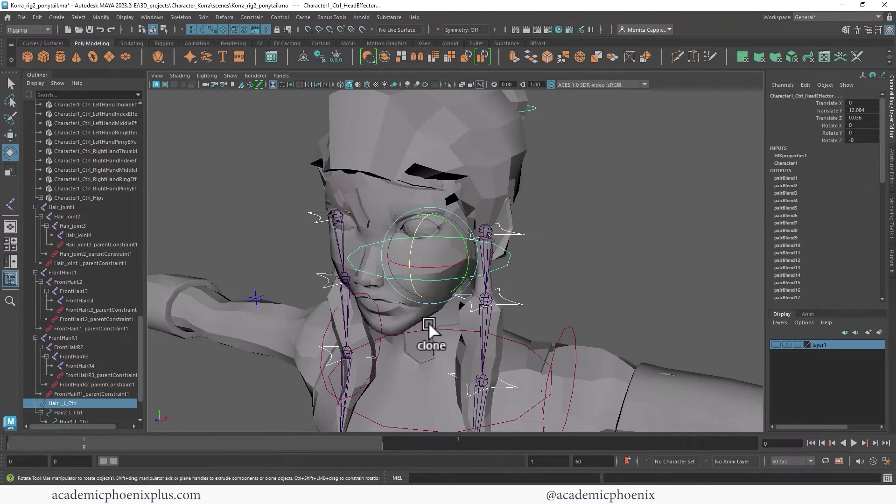
{"action": "left_click", "coordinate": [428, 321]}
{"action": "left_click", "coordinate": [508, 253]}
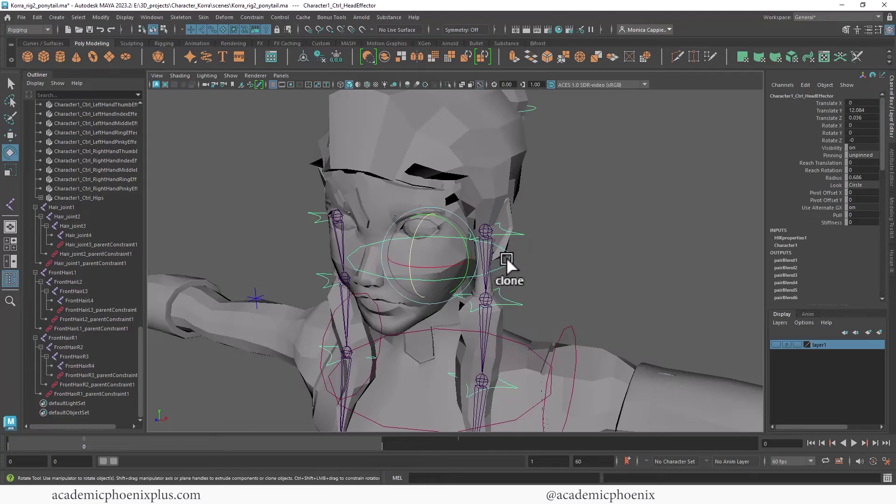
{"action": "mouse_move", "coordinate": [464, 245]}
{"action": "left_mouse_down"}
{"action": "mouse_move", "coordinate": [427, 226]}
{"action": "mouse_move", "coordinate": [491, 269]}
{"action": "mouse_move", "coordinate": [424, 218]}
{"action": "mouse_move", "coordinate": [457, 239]}
{"action": "mouse_move", "coordinate": [480, 272]}
{"action": "mouse_move", "coordinate": [455, 245]}
{"action": "left_mouse_up"}
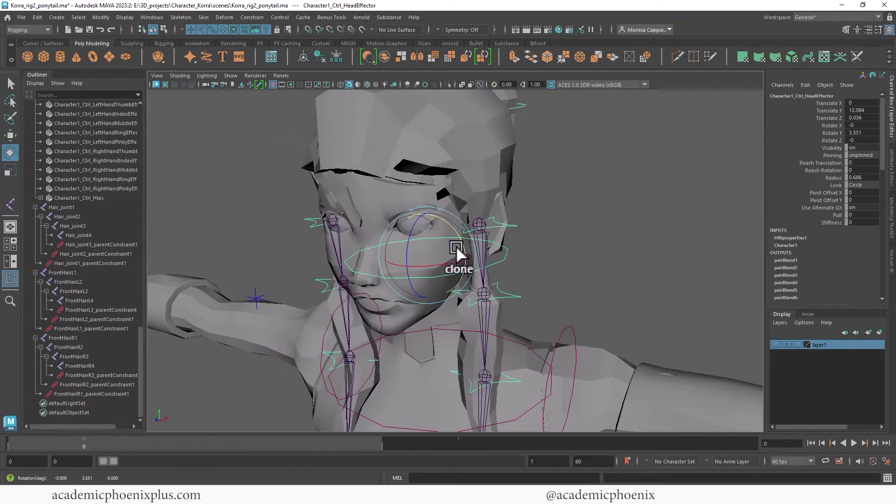
Test the second left hair control Hair2_L_Ctrl by rotating it freely, and undo the rotation.
{"action": "left_click", "coordinate": [516, 295]}
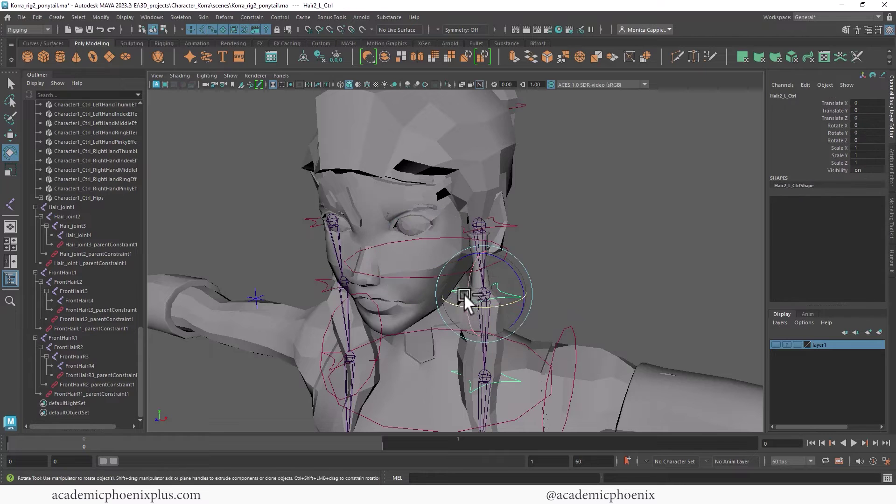
{"action": "left_click_drag", "start_coordinate": [463, 293], "coordinate": [465, 279]}
{"action": "key", "text": "ctrl+z"}
{"action": "key", "text": "ctrl+z"}
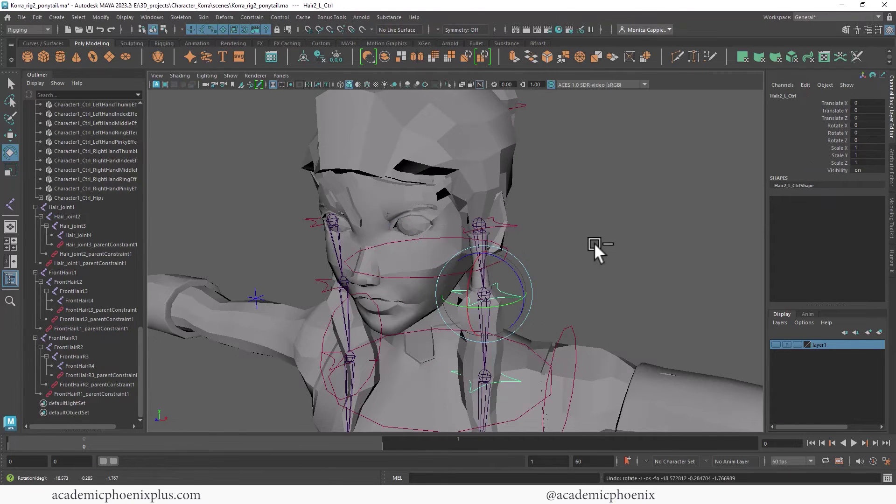
Open the Paint Skin Weights tool settings for the hair cap mesh polySurface8 and select the FrontHairL1 influence.
{"action": "left_click_drag", "start_coordinate": [595, 243], "coordinate": [500, 231], "text": "alt"}
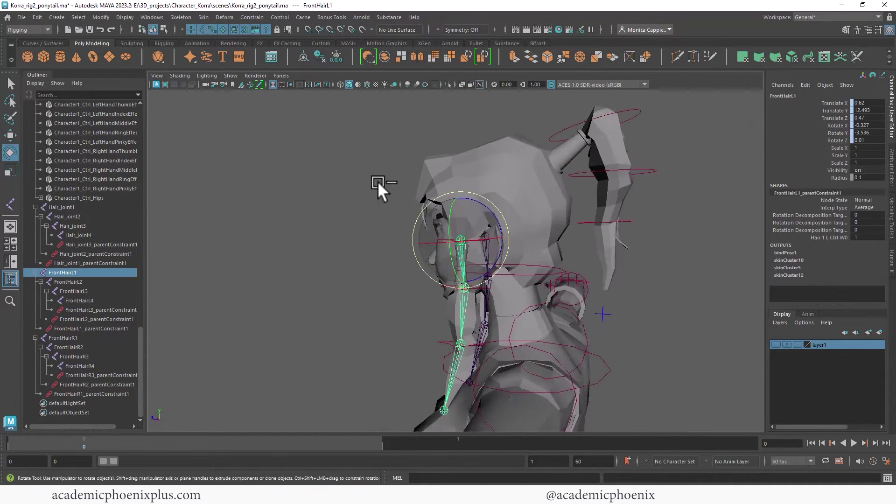
{"action": "right_click", "coordinate": [468, 212]}
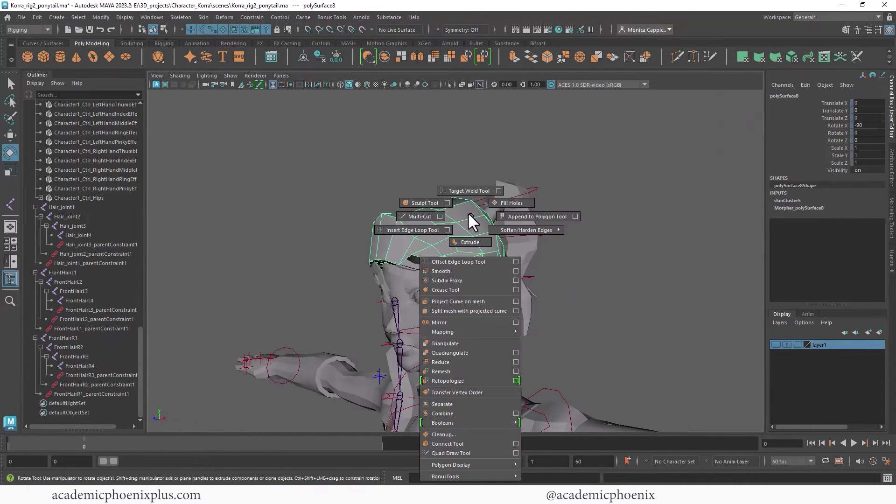
{"action": "left_click", "coordinate": [203, 18]}
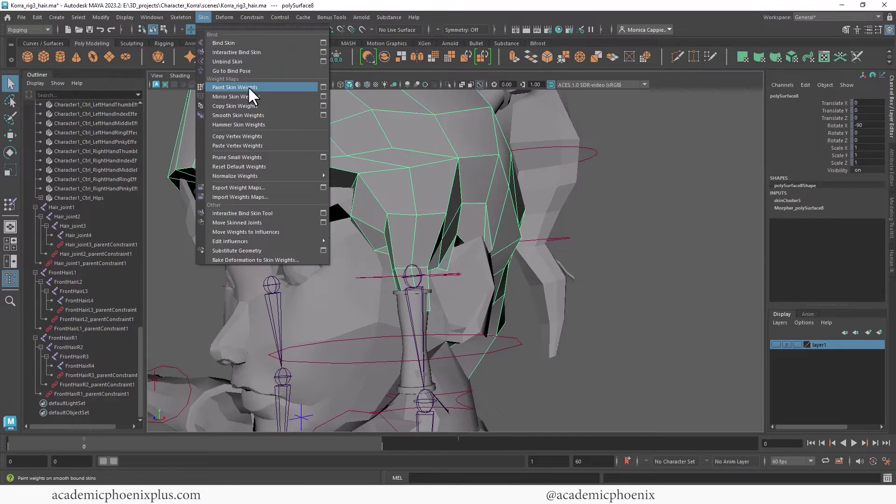
{"action": "left_click", "coordinate": [323, 87]}
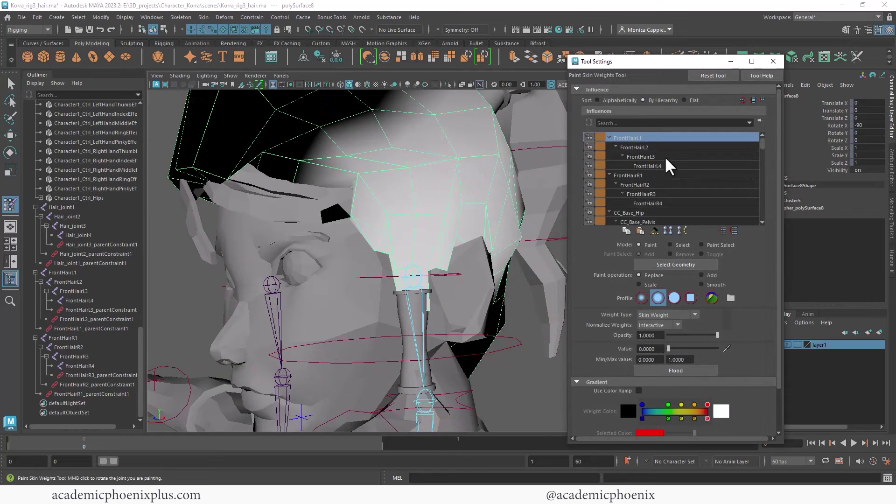
{"action": "left_click", "coordinate": [648, 156]}
{"action": "left_click", "coordinate": [650, 166]}
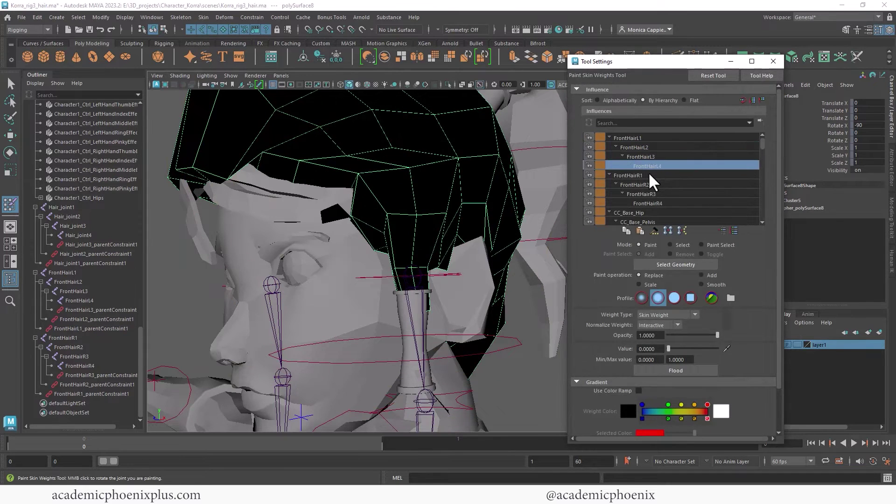
{"action": "left_click", "coordinate": [653, 139]}
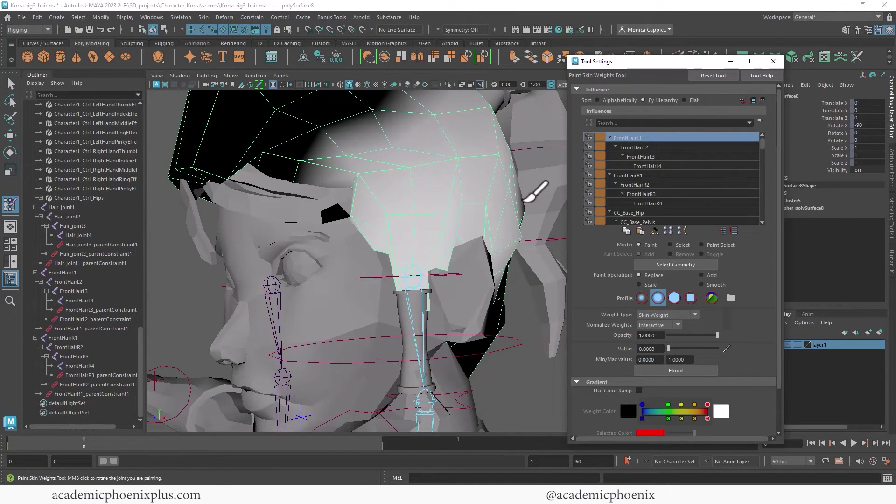
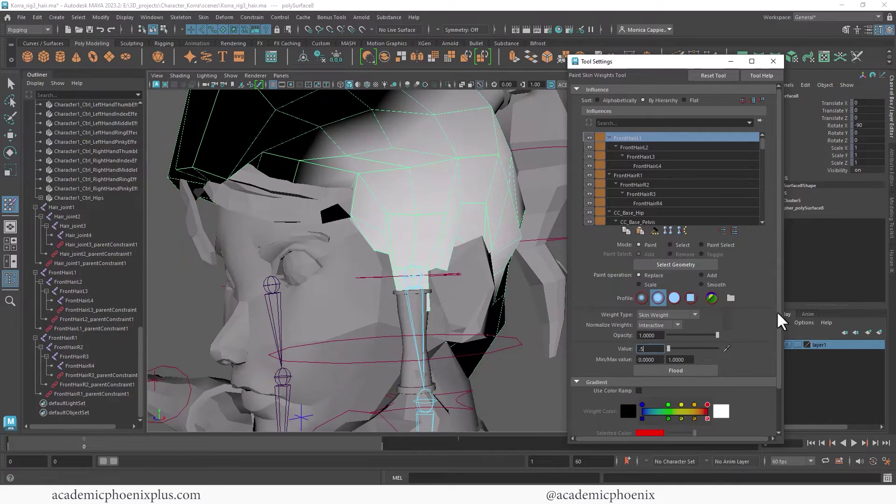
Set the brush's upper radius to 0.1 and reduce the paint value to about 0.05, keeping the Replace operation.
{"action": "key", "text": "Return"}
{"action": "scroll", "coordinate": [652, 419], "scroll_direction": "down", "scroll_amount": 2}
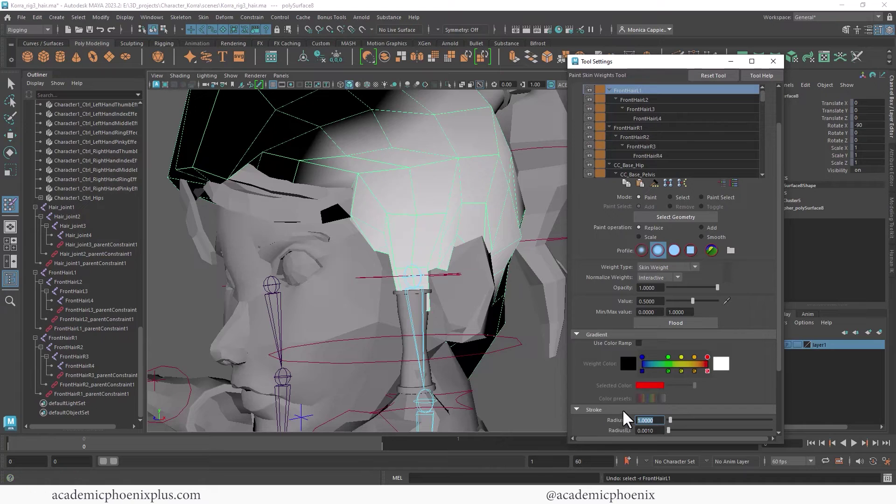
{"action": "type", "text": ".3"}
{"action": "key", "text": "Return"}
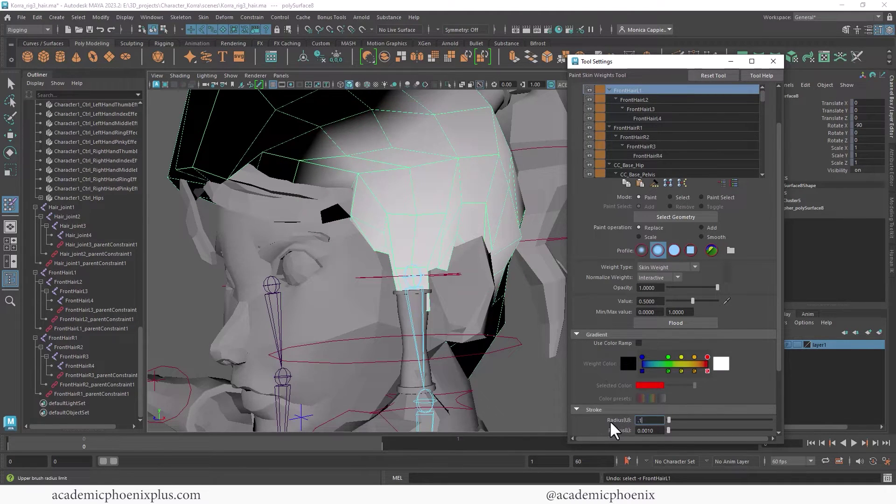
{"action": "type", "text": ".1"}
{"action": "key", "text": "Return"}
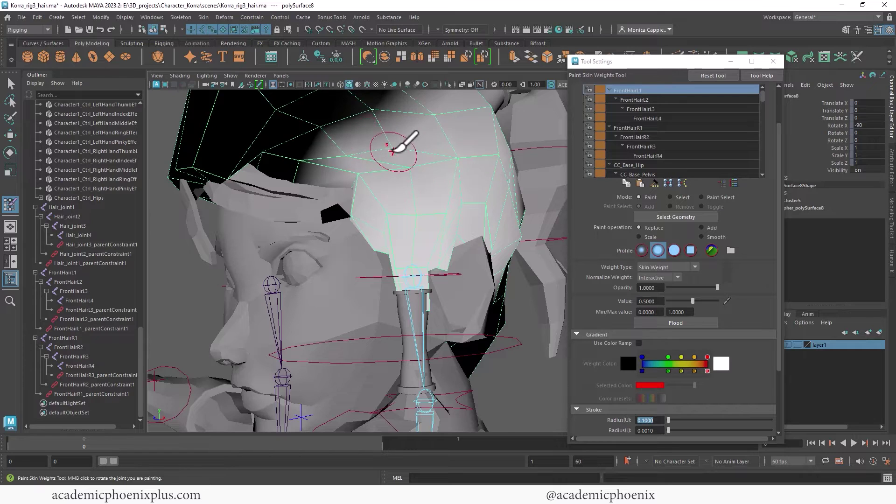
{"action": "left_click_drag", "start_coordinate": [694, 300], "coordinate": [670, 301]}
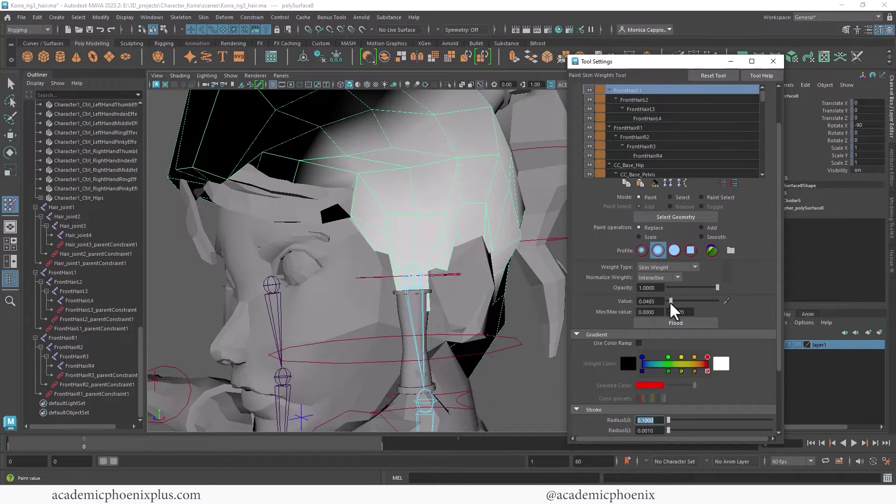
Paint the FrontHairL1 weight down over the top and back of the hair cap, enlarging the brush's upper radius to 0.2.
{"action": "mouse_move", "coordinate": [348, 140]}
{"action": "left_mouse_down"}
{"action": "mouse_move", "coordinate": [406, 165]}
{"action": "mouse_move", "coordinate": [346, 150]}
{"action": "mouse_move", "coordinate": [368, 156]}
{"action": "mouse_move", "coordinate": [476, 119]}
{"action": "mouse_move", "coordinate": [456, 84]}
{"action": "mouse_move", "coordinate": [295, 183]}
{"action": "mouse_move", "coordinate": [202, 164]}
{"action": "mouse_move", "coordinate": [410, 230]}
{"action": "mouse_move", "coordinate": [372, 229]}
{"action": "mouse_move", "coordinate": [386, 233]}
{"action": "mouse_move", "coordinate": [378, 271]}
{"action": "left_mouse_up"}
{"action": "mouse_move", "coordinate": [377, 271]}
{"action": "left_mouse_down", "text": "alt"}
{"action": "mouse_move", "coordinate": [415, 256]}
{"action": "mouse_move", "coordinate": [396, 268]}
{"action": "left_mouse_up", "text": "alt"}
{"action": "mouse_move", "coordinate": [431, 234]}
{"action": "left_mouse_down"}
{"action": "mouse_move", "coordinate": [445, 226]}
{"action": "mouse_move", "coordinate": [458, 136]}
{"action": "left_mouse_up"}
{"action": "key", "text": "space"}
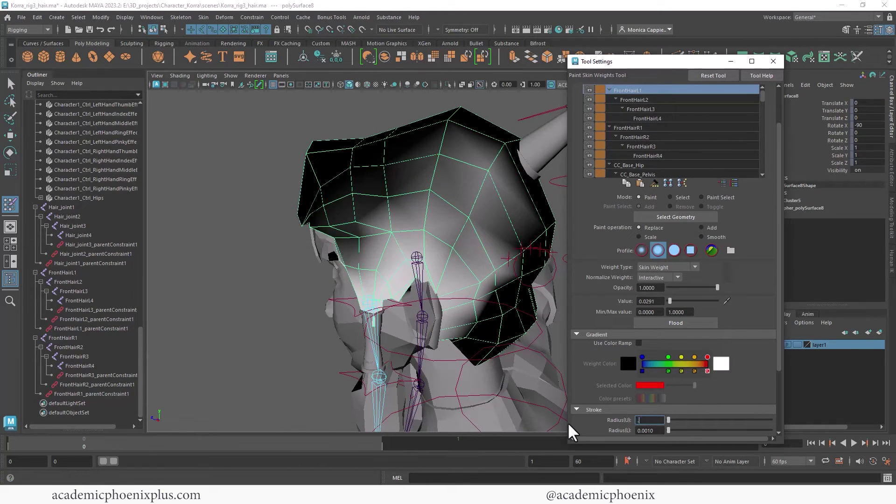
{"action": "mouse_move", "coordinate": [491, 149]}
{"action": "left_mouse_down"}
{"action": "mouse_move", "coordinate": [476, 218]}
{"action": "mouse_move", "coordinate": [520, 190]}
{"action": "mouse_move", "coordinate": [456, 183]}
{"action": "mouse_move", "coordinate": [430, 194]}
{"action": "mouse_move", "coordinate": [450, 144]}
{"action": "mouse_move", "coordinate": [390, 201]}
{"action": "mouse_move", "coordinate": [487, 256]}
{"action": "left_mouse_up"}
Set the paint value to 0 and remove FrontHairL1 weight from the cap's back, nape and sides, keeping it around the front strand's root.
{"action": "left_click_drag", "start_coordinate": [670, 301], "coordinate": [665, 301]}
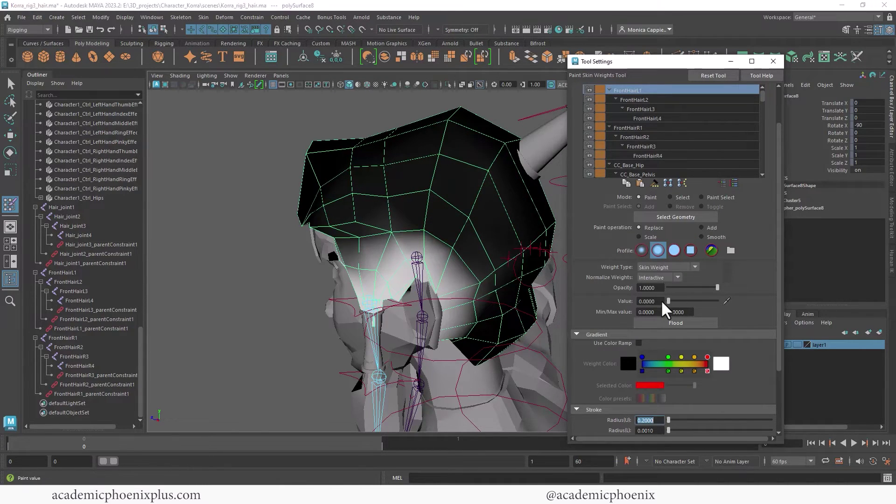
{"action": "left_click_drag", "start_coordinate": [468, 252], "coordinate": [474, 292]}
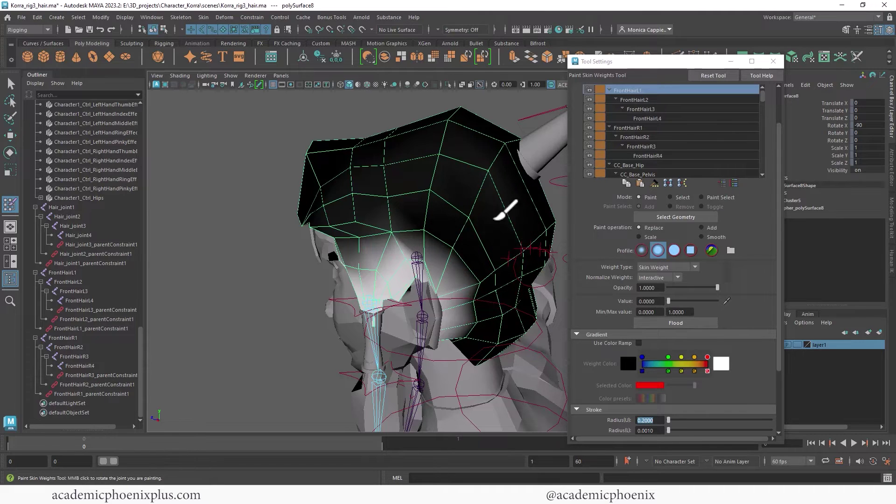
{"action": "mouse_move", "coordinate": [495, 218]}
{"action": "left_mouse_down"}
{"action": "mouse_move", "coordinate": [400, 176]}
{"action": "mouse_move", "coordinate": [488, 194]}
{"action": "mouse_move", "coordinate": [504, 256]}
{"action": "mouse_move", "coordinate": [411, 235]}
{"action": "mouse_move", "coordinate": [466, 260]}
{"action": "mouse_move", "coordinate": [392, 236]}
{"action": "mouse_move", "coordinate": [365, 272]}
{"action": "mouse_move", "coordinate": [445, 264]}
{"action": "mouse_move", "coordinate": [457, 319]}
{"action": "left_mouse_up"}
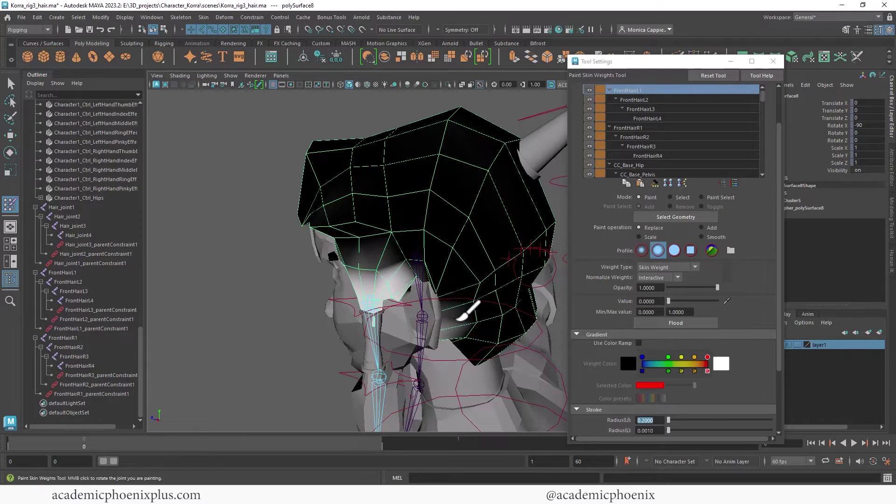
{"action": "left_click_drag", "start_coordinate": [513, 312], "coordinate": [480, 356], "text": "alt"}
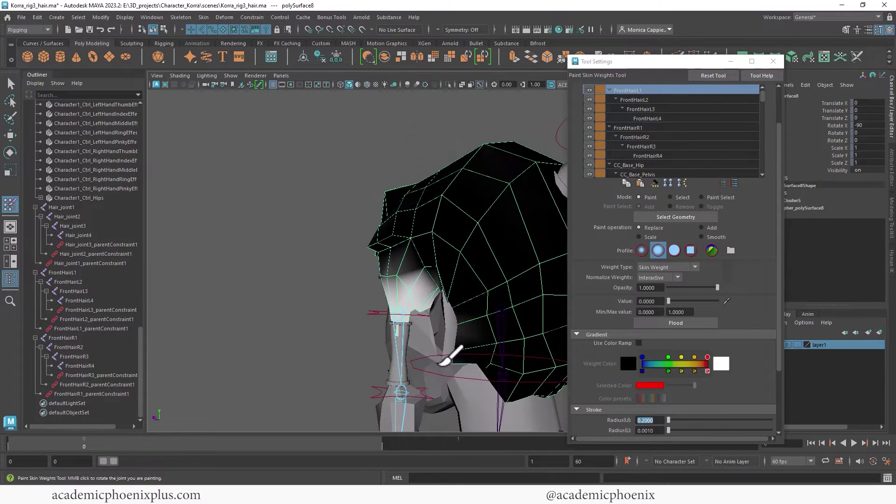
{"action": "left_click_drag", "start_coordinate": [467, 311], "coordinate": [449, 376]}
{"action": "left_click_drag", "start_coordinate": [480, 260], "coordinate": [439, 274], "text": "alt"}
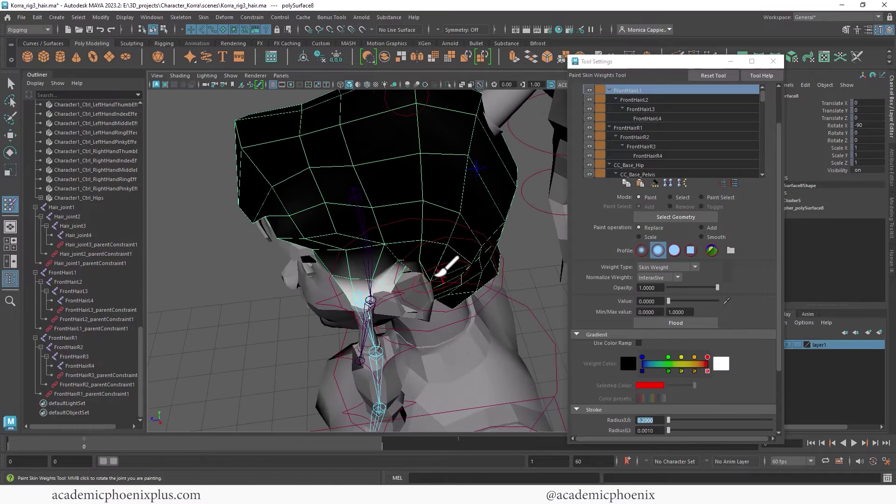
{"action": "left_click_drag", "start_coordinate": [266, 277], "coordinate": [366, 194], "text": "alt"}
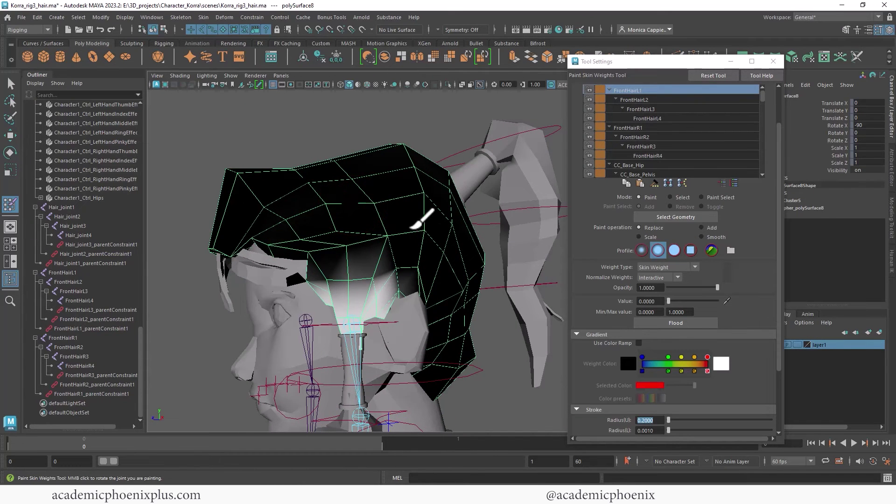
{"action": "mouse_move", "coordinate": [383, 248]}
{"action": "left_mouse_down"}
{"action": "mouse_move", "coordinate": [397, 243]}
{"action": "mouse_move", "coordinate": [413, 272]}
{"action": "mouse_move", "coordinate": [292, 290]}
{"action": "left_mouse_up"}
{"action": "left_click_drag", "start_coordinate": [396, 232], "coordinate": [406, 266], "text": "alt"}
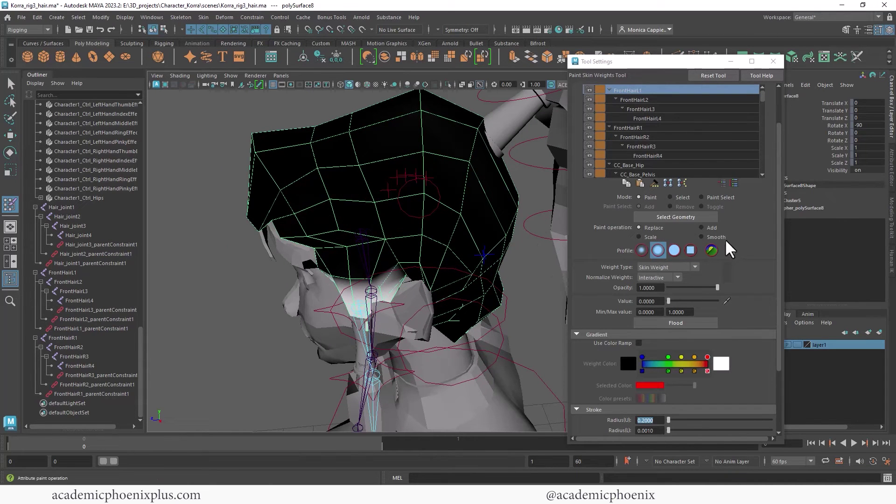
Smooth the FrontHairL1 weights by flooding the hair cap with the Smooth operation.
{"action": "left_click", "coordinate": [702, 237]}
{"action": "left_click", "coordinate": [678, 323]}
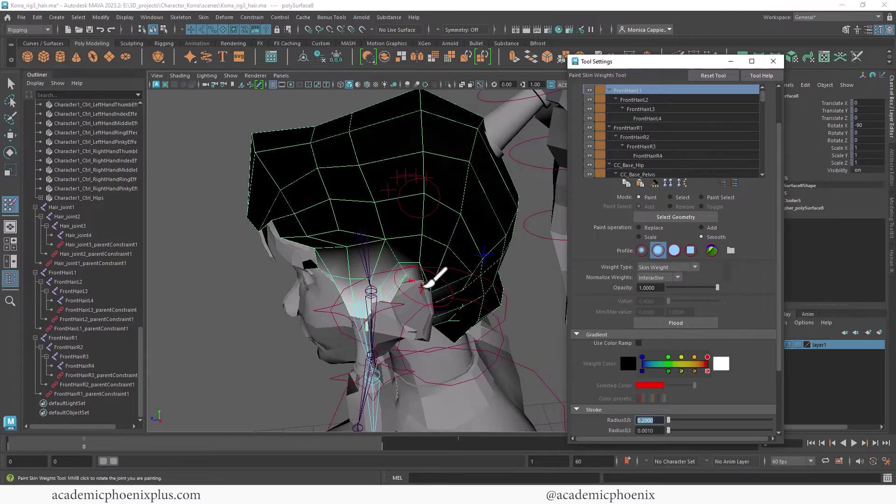
{"action": "left_click_drag", "start_coordinate": [422, 286], "coordinate": [486, 286], "text": "alt"}
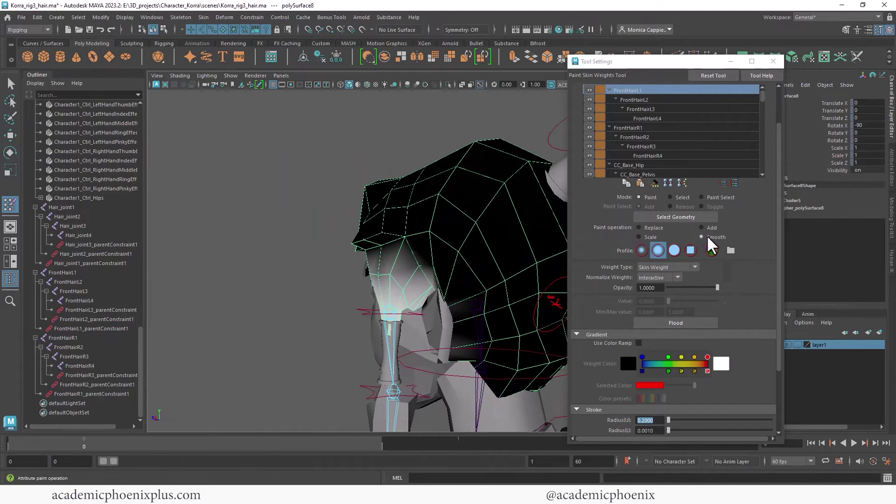
Switch back to the Replace operation and paint out the remaining FrontHairL1 weight behind the ear at value 0.
{"action": "left_click", "coordinate": [652, 227]}
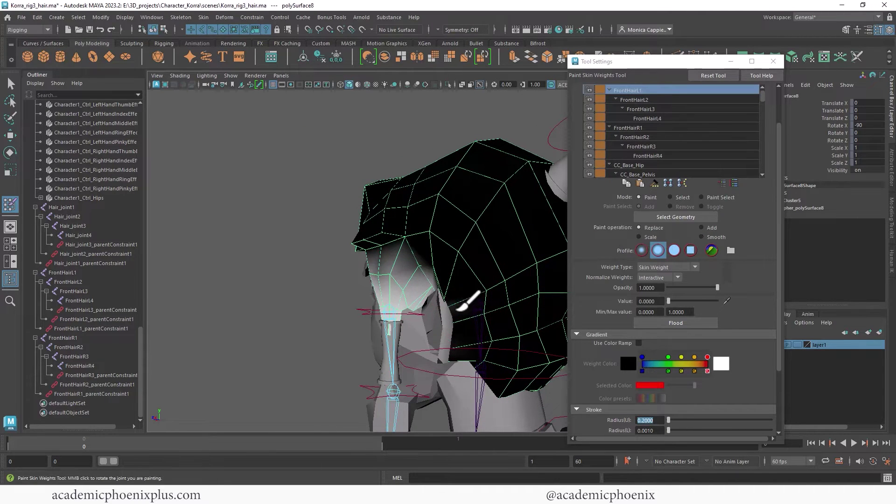
{"action": "left_click_drag", "start_coordinate": [447, 312], "coordinate": [425, 250], "text": "alt"}
{"action": "left_click_drag", "start_coordinate": [249, 304], "coordinate": [317, 283], "text": "alt"}
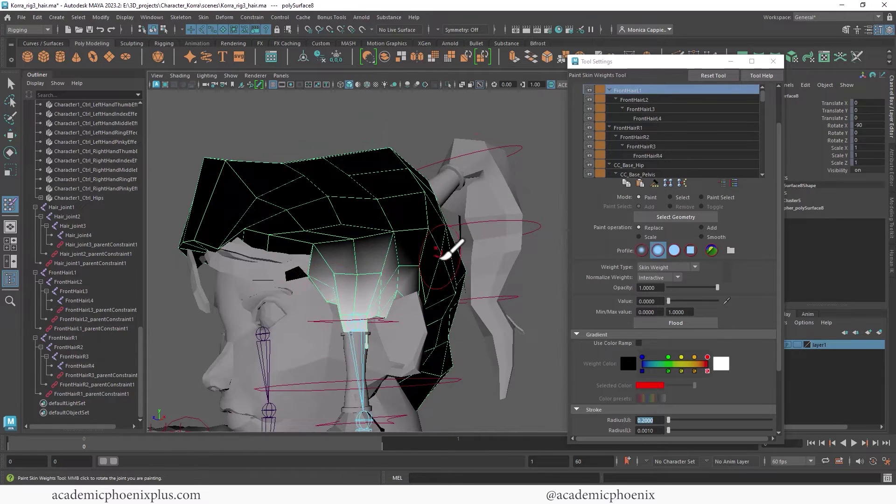
{"action": "left_click_drag", "start_coordinate": [448, 250], "coordinate": [554, 243], "text": "alt"}
Paint the FrontHairL2 weight off the hair cap at value 0, and check the FrontHairL3, FrontHairL4 and CC_Base_Head influences.
{"action": "left_click", "coordinate": [633, 100]}
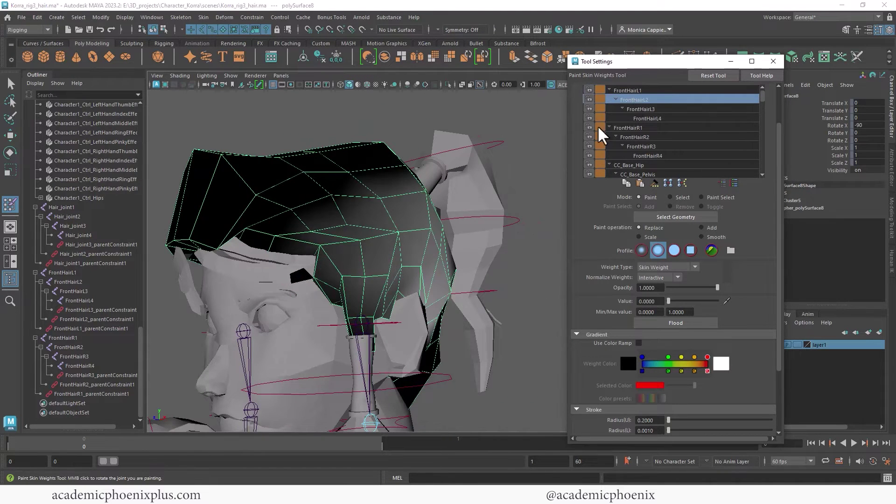
{"action": "mouse_move", "coordinate": [396, 248]}
{"action": "left_mouse_down", "text": "alt"}
{"action": "mouse_move", "coordinate": [376, 171]}
{"action": "mouse_move", "coordinate": [326, 180]}
{"action": "mouse_move", "coordinate": [444, 173]}
{"action": "left_mouse_up", "text": "alt"}
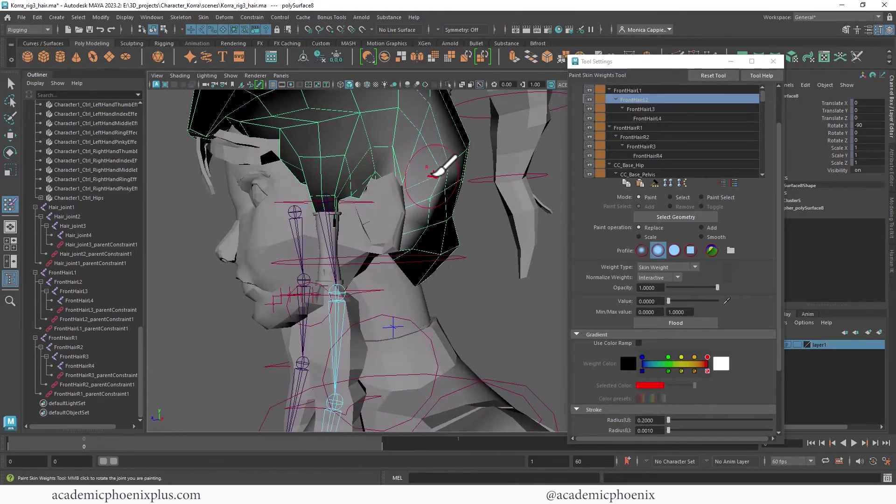
{"action": "middle_click_drag", "start_coordinate": [444, 172], "coordinate": [456, 273], "text": "alt"}
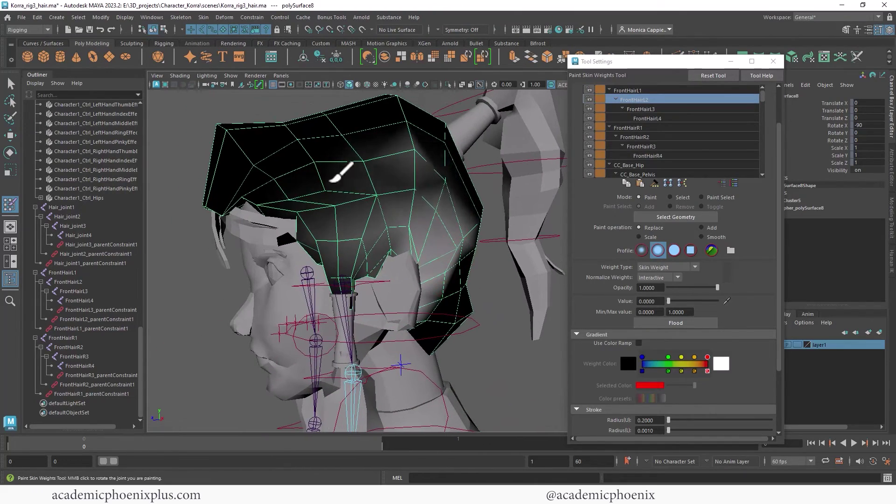
{"action": "mouse_move", "coordinate": [399, 159]}
{"action": "left_mouse_down"}
{"action": "mouse_move", "coordinate": [474, 266]}
{"action": "mouse_move", "coordinate": [440, 300]}
{"action": "mouse_move", "coordinate": [400, 212]}
{"action": "mouse_move", "coordinate": [424, 224]}
{"action": "mouse_move", "coordinate": [443, 295]}
{"action": "mouse_move", "coordinate": [345, 220]}
{"action": "mouse_move", "coordinate": [462, 286]}
{"action": "left_mouse_up"}
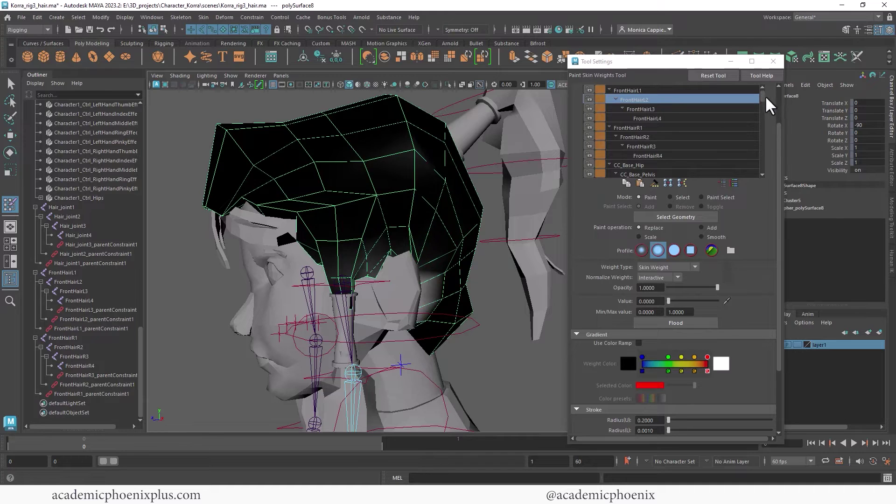
{"action": "left_click", "coordinate": [671, 109]}
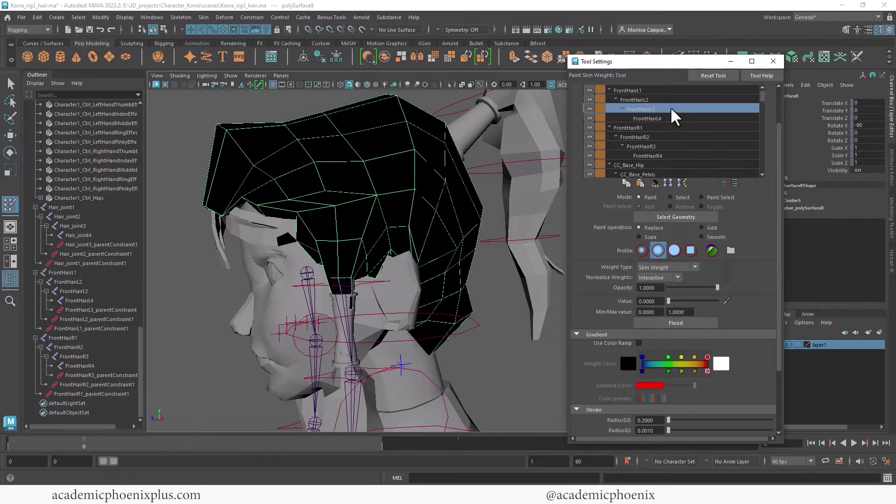
{"action": "left_click", "coordinate": [682, 118]}
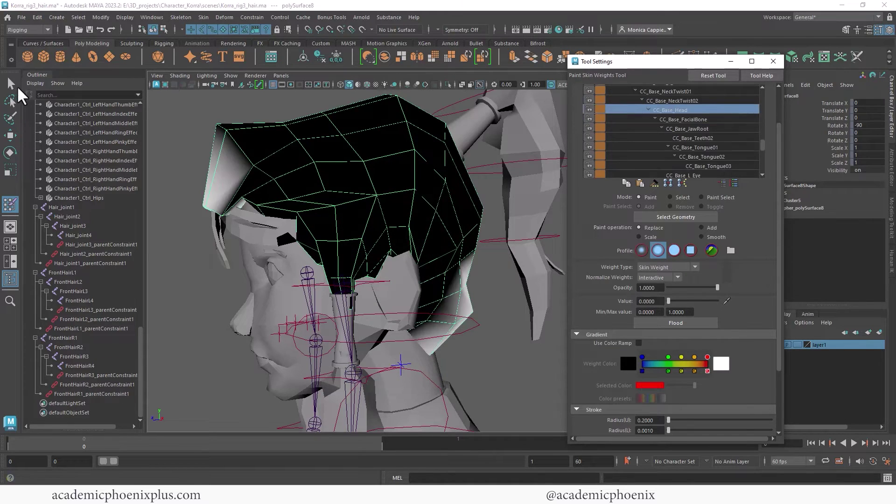
Test the cap's new weights by rotating Character1_Ctrl_HeadEffector, leaving its original rotation in place.
{"action": "left_click", "coordinate": [10, 84]}
{"action": "left_click", "coordinate": [472, 331]}
{"action": "key", "text": "e"}
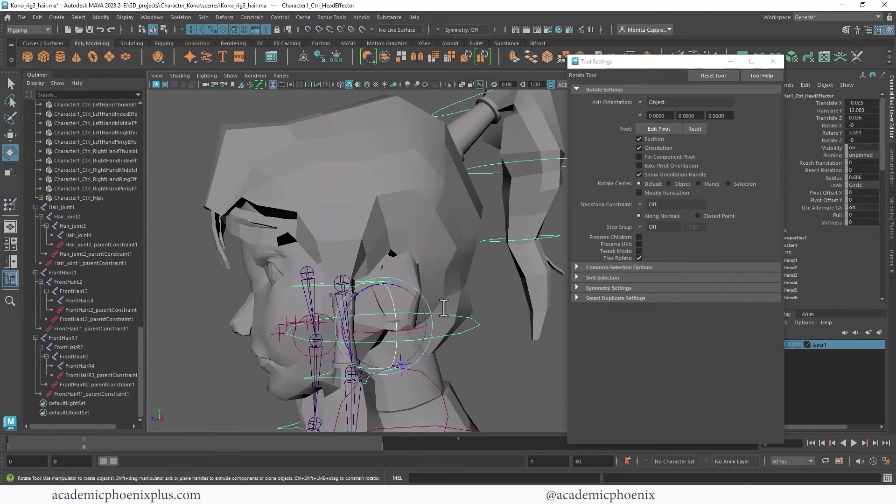
{"action": "left_click_drag", "start_coordinate": [380, 295], "coordinate": [458, 323]}
{"action": "left_click_drag", "start_coordinate": [441, 286], "coordinate": [490, 249], "text": "alt"}
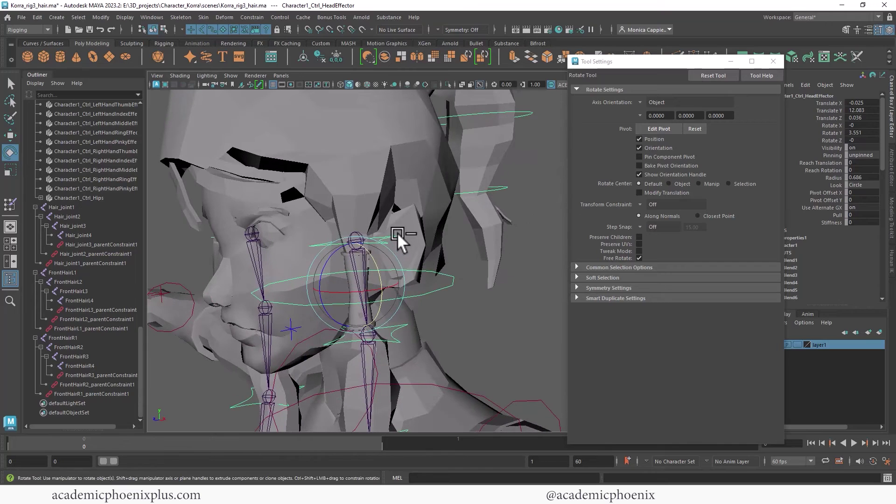
Rotate Hair1_L_Ctrl to about -16 degrees in Z to test how the left front strand deforms.
{"action": "left_click", "coordinate": [395, 232]}
{"action": "left_click_drag", "start_coordinate": [381, 232], "coordinate": [373, 197]}
{"action": "key", "text": "ctrl+z"}
{"action": "left_click_drag", "start_coordinate": [463, 247], "coordinate": [393, 307], "text": "alt"}
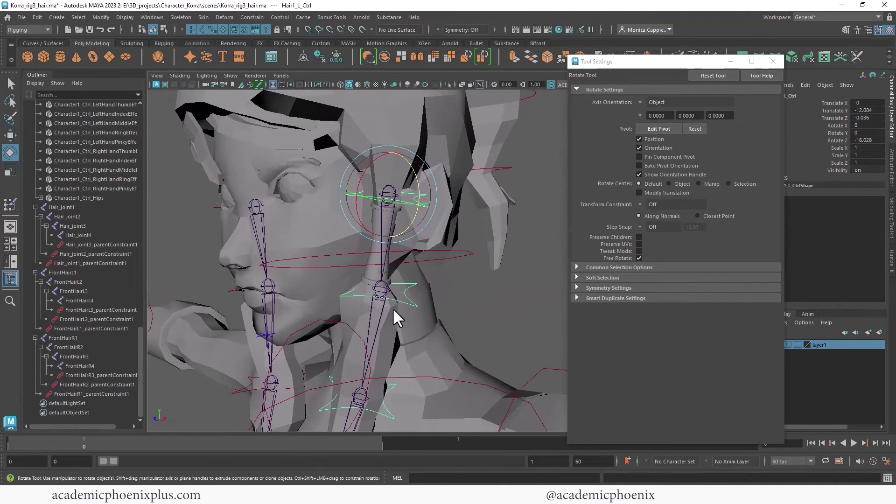
Start Paint Skin Weights on the left front strand and its hair wrap meshes, with the FrontHairL2 influence selected.
{"action": "left_click", "coordinate": [368, 272]}
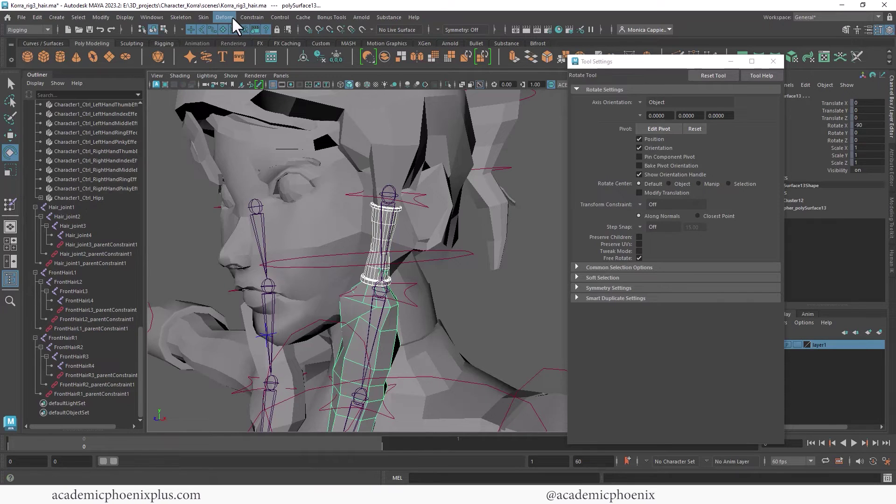
{"action": "left_click", "coordinate": [180, 18]}
{"action": "mouse_move", "coordinate": [206, 17]}
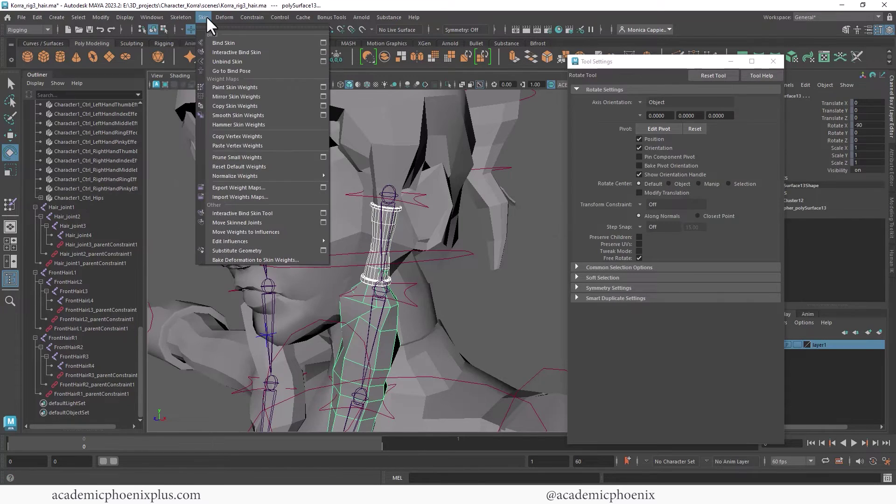
{"action": "left_click", "coordinate": [227, 88]}
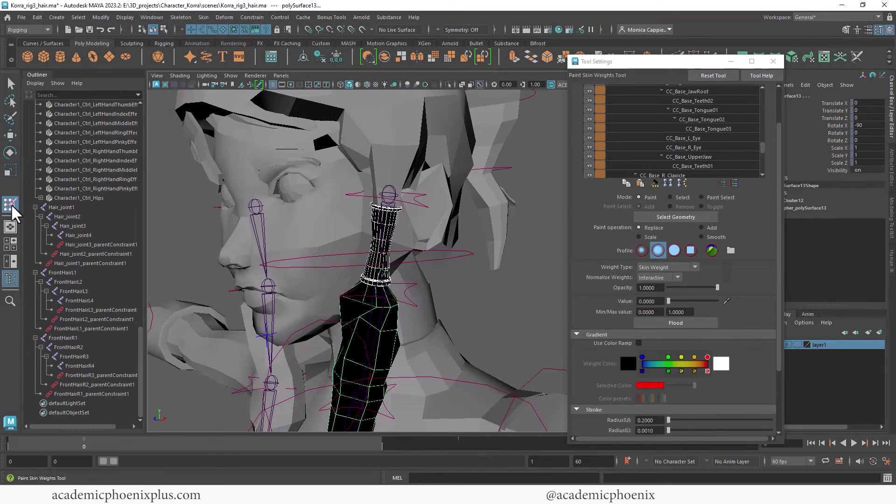
{"action": "left_click_drag", "start_coordinate": [762, 148], "coordinate": [758, 94]}
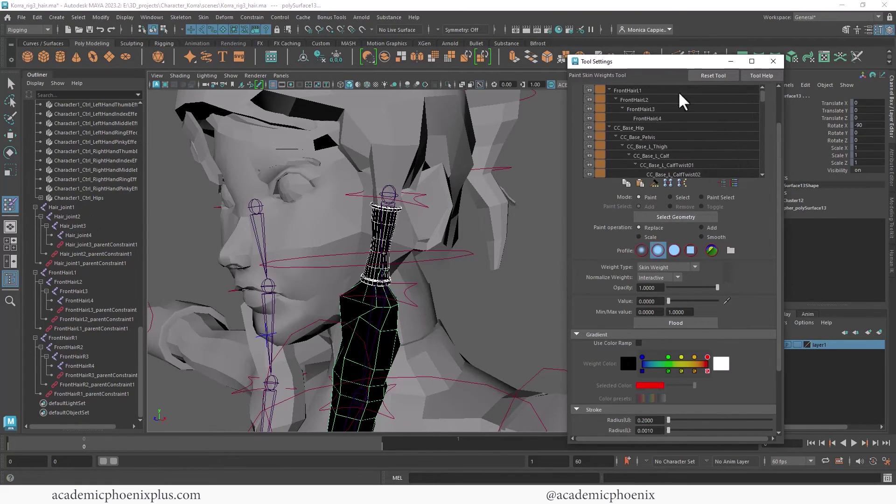
{"action": "left_click", "coordinate": [646, 100]}
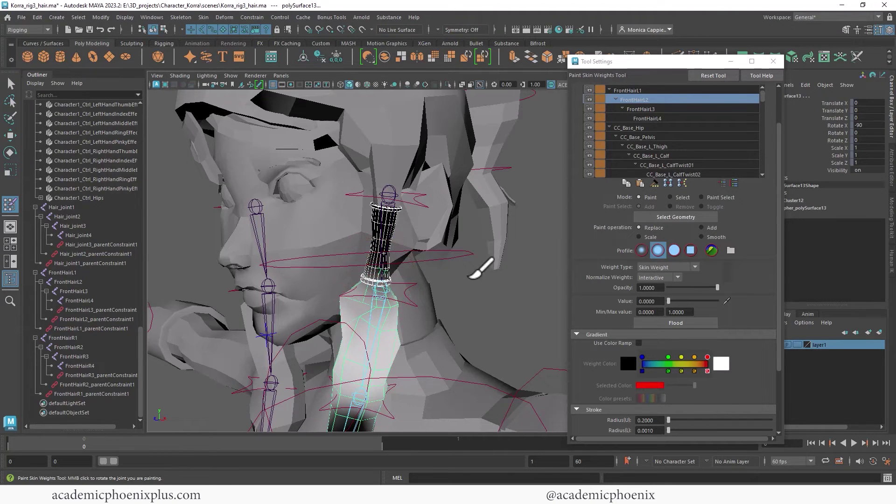
Set the paint operation to Add with a value of about 0.087 and paint FrontHairL2 weight onto the hair wrap's lower part.
{"action": "left_click", "coordinate": [714, 228]}
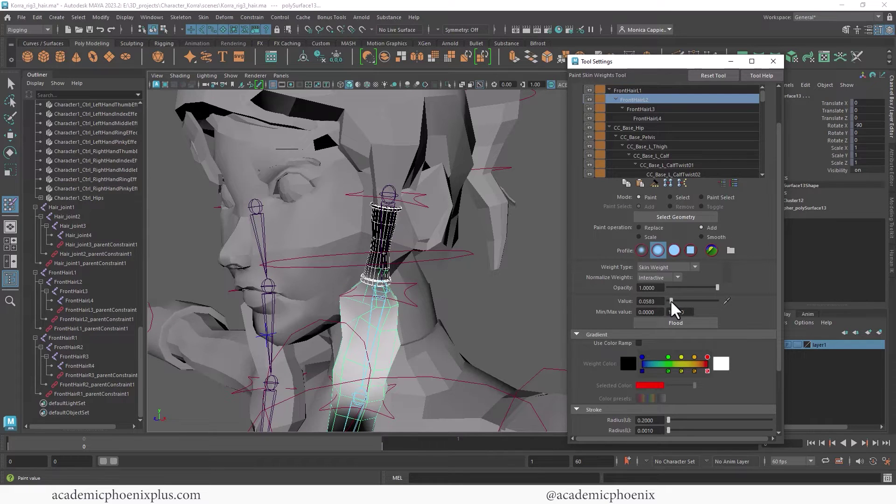
{"action": "left_click_drag", "start_coordinate": [672, 302], "coordinate": [673, 302]}
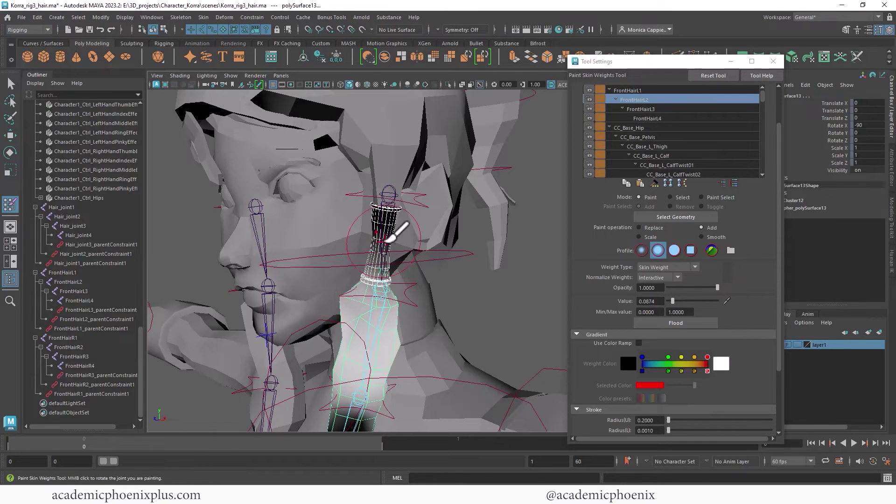
{"action": "mouse_move", "coordinate": [387, 280]}
{"action": "left_mouse_down", "text": "alt"}
{"action": "mouse_move", "coordinate": [388, 250]}
{"action": "mouse_move", "coordinate": [388, 277]}
{"action": "mouse_move", "coordinate": [461, 271]}
{"action": "left_mouse_up", "text": "alt"}
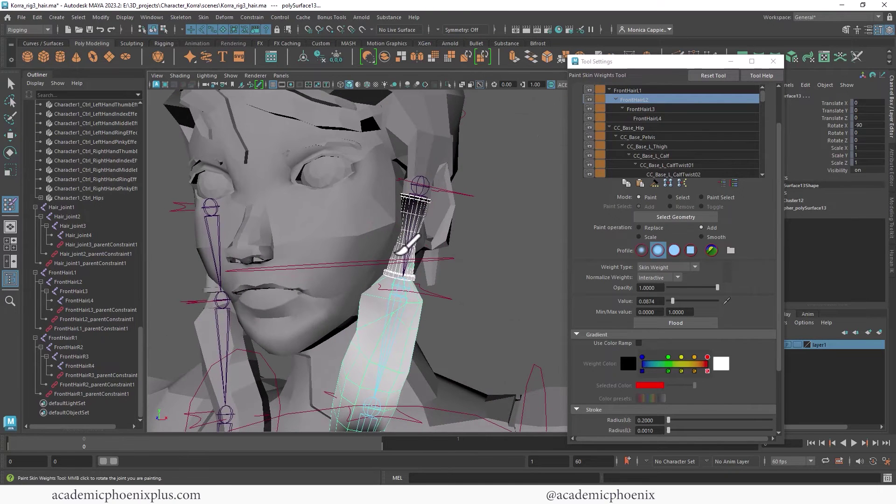
Examine how the FrontHairL1 and FrontHairL3 influences are distributed along the left front strand.
{"action": "left_click", "coordinate": [655, 90]}
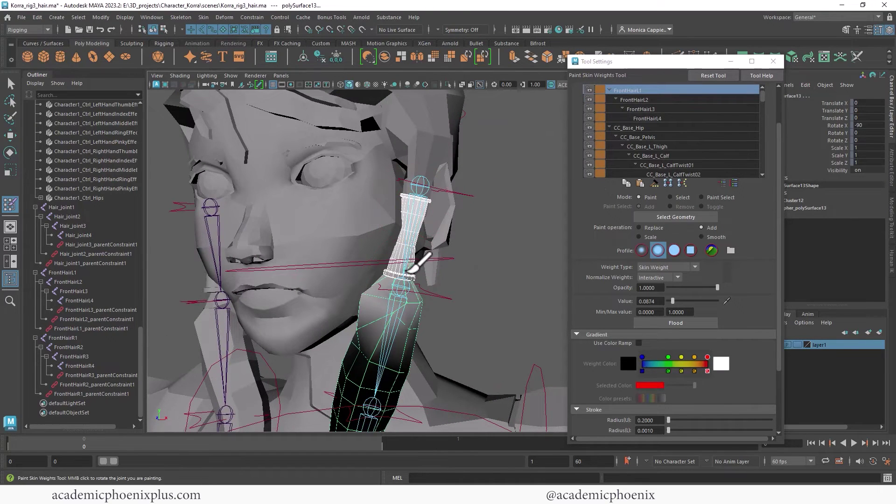
{"action": "left_click", "coordinate": [621, 109]}
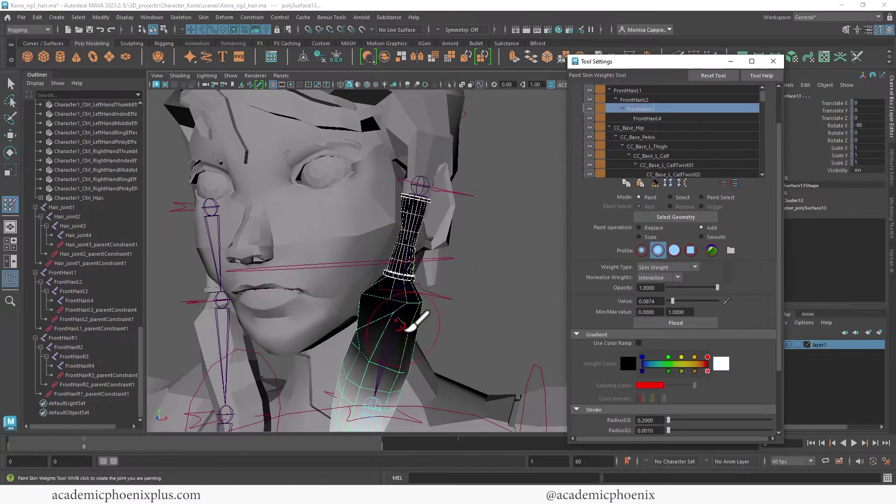
{"action": "middle_click_drag", "start_coordinate": [416, 314], "coordinate": [488, 211], "text": "alt"}
{"action": "left_click_drag", "start_coordinate": [488, 212], "coordinate": [532, 216], "text": "alt"}
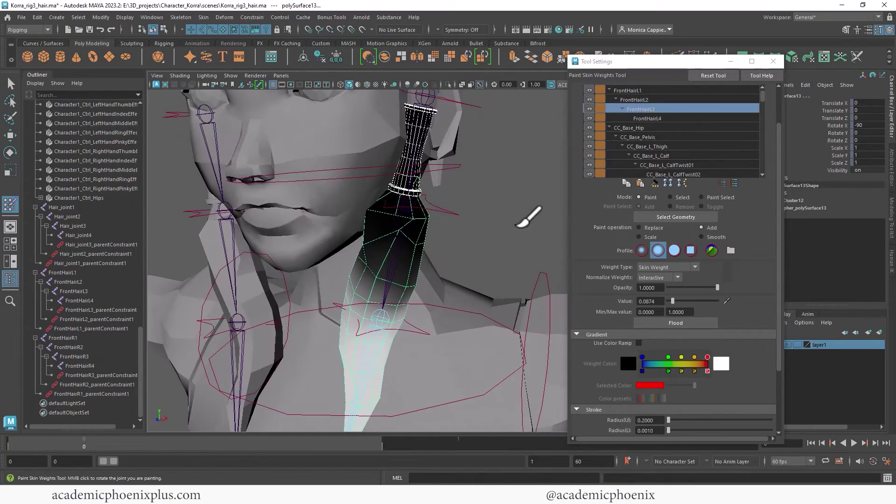
Set the paint operation to Smooth and flood the FrontHairL1, FrontHairL2, FrontHairL3 and FrontHairL4 influences.
{"action": "left_click", "coordinate": [639, 91]}
{"action": "left_click", "coordinate": [701, 237]}
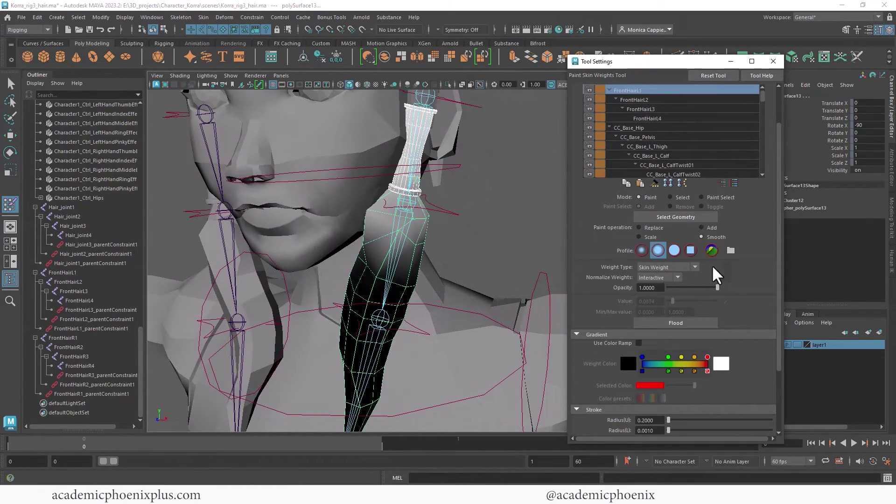
{"action": "left_click", "coordinate": [675, 323]}
{"action": "left_click", "coordinate": [652, 100]}
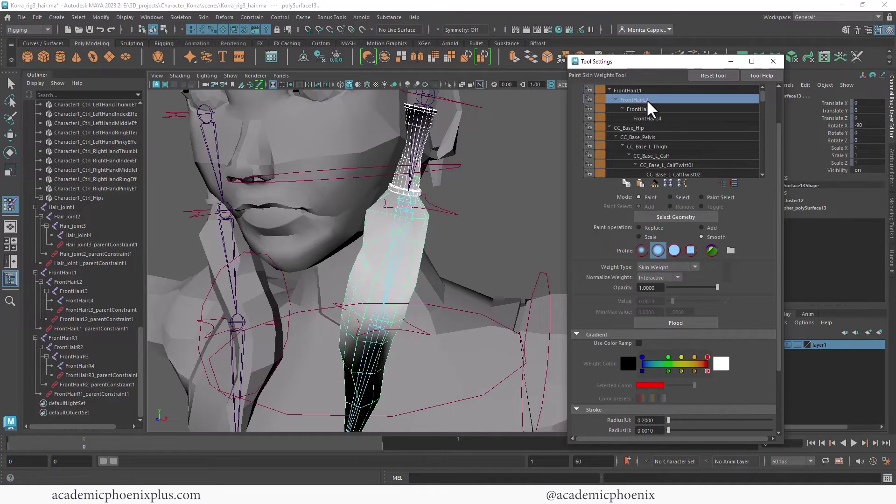
{"action": "left_click", "coordinate": [675, 323]}
{"action": "left_click", "coordinate": [665, 109]}
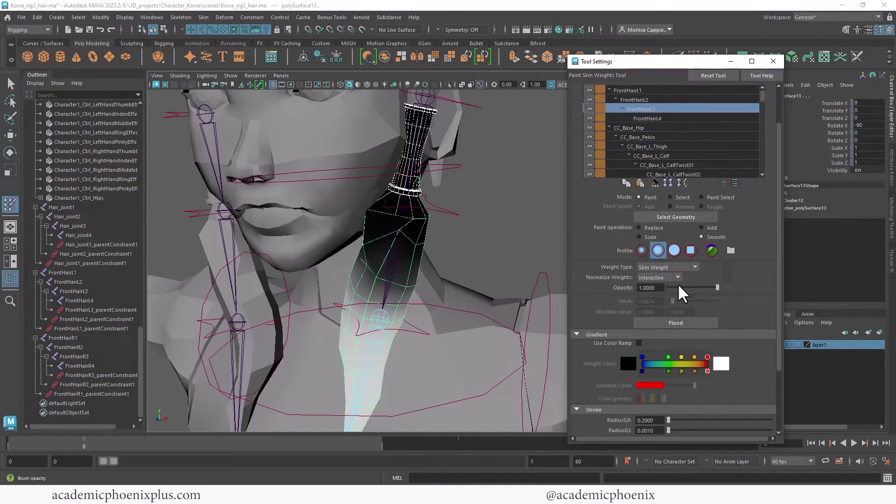
{"action": "left_click", "coordinate": [686, 118]}
{"action": "left_click", "coordinate": [674, 323]}
Start Paint Skin Weights on the right front strand, its hair wrap and the hair cap, with the FrontHairR1 influence selected.
{"action": "right_click_drag", "start_coordinate": [462, 221], "coordinate": [354, 194], "text": "alt"}
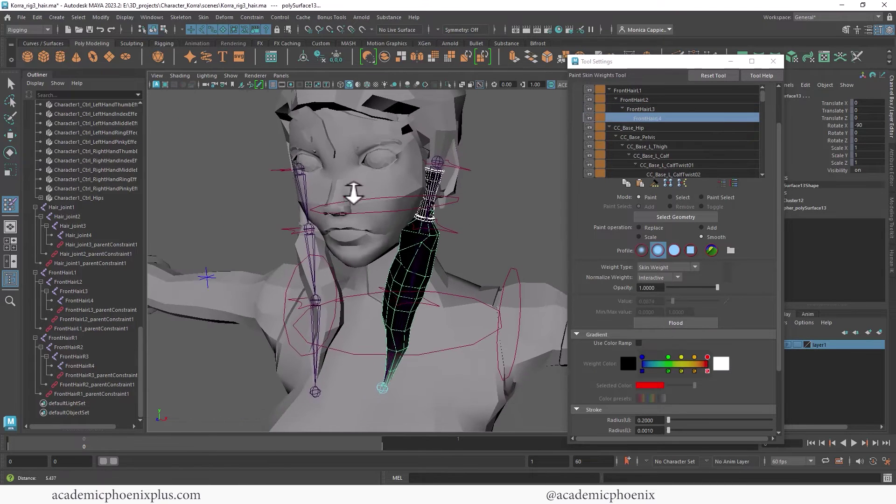
{"action": "middle_click_drag", "start_coordinate": [343, 219], "coordinate": [375, 245], "text": "alt"}
{"action": "left_click_drag", "start_coordinate": [374, 246], "coordinate": [441, 247], "text": "alt"}
{"action": "middle_click_drag", "start_coordinate": [460, 238], "coordinate": [450, 248], "text": "alt"}
{"action": "left_click_drag", "start_coordinate": [450, 248], "coordinate": [478, 245], "text": "alt"}
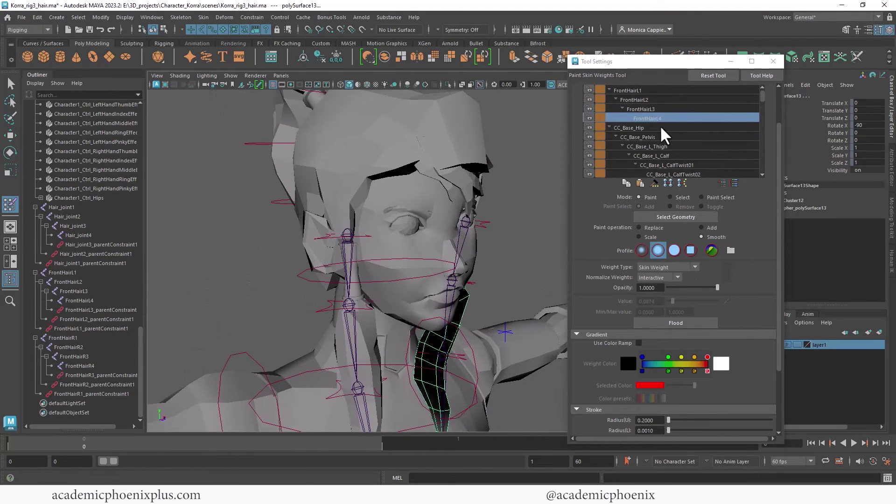
{"action": "left_click", "coordinate": [10, 83]}
{"action": "left_click", "coordinate": [324, 272]}
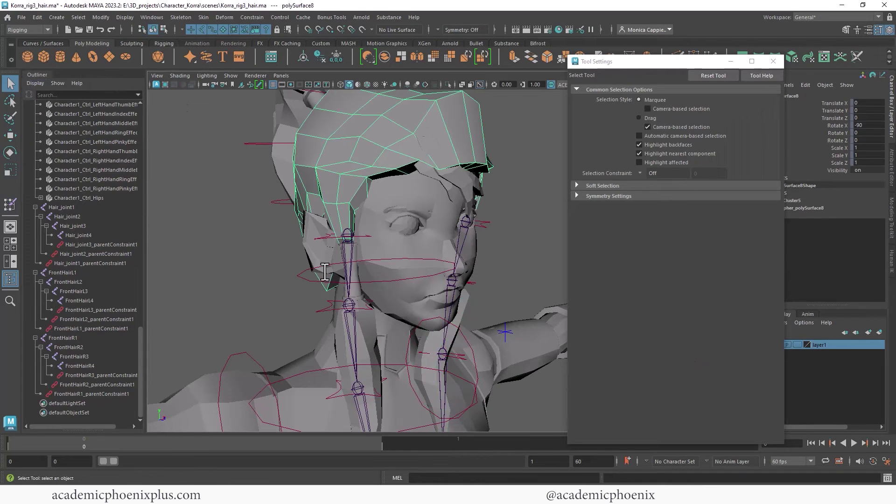
{"action": "left_click", "coordinate": [356, 277]}
{"action": "scroll", "coordinate": [346, 261], "scroll_direction": "up", "scroll_amount": 2}
{"action": "left_click", "coordinate": [10, 204]}
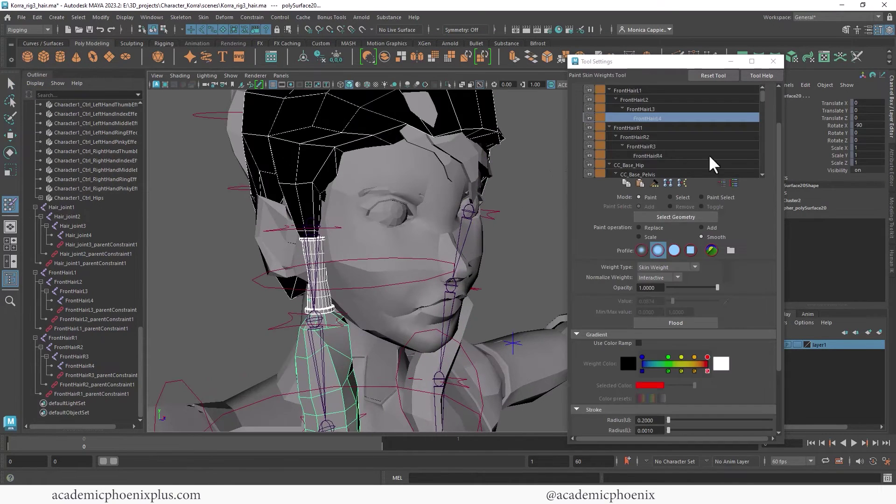
{"action": "left_click", "coordinate": [643, 128]}
{"action": "left_click_drag", "start_coordinate": [343, 145], "coordinate": [488, 175], "text": "alt"}
{"action": "middle_click_drag", "start_coordinate": [488, 175], "coordinate": [434, 214], "text": "alt"}
Set the paint operation to Replace with value 0 and opacity 1, and paint FrontHairR1 weight off the cap around the strand's root.
{"action": "left_click", "coordinate": [655, 228]}
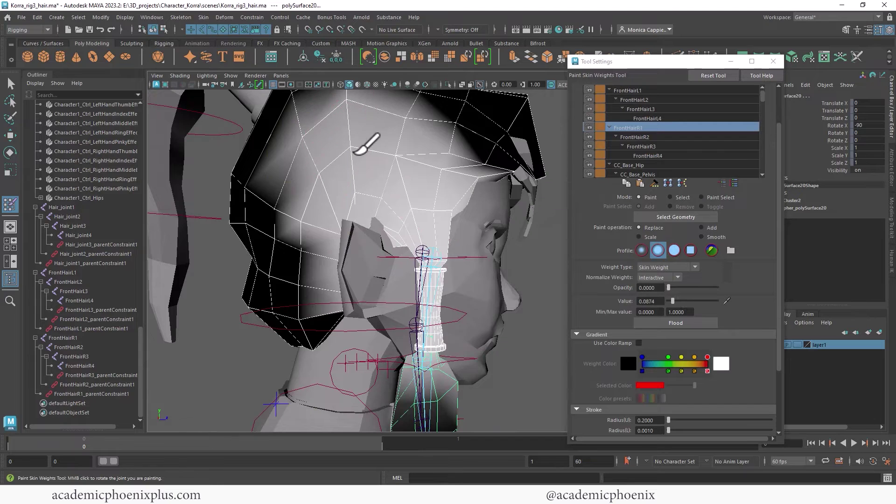
{"action": "left_click_drag", "start_coordinate": [419, 111], "coordinate": [467, 187], "text": "alt"}
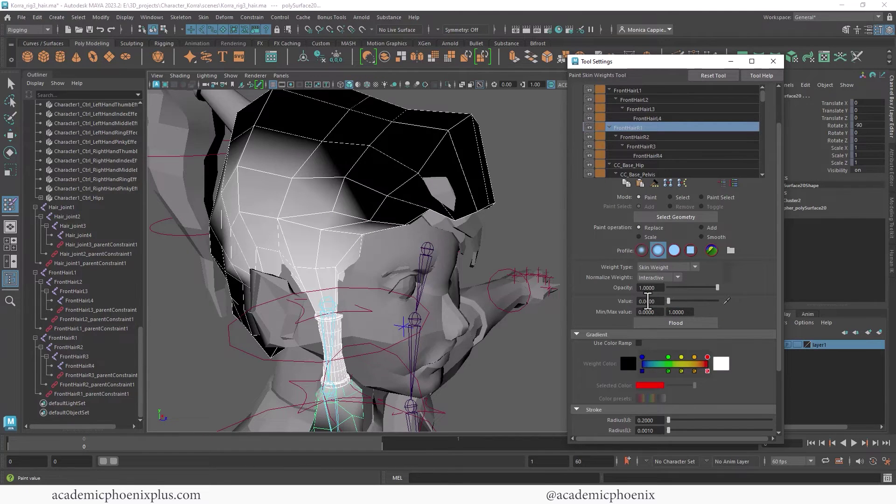
{"action": "left_click_drag", "start_coordinate": [250, 170], "coordinate": [321, 145], "text": "alt"}
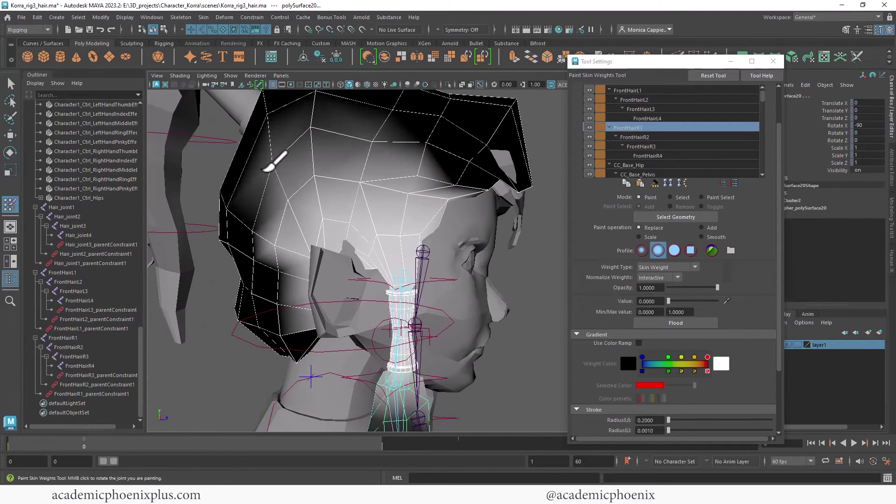
{"action": "mouse_move", "coordinate": [264, 171]}
{"action": "left_mouse_down"}
{"action": "mouse_move", "coordinate": [298, 318]}
{"action": "mouse_move", "coordinate": [284, 268]}
{"action": "mouse_move", "coordinate": [290, 146]}
{"action": "mouse_move", "coordinate": [275, 166]}
{"action": "mouse_move", "coordinate": [492, 208]}
{"action": "mouse_move", "coordinate": [362, 190]}
{"action": "mouse_move", "coordinate": [363, 177]}
{"action": "mouse_move", "coordinate": [307, 302]}
{"action": "mouse_move", "coordinate": [329, 320]}
{"action": "mouse_move", "coordinate": [393, 205]}
{"action": "left_mouse_up"}
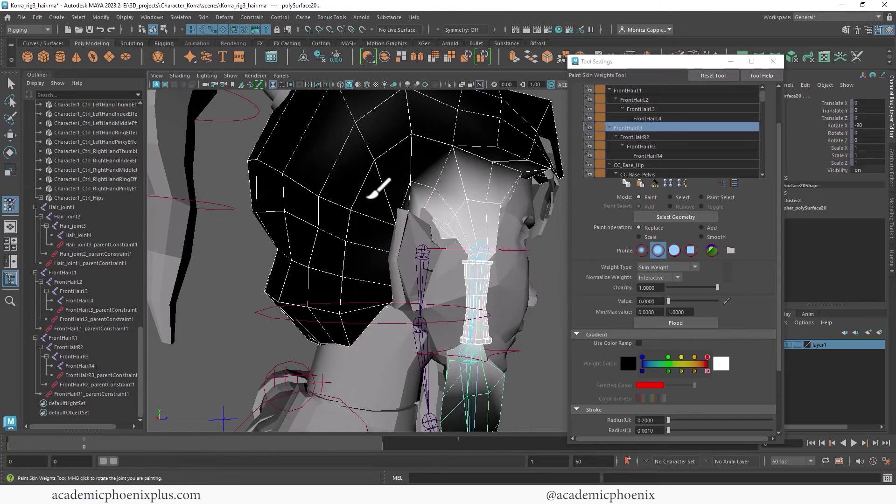
{"action": "mouse_move", "coordinate": [280, 150]}
{"action": "left_mouse_down", "text": "alt"}
{"action": "mouse_move", "coordinate": [418, 134]}
{"action": "mouse_move", "coordinate": [240, 183]}
{"action": "mouse_move", "coordinate": [446, 158]}
{"action": "mouse_move", "coordinate": [379, 196]}
{"action": "mouse_move", "coordinate": [554, 160]}
{"action": "mouse_move", "coordinate": [392, 166]}
{"action": "left_mouse_up", "text": "alt"}
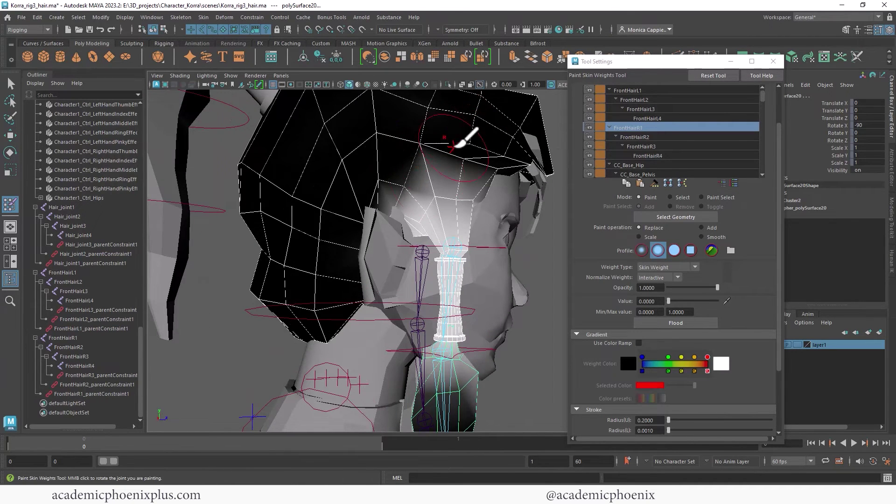
{"action": "mouse_move", "coordinate": [455, 146]}
{"action": "left_mouse_down"}
{"action": "mouse_move", "coordinate": [429, 149]}
{"action": "mouse_move", "coordinate": [480, 160]}
{"action": "mouse_move", "coordinate": [508, 187]}
{"action": "mouse_move", "coordinate": [451, 168]}
{"action": "left_mouse_up"}
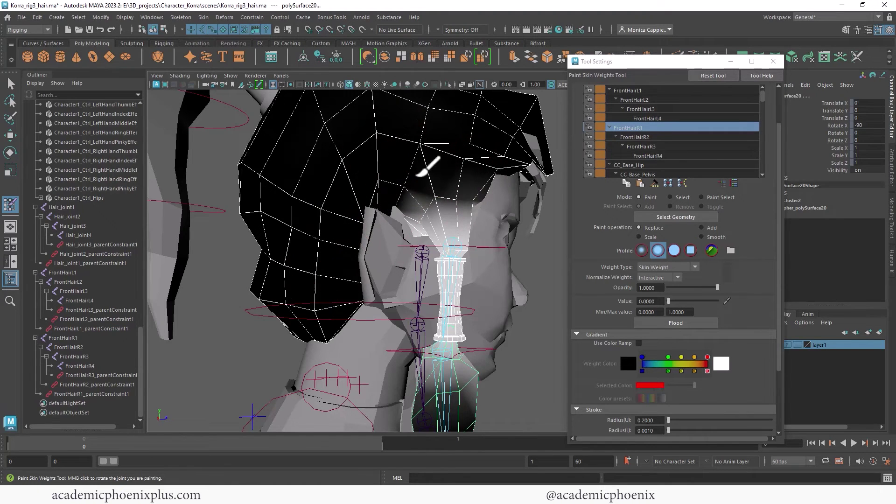
{"action": "left_click_drag", "start_coordinate": [530, 194], "coordinate": [506, 184], "text": "alt"}
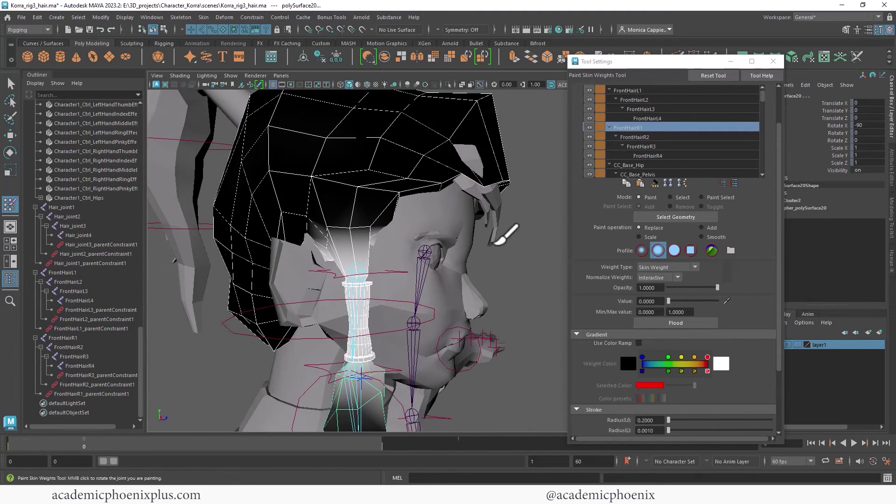
Paint the FrontHairR2 weight off the hair cap's side and back with the Replace value of 0.
{"action": "left_click", "coordinate": [667, 137]}
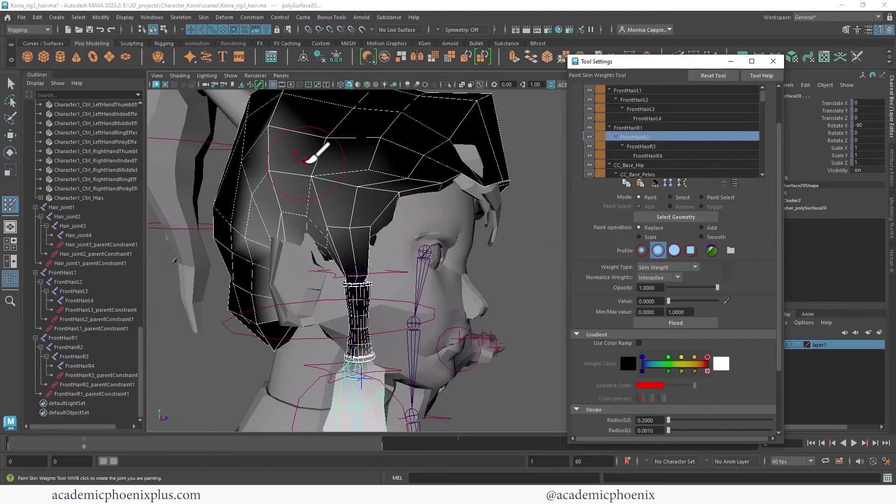
{"action": "left_click_drag", "start_coordinate": [266, 193], "coordinate": [340, 177], "text": "alt"}
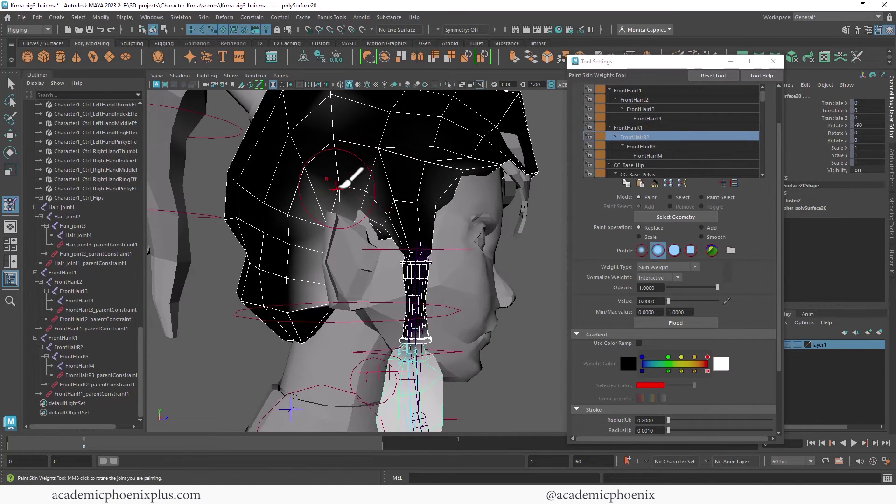
{"action": "left_click_drag", "start_coordinate": [455, 184], "coordinate": [460, 200], "text": "alt"}
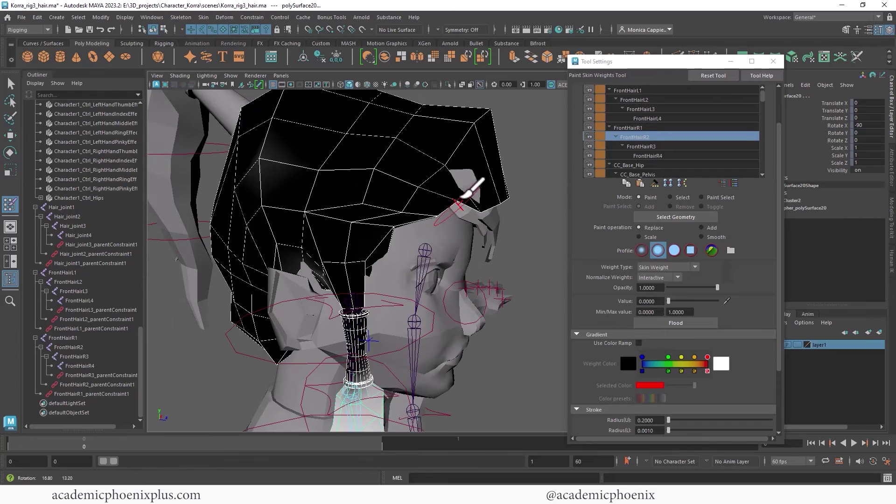
{"action": "mouse_move", "coordinate": [274, 158]}
{"action": "right_mouse_down", "text": "alt"}
{"action": "mouse_move", "coordinate": [384, 190]}
{"action": "mouse_move", "coordinate": [383, 211]}
{"action": "right_mouse_up", "text": "alt"}
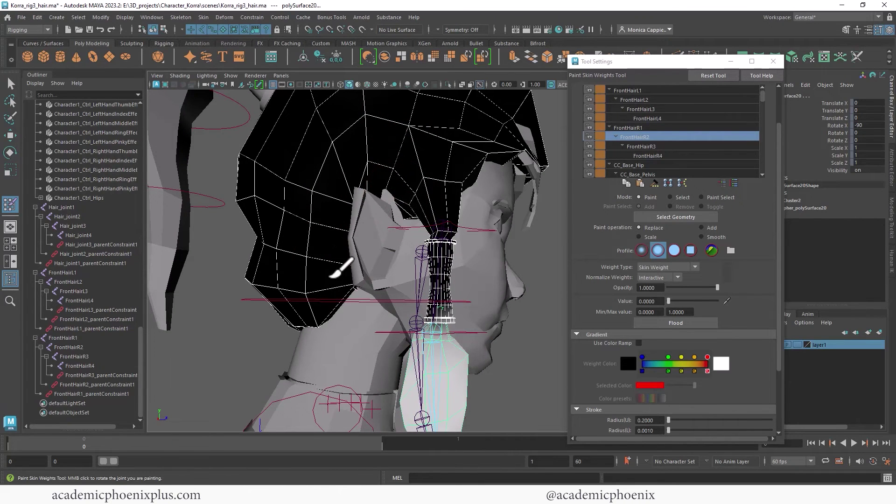
Smooth the right front strand's skin weights by flooding its FrontHairR influences, and close the tool settings.
{"action": "left_click", "coordinate": [663, 146]}
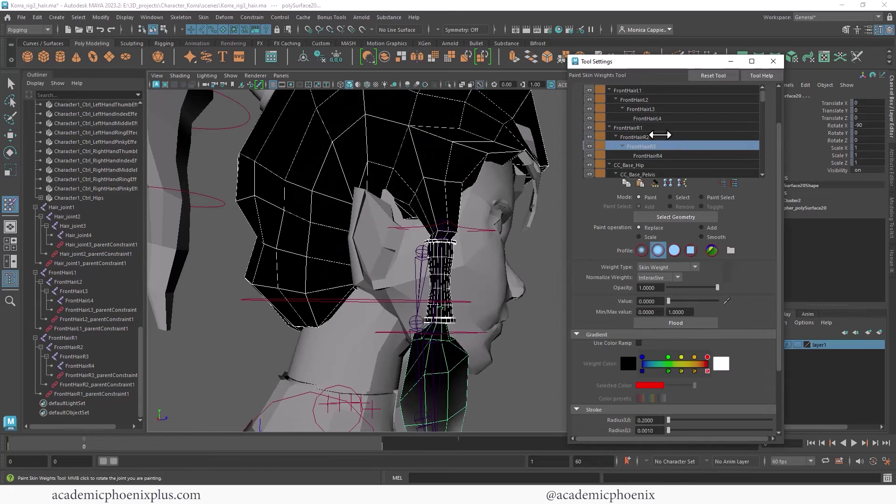
{"action": "left_click", "coordinate": [658, 127]}
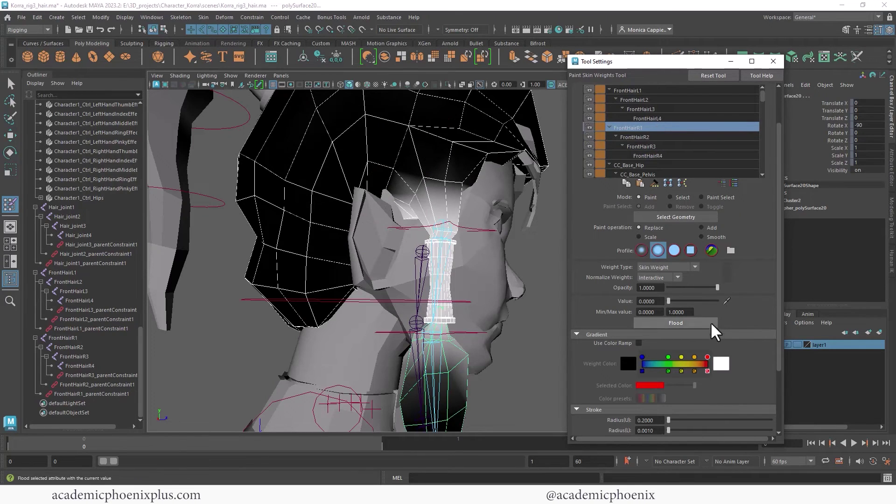
{"action": "left_click", "coordinate": [637, 137]}
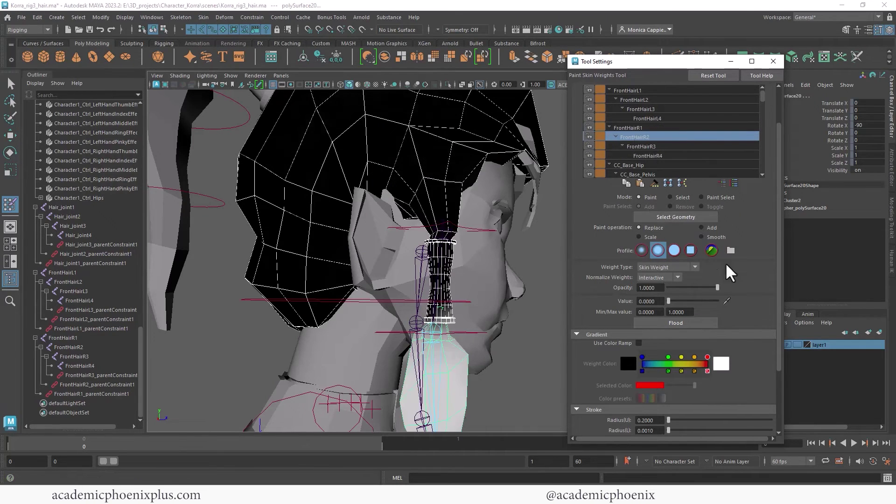
{"action": "left_click", "coordinate": [719, 237]}
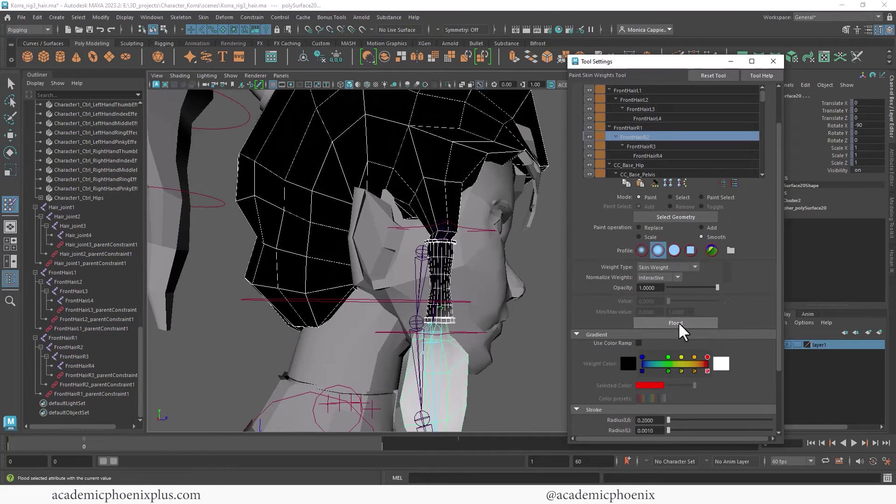
{"action": "left_click", "coordinate": [644, 128]}
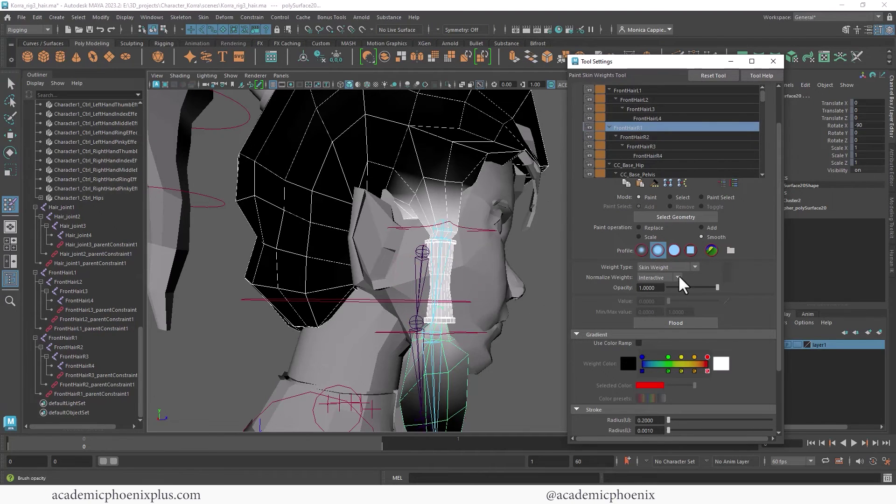
{"action": "left_click", "coordinate": [672, 147]}
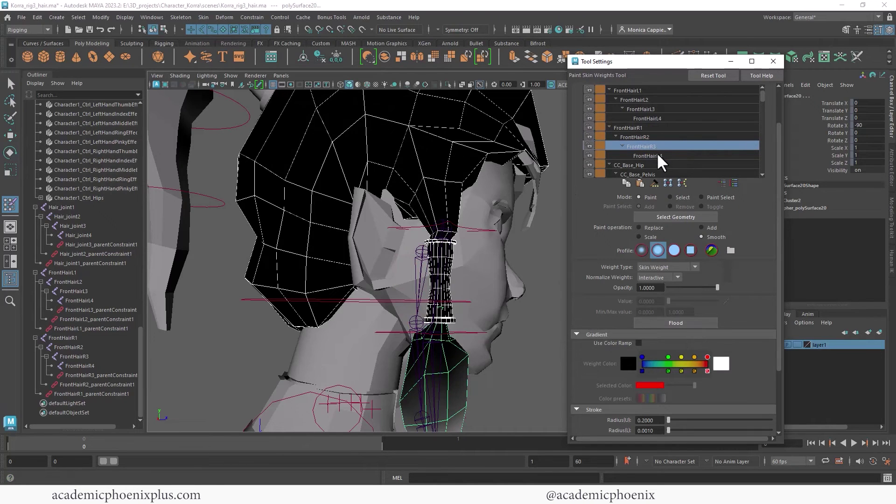
{"action": "left_click", "coordinate": [657, 156]}
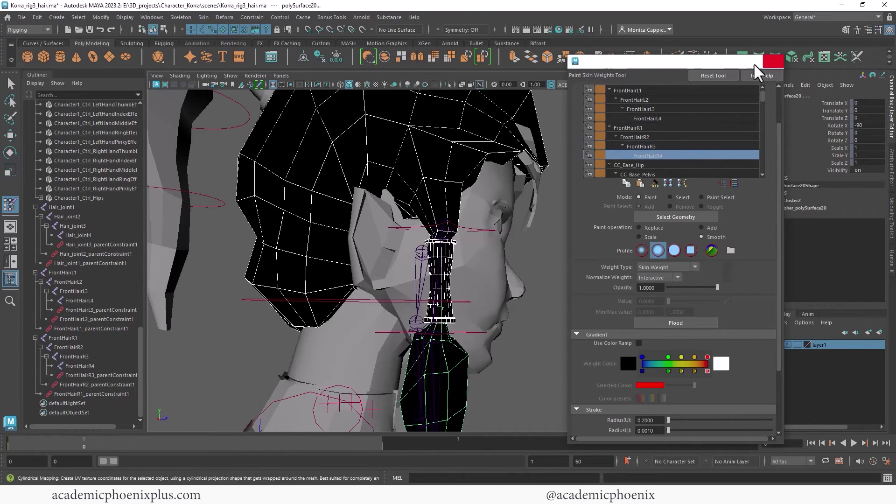
{"action": "left_click", "coordinate": [773, 61]}
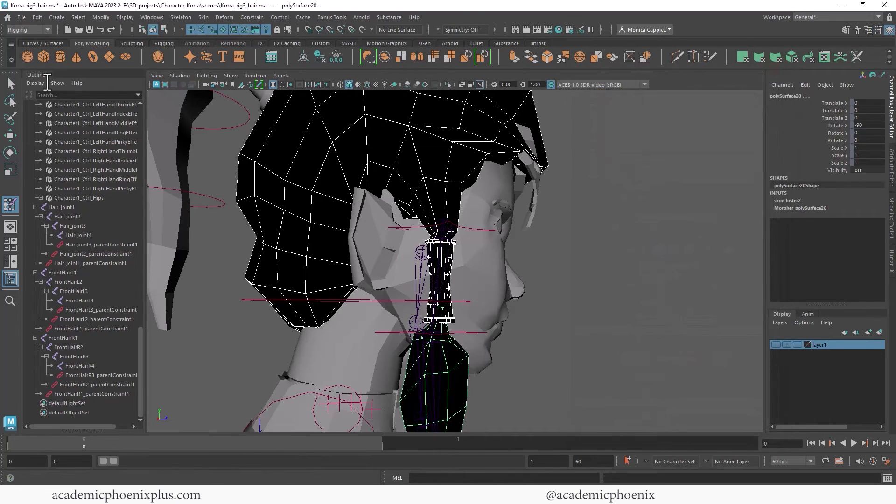
Add the Hair_joint1, FrontHairL1 and FrontHairR1 joint chains to layer1 and keep that layer hidden.
{"action": "left_click", "coordinate": [72, 207]}
{"action": "left_click", "coordinate": [84, 273], "text": "ctrl"}
{"action": "left_click", "coordinate": [63, 337], "text": "ctrl"}
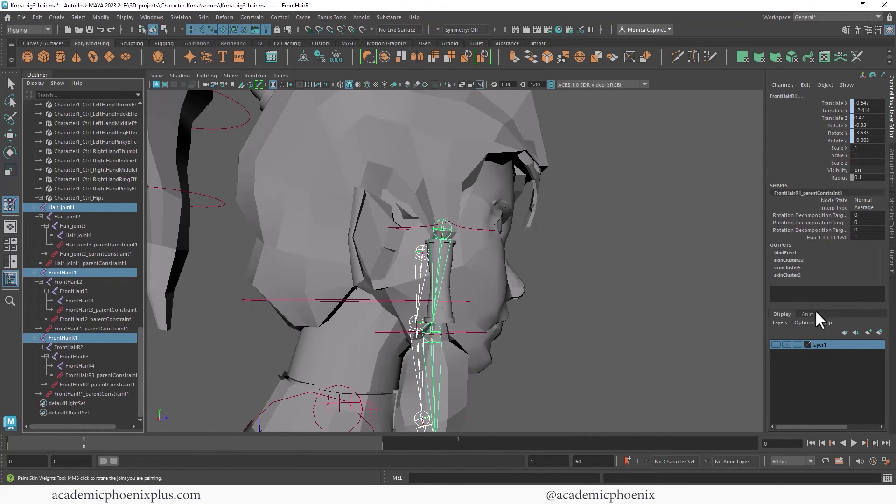
{"action": "right_click", "coordinate": [841, 344]}
{"action": "left_click", "coordinate": [835, 368]}
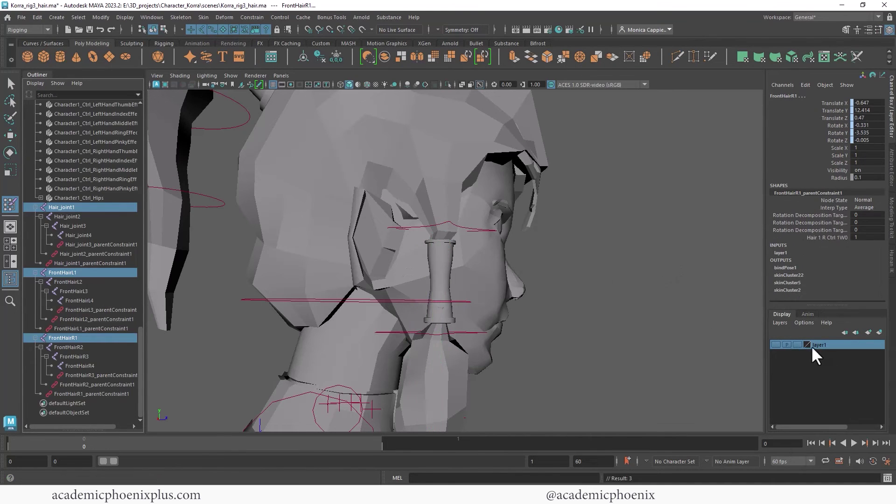
{"action": "left_click", "coordinate": [775, 344]}
{"action": "left_click", "coordinate": [775, 344]}
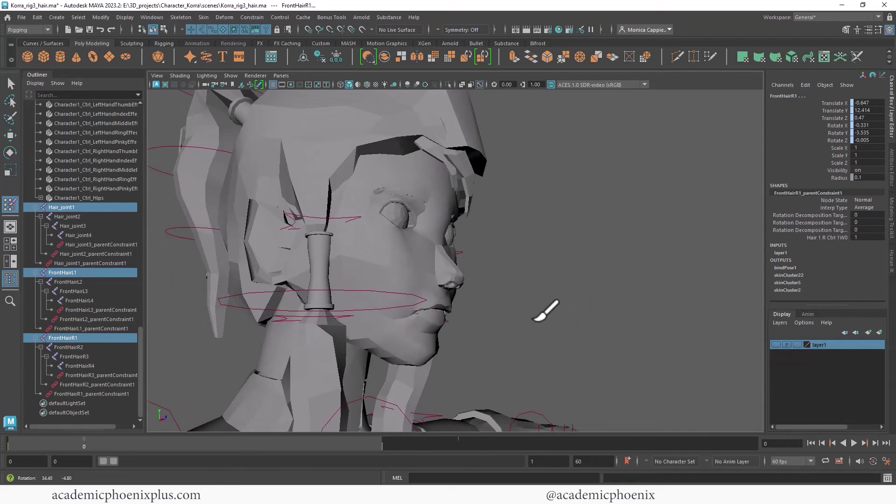
Test-rotate the first control of the right front strand and undo the rotation.
{"action": "left_click_drag", "start_coordinate": [544, 312], "coordinate": [585, 313], "text": "alt"}
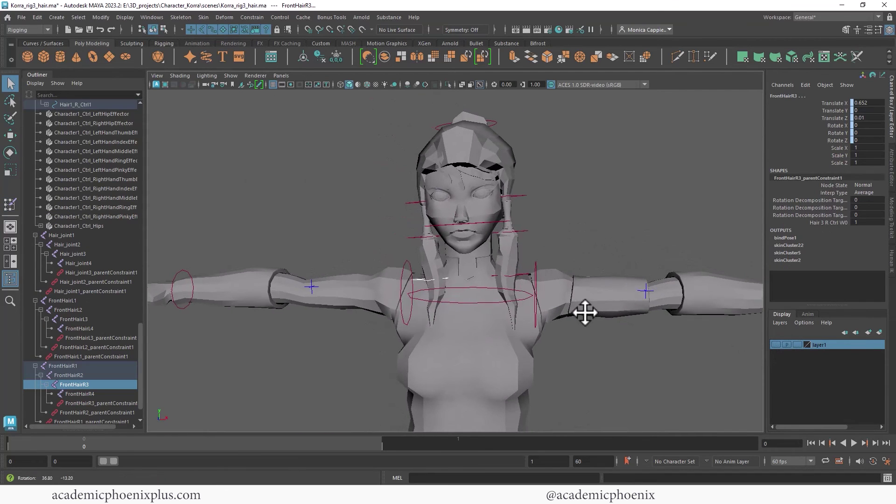
{"action": "left_click", "coordinate": [636, 192]}
{"action": "right_click_drag", "start_coordinate": [650, 214], "coordinate": [554, 257], "text": "alt"}
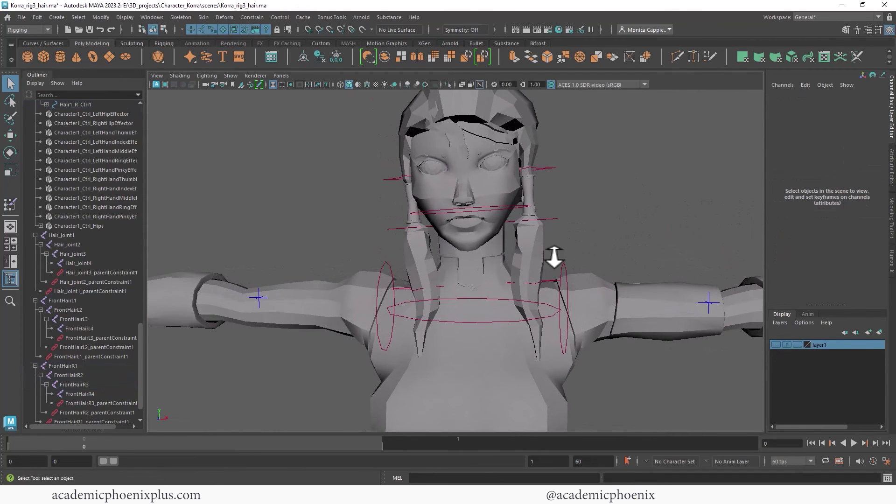
{"action": "left_click", "coordinate": [397, 181]}
{"action": "key", "text": "e"}
{"action": "left_click_drag", "start_coordinate": [444, 180], "coordinate": [473, 189]}
{"action": "key", "text": "ctrl+z"}
Examine the complete character rig from several angles, from the hair controls down to the belt and legs.
{"action": "left_click_drag", "start_coordinate": [620, 190], "coordinate": [522, 270], "text": "alt"}
{"action": "left_click", "coordinate": [452, 332]}
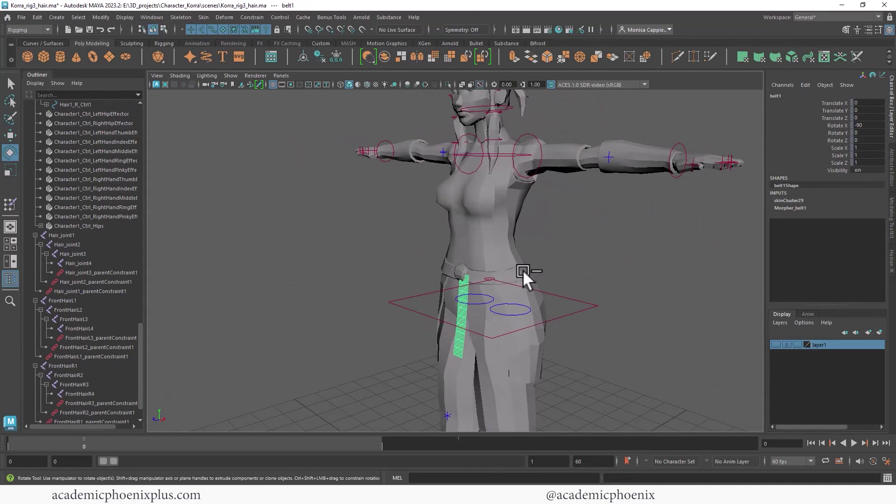
{"action": "right_click_drag", "start_coordinate": [511, 275], "coordinate": [561, 304], "text": "alt"}
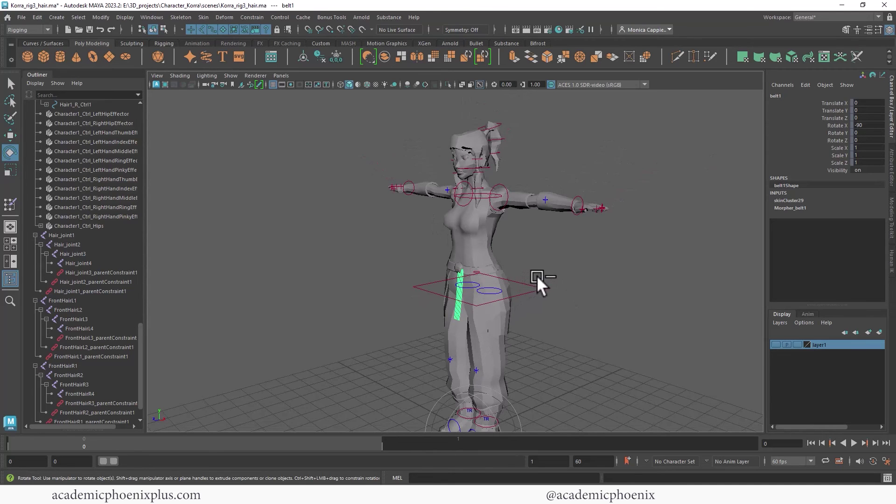
{"action": "left_click_drag", "start_coordinate": [536, 282], "coordinate": [486, 281], "text": "alt"}
{"action": "right_click_drag", "start_coordinate": [485, 282], "coordinate": [689, 238], "text": "alt"}
{"action": "left_click_drag", "start_coordinate": [543, 292], "coordinate": [652, 239], "text": "alt"}
{"action": "left_click_drag", "start_coordinate": [564, 168], "coordinate": [530, 281], "text": "alt"}
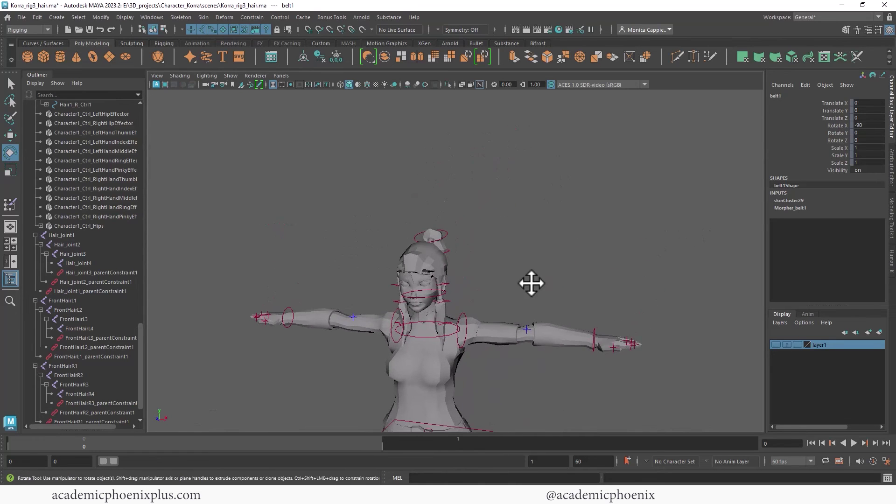
{"action": "right_click_drag", "start_coordinate": [530, 281], "coordinate": [575, 223], "text": "alt"}
{"action": "left_click_drag", "start_coordinate": [575, 224], "coordinate": [546, 274], "text": "alt"}
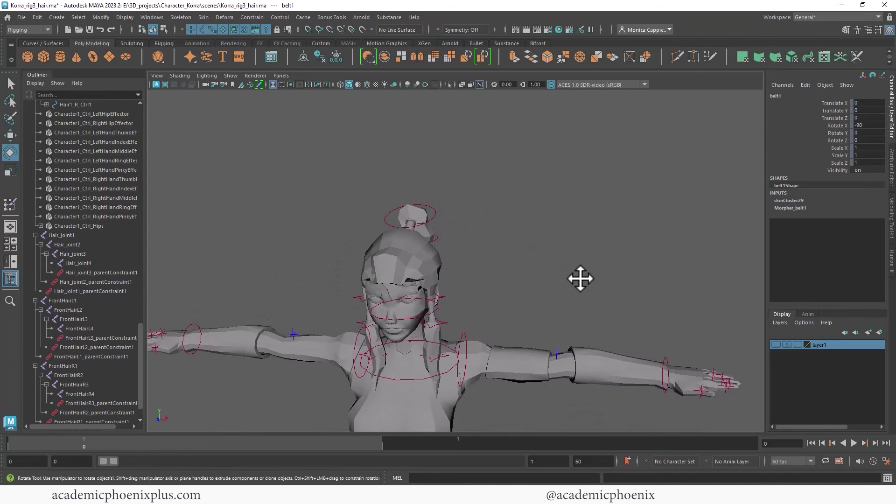
{"action": "right_click_drag", "start_coordinate": [580, 278], "coordinate": [460, 286], "text": "alt"}
{"action": "left_click_drag", "start_coordinate": [460, 286], "coordinate": [506, 230], "text": "alt"}
{"action": "right_click_drag", "start_coordinate": [506, 231], "coordinate": [474, 206], "text": "alt"}
{"action": "left_click_drag", "start_coordinate": [474, 206], "coordinate": [594, 219], "text": "alt"}
{"action": "left_click", "coordinate": [609, 252]}
{"action": "mouse_move", "coordinate": [609, 252]}
{"action": "left_mouse_down", "text": "alt"}
{"action": "mouse_move", "coordinate": [490, 259]}
{"action": "mouse_move", "coordinate": [615, 250]}
{"action": "left_mouse_up", "text": "alt"}
{"action": "right_click_drag", "start_coordinate": [616, 250], "coordinate": [701, 190], "text": "alt"}
{"action": "left_click_drag", "start_coordinate": [701, 190], "coordinate": [544, 220], "text": "alt"}
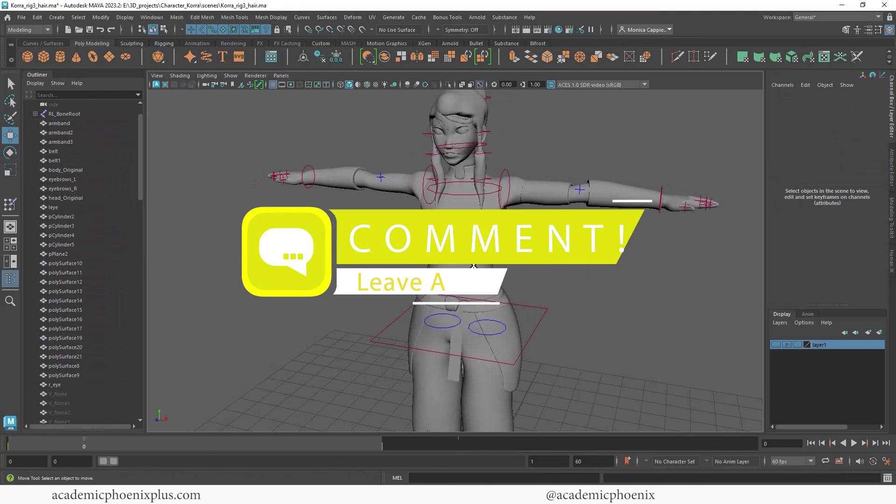